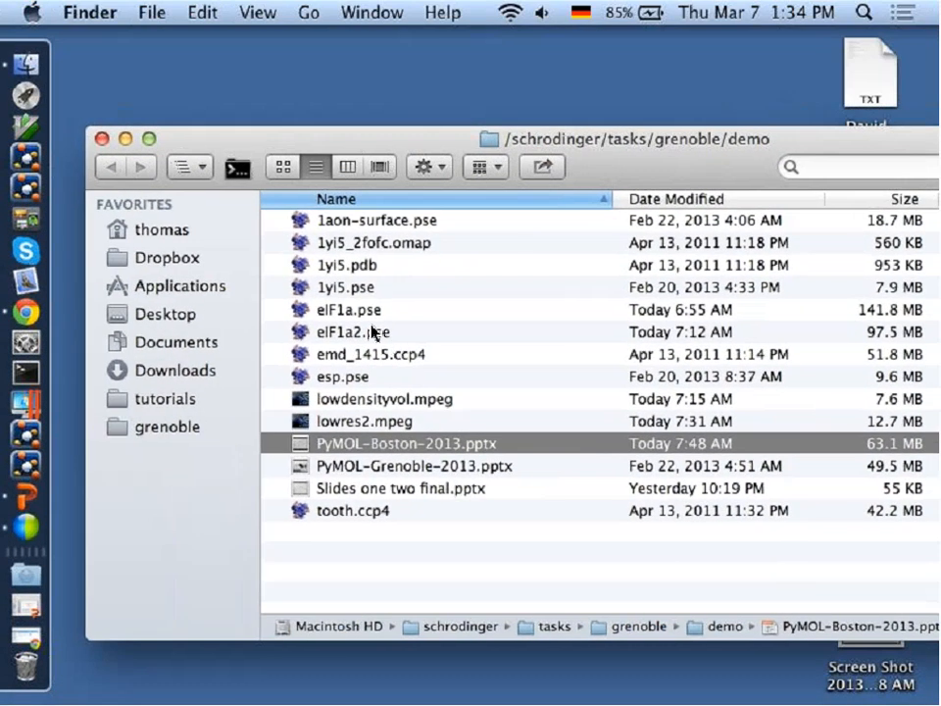
double_click(340, 378)
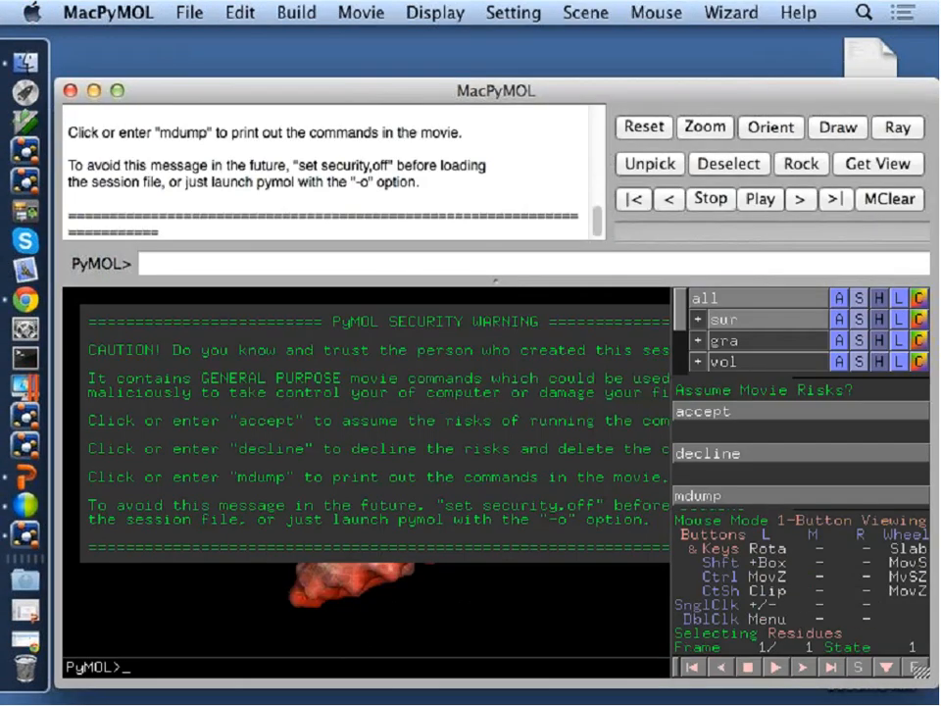
left_click(117, 91)
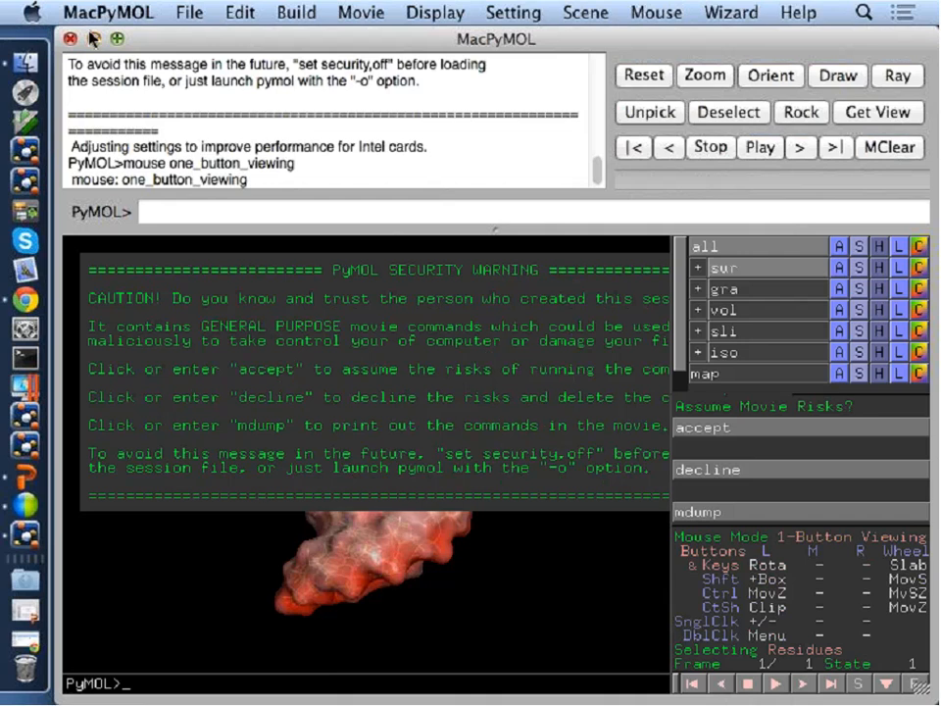
left_click(70, 40)
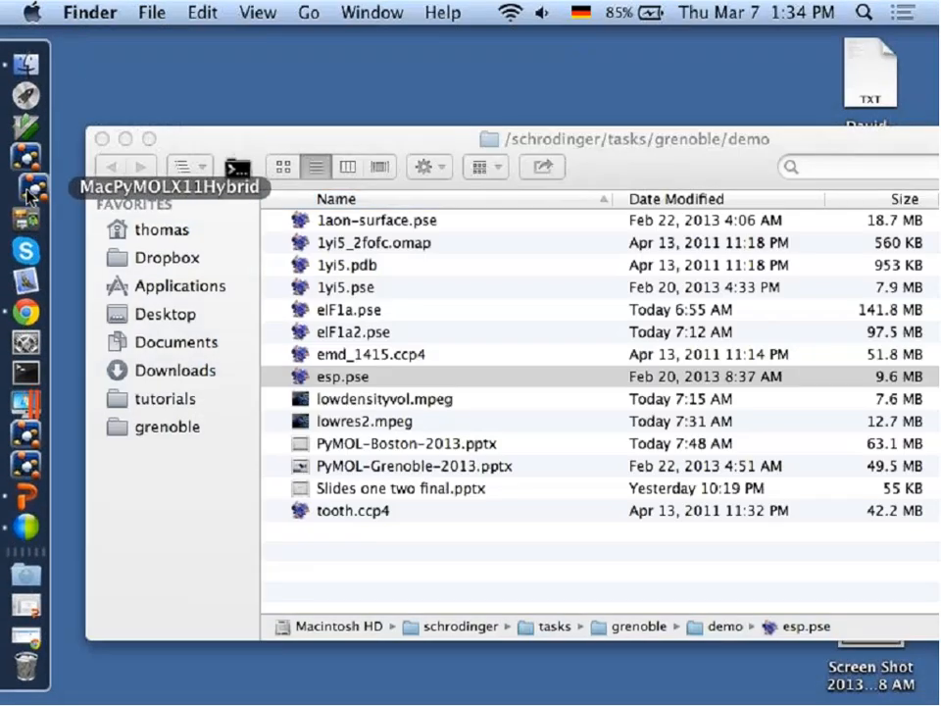
Launch MacPyMOLX11Hybrid and move its viewer window clear of esp.pse in the Finder file list.
left_click(31, 189)
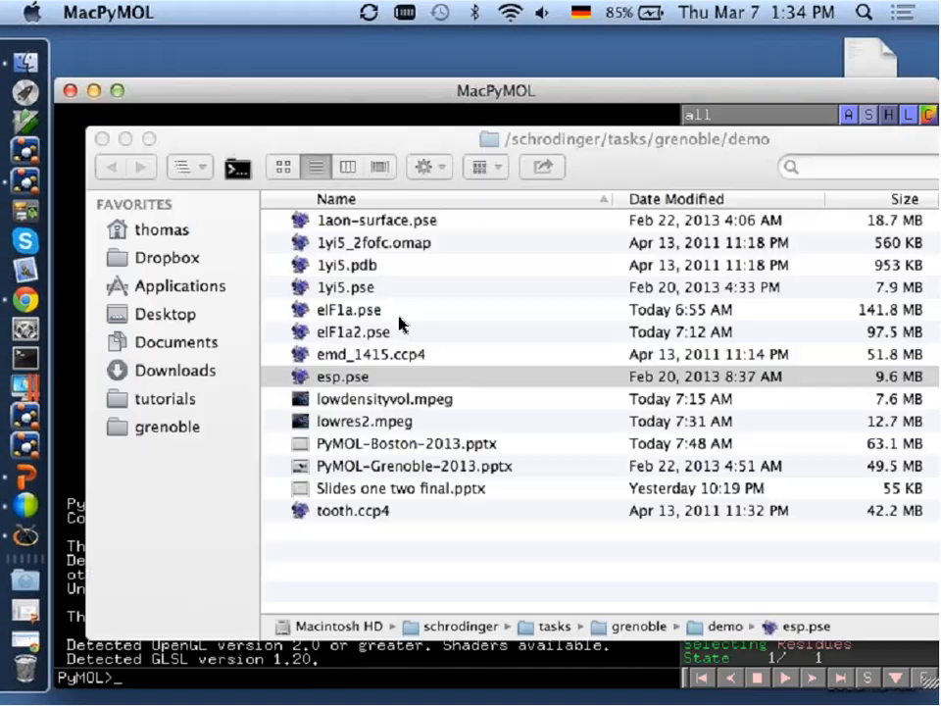
left_click(398, 319)
left_click_drag(349, 382, 74, 378)
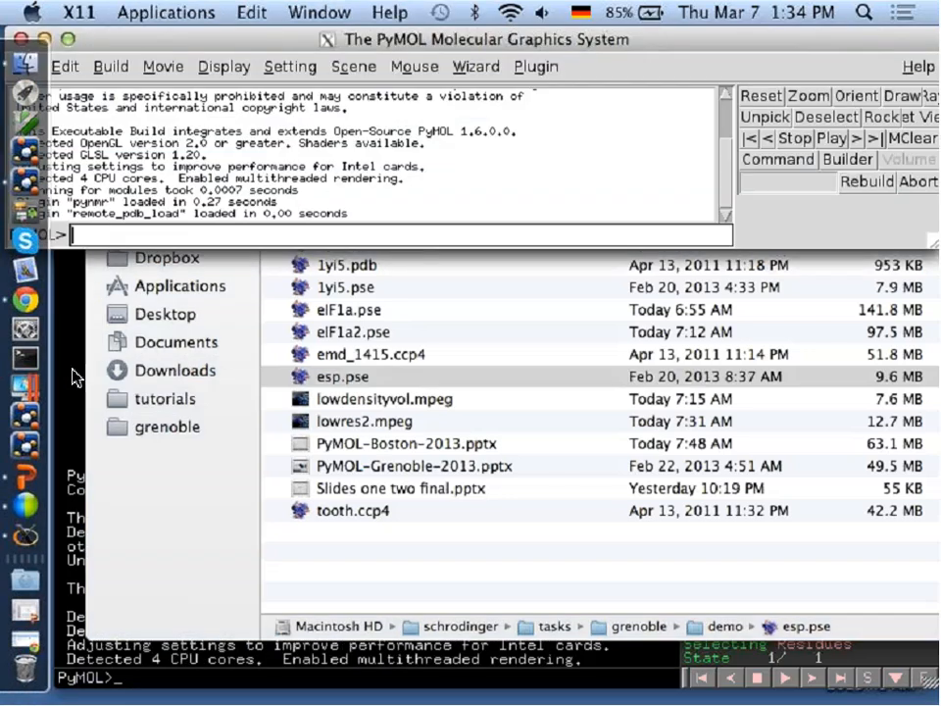
left_click(69, 303)
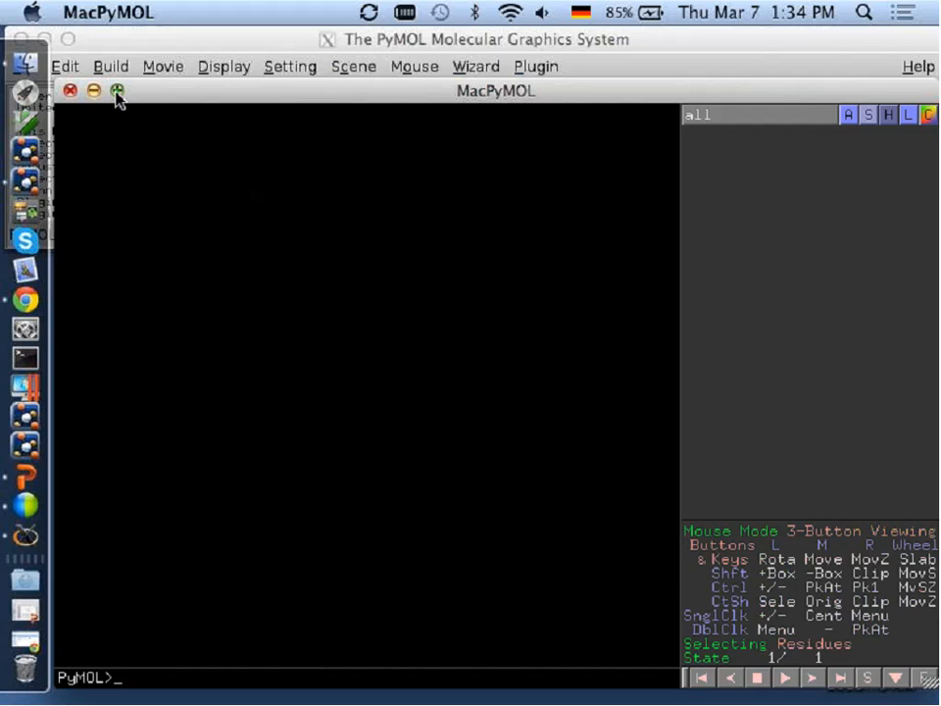
left_click_drag(171, 97, 294, 419)
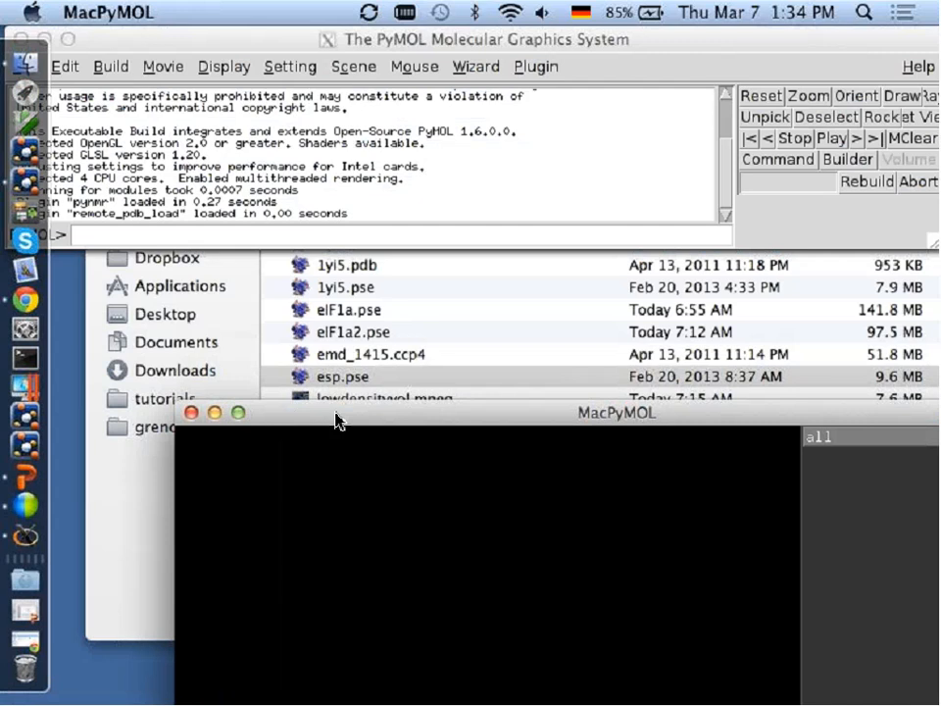
left_click_drag(336, 419, 309, 434)
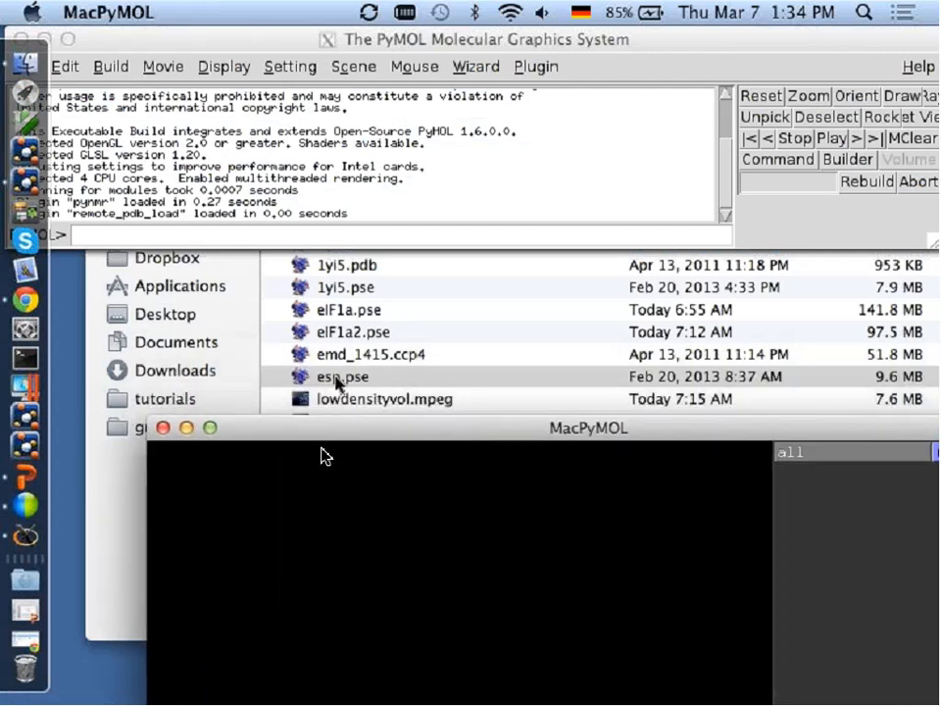
Load esp.pse into the new PyMOL viewer, enlarge the viewer and accept the session's movie commands.
left_click_drag(333, 377, 225, 676)
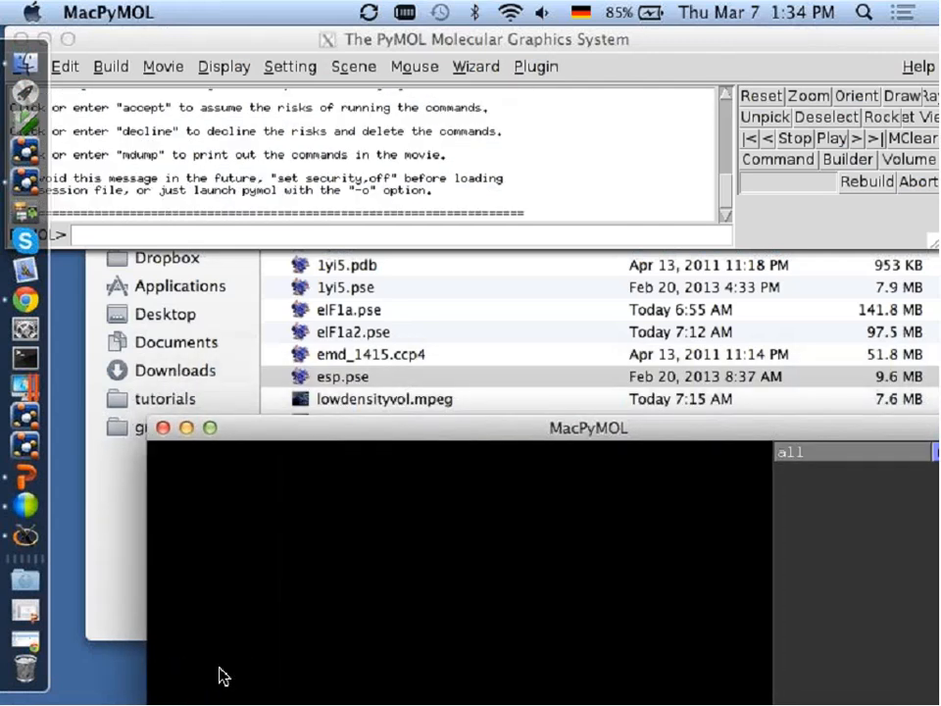
left_click(208, 427)
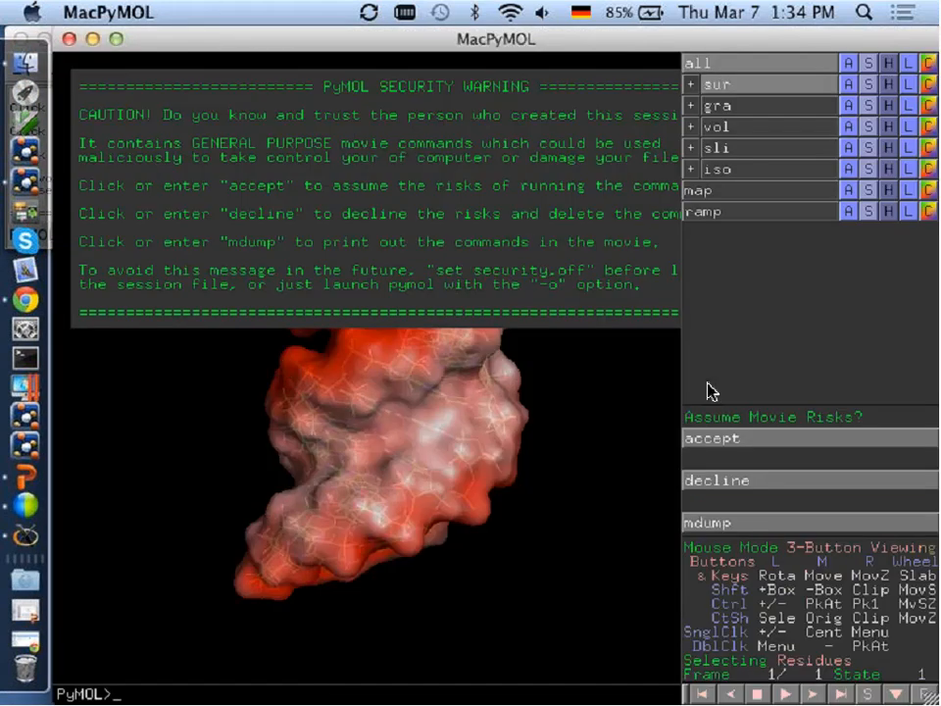
left_click(747, 439)
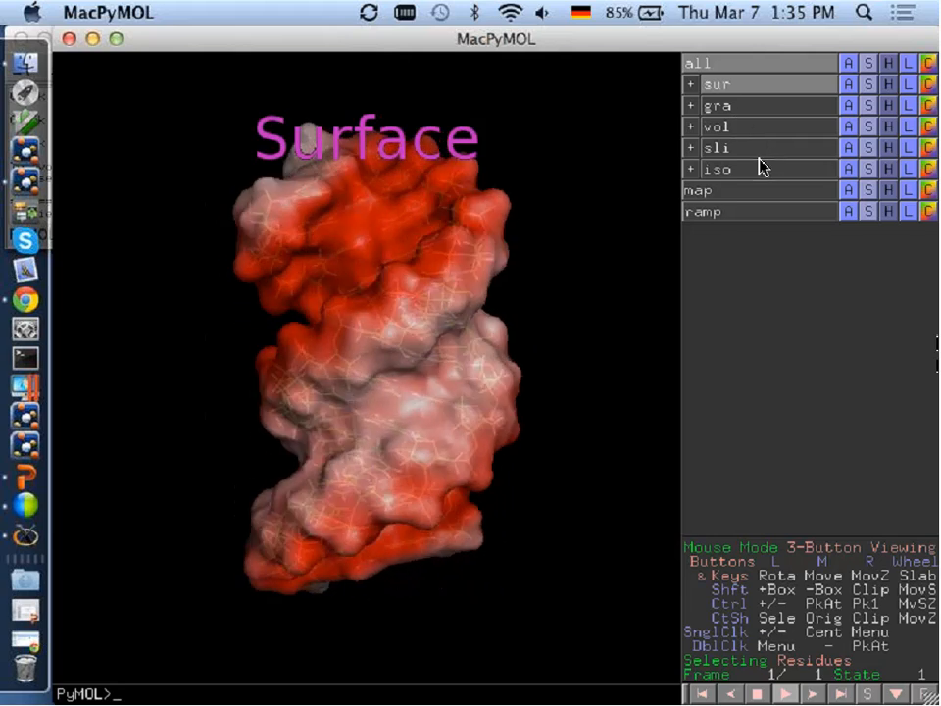
Show the iso group in a grid with the surface and rotate both models to compare them.
left_click(757, 169)
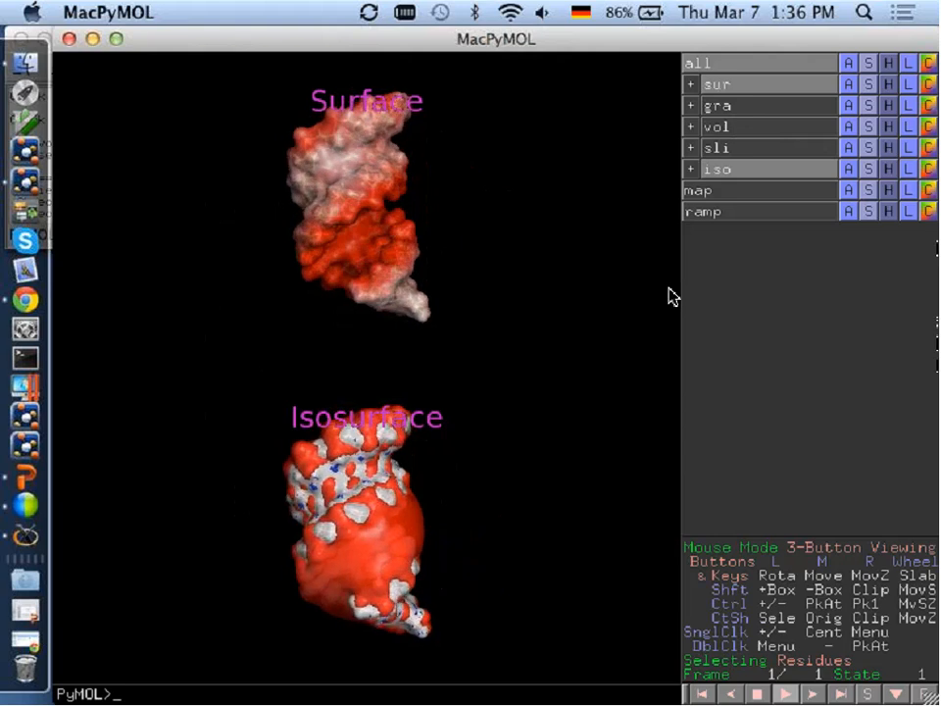
right_click_drag(445, 263, 449, 311)
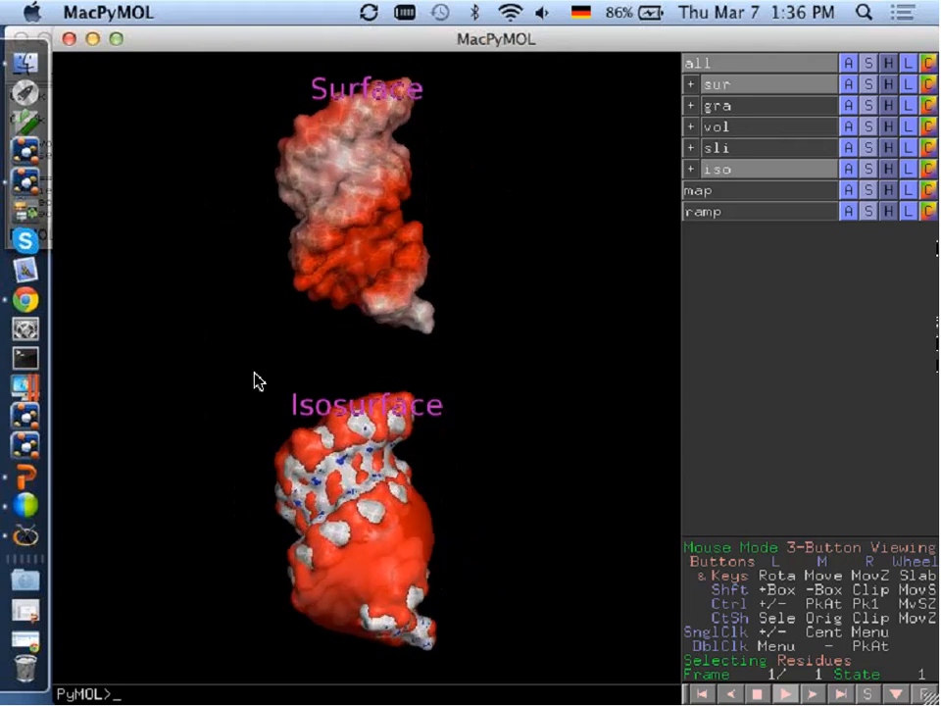
left_click_drag(254, 380, 349, 386)
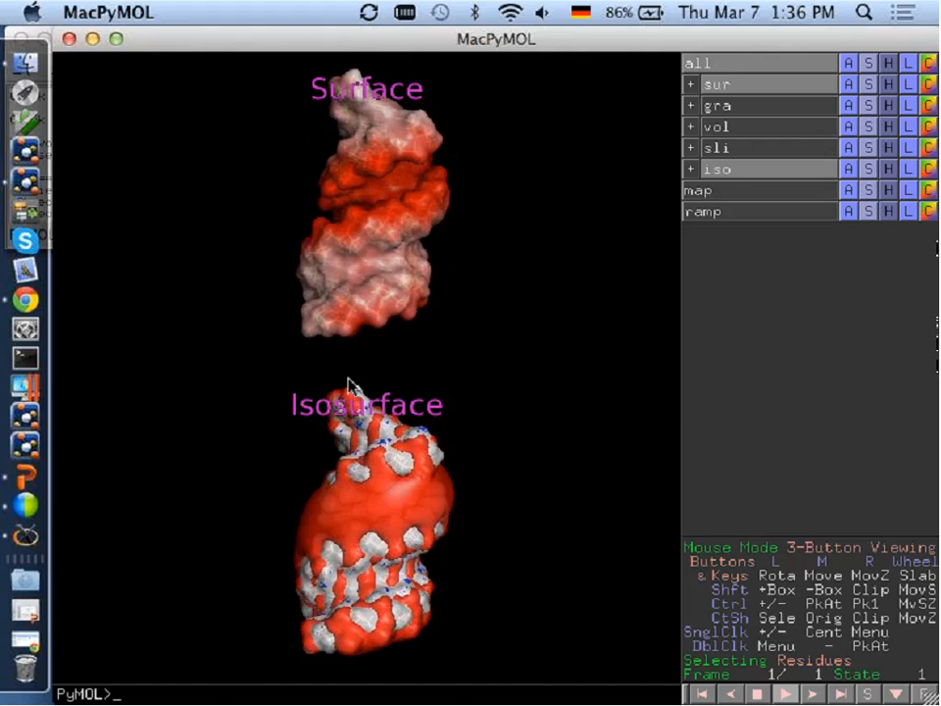
Compare the surface with the slice and the volume in turn, ending with the sur, vol and iso groups shown.
left_click(763, 173)
left_click(760, 151)
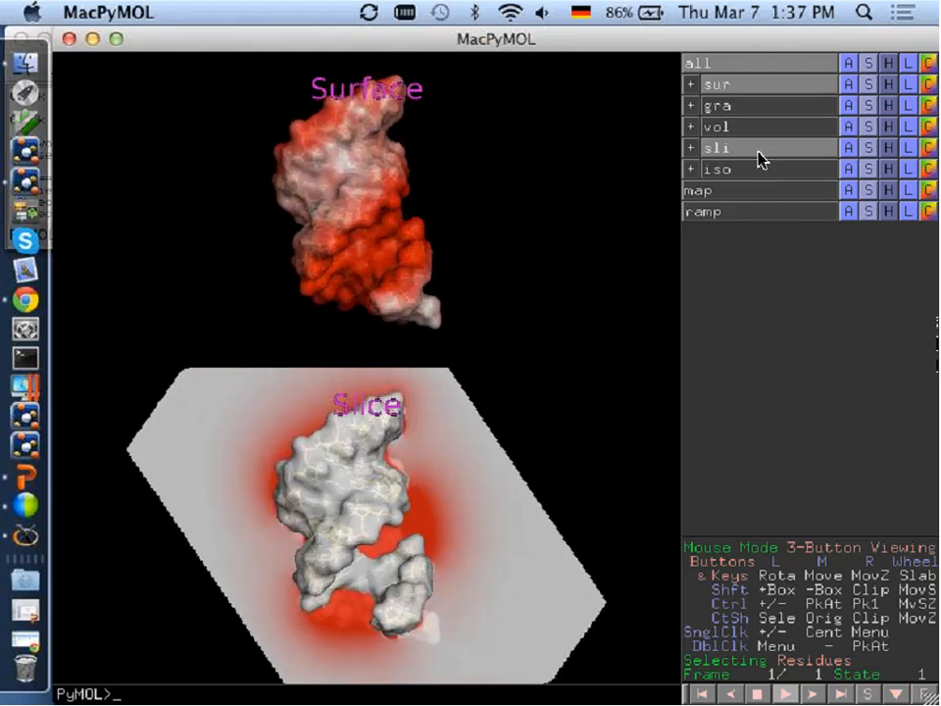
left_click(750, 148)
left_click(751, 130)
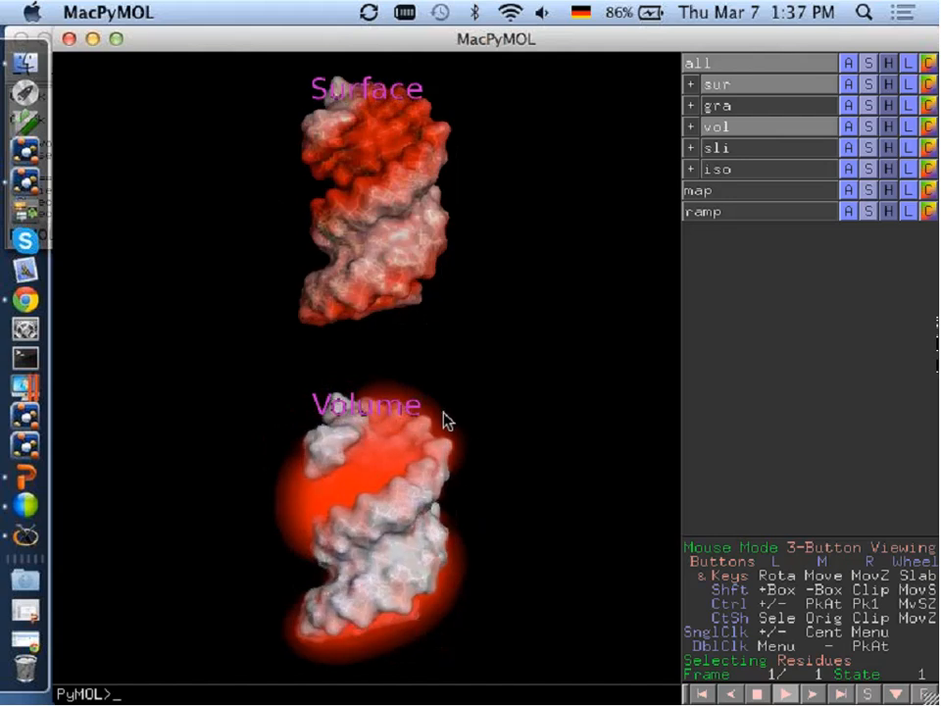
left_click(752, 169)
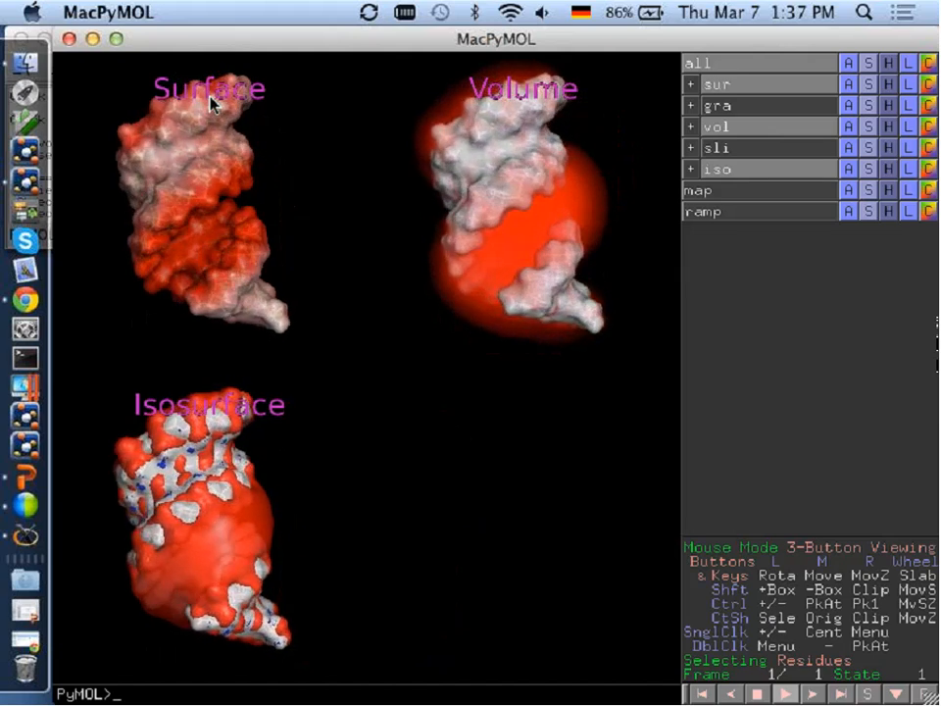
Close the electrostatics session and relaunch MacPyMOLX11Hybrid with an empty session.
left_click(69, 41)
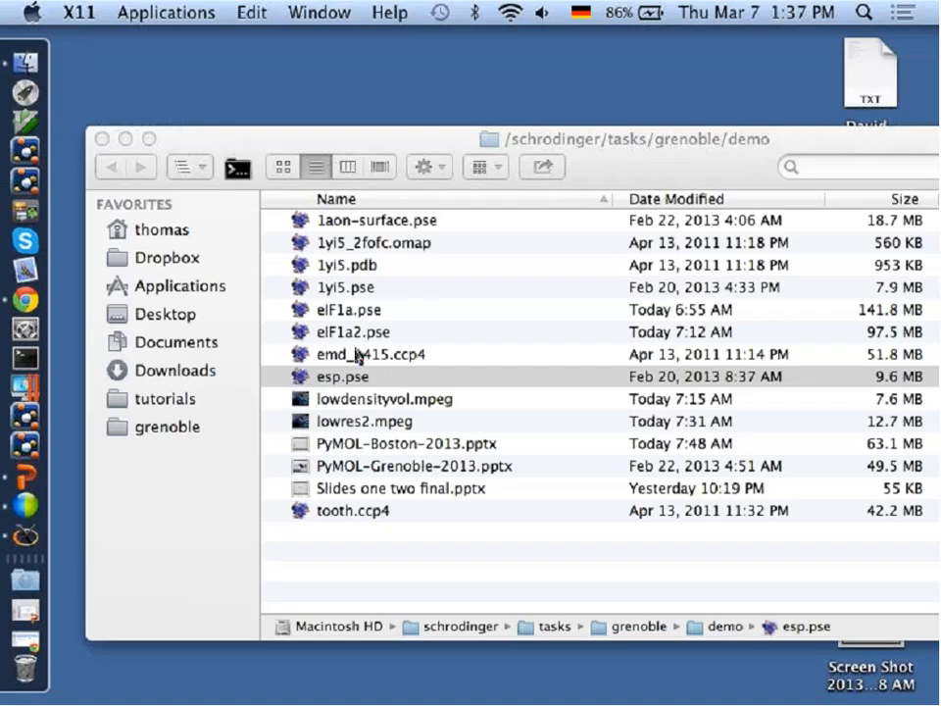
left_click(25, 180)
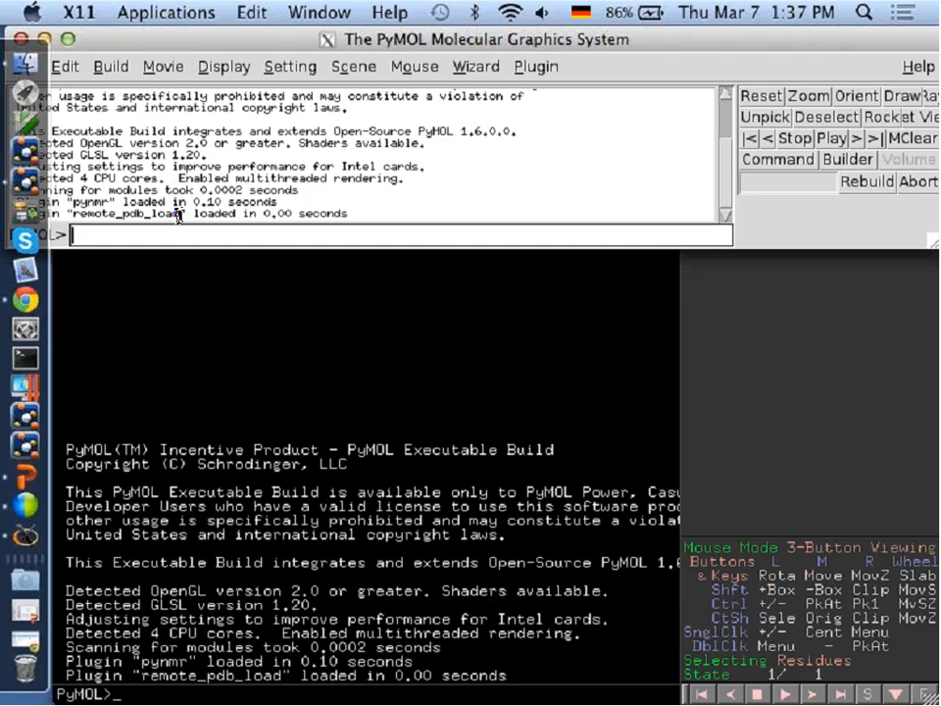
left_click(294, 227)
Load the emd_1415.ccp4 map from the Finder demo folder into PyMOL and bring the viewer back to the front.
key("super+Tab")
key("super+Tab")
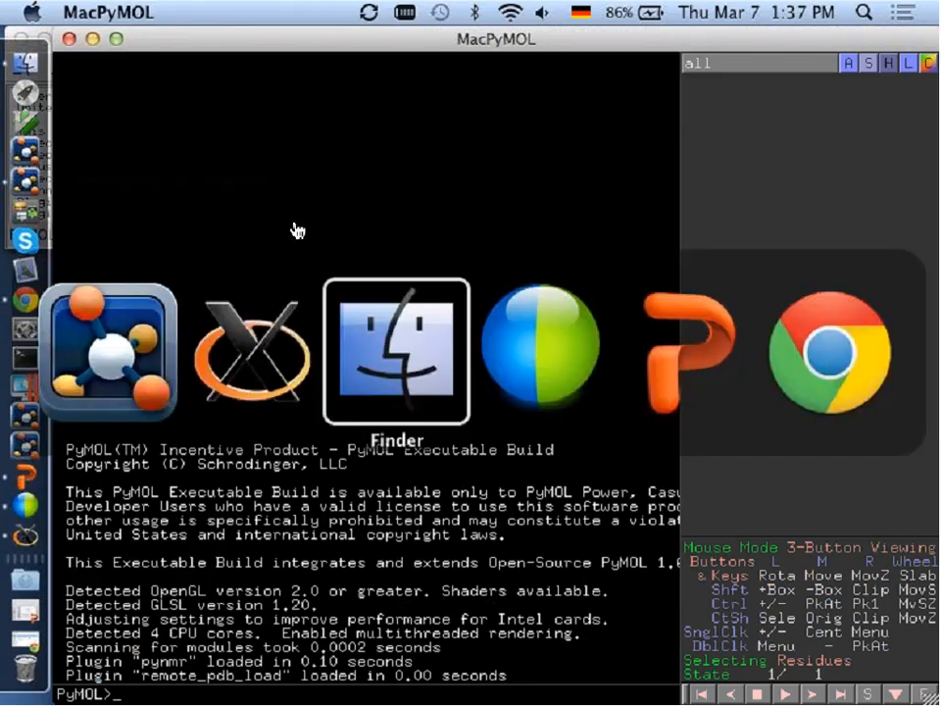
key("super+Tab")
key("super+Tab")
key("super+Tab")
key("super+Tab")
key("super+Tab")
key("super+Tab")
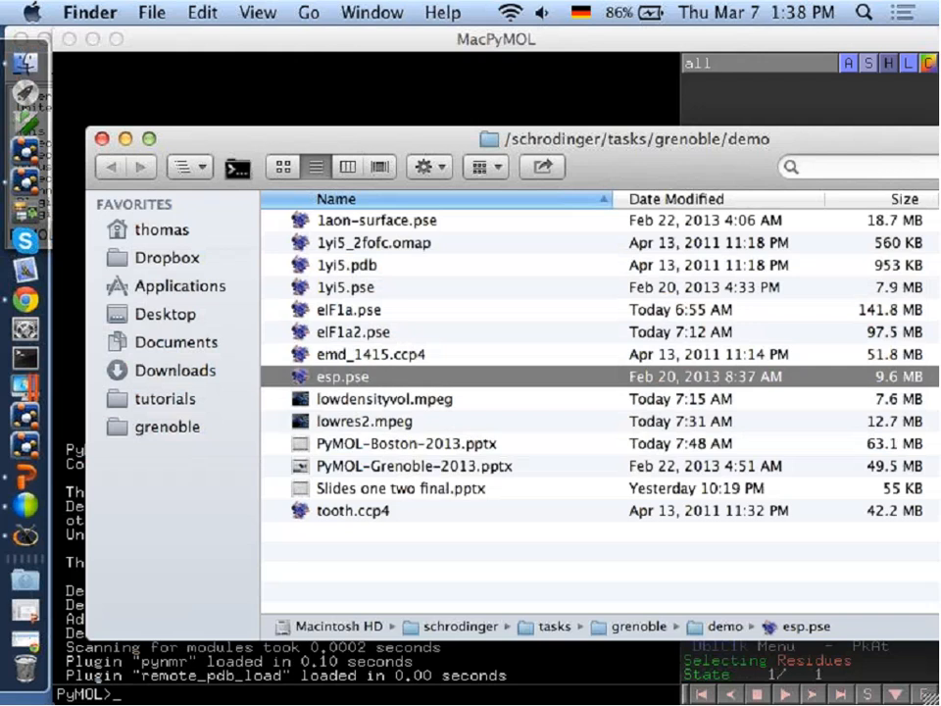
left_click(237, 46)
left_click(772, 76)
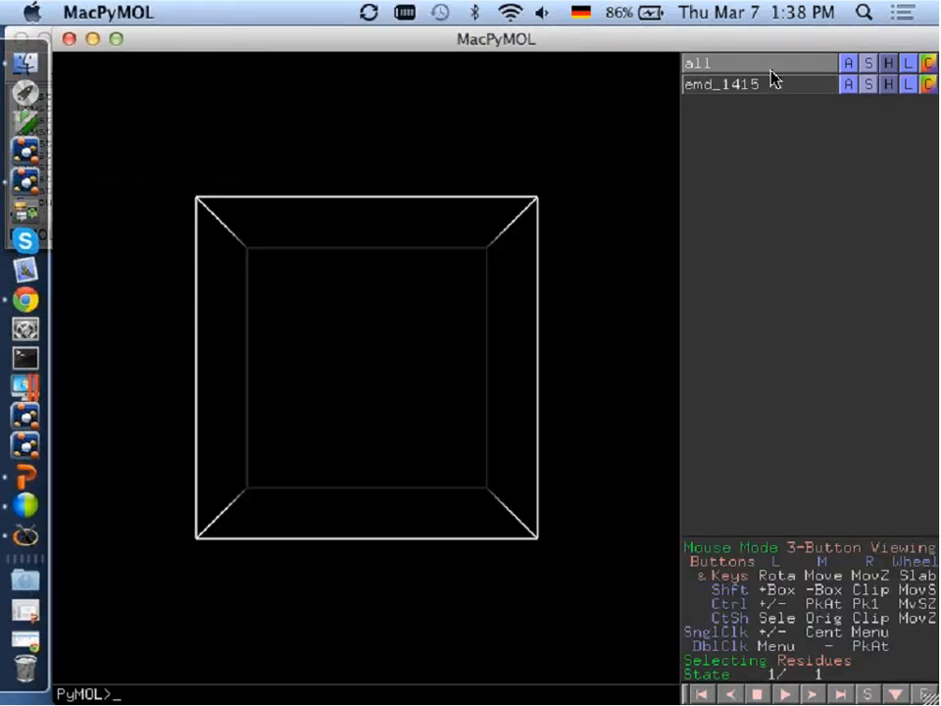
Create a volume object from the emd_1415 map and rotate it to show the whole virus particle.
left_click_drag(490, 341, 392, 309)
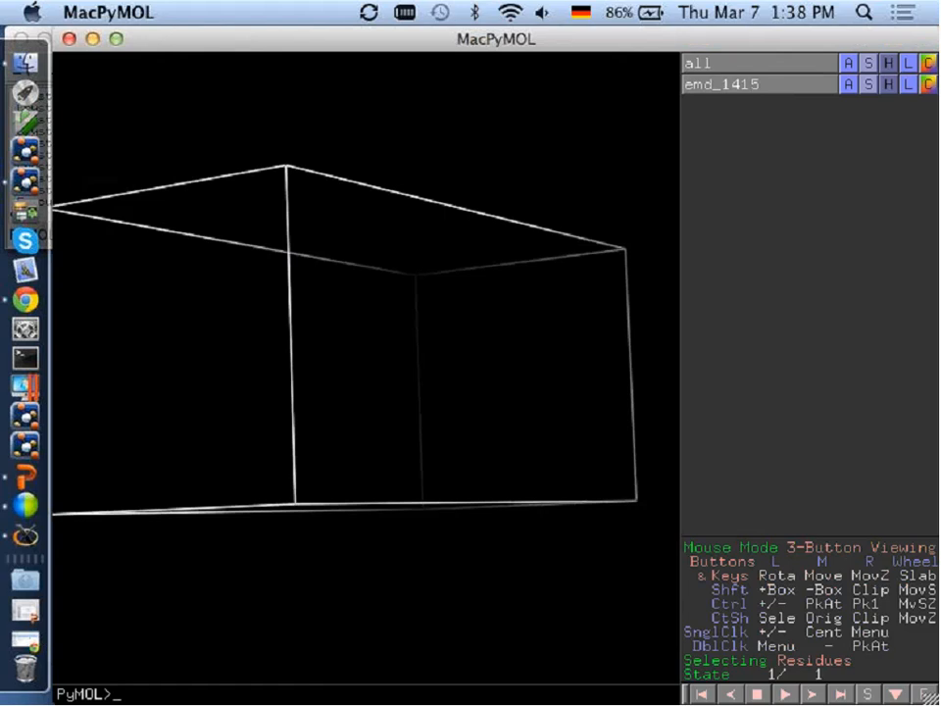
left_click(849, 86)
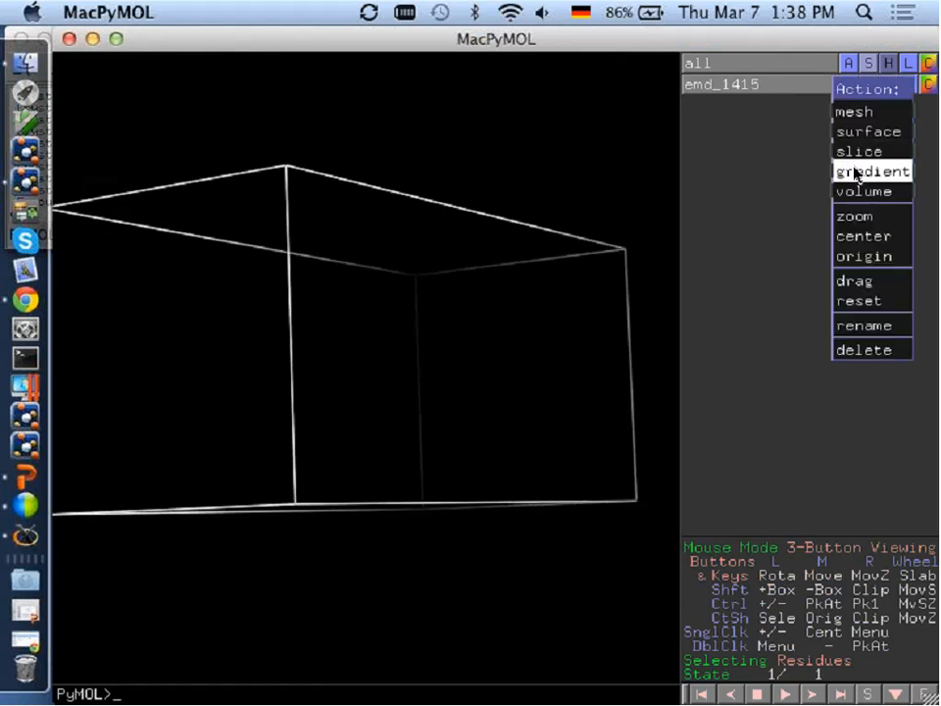
mouse_move(862, 190)
left_click(771, 201)
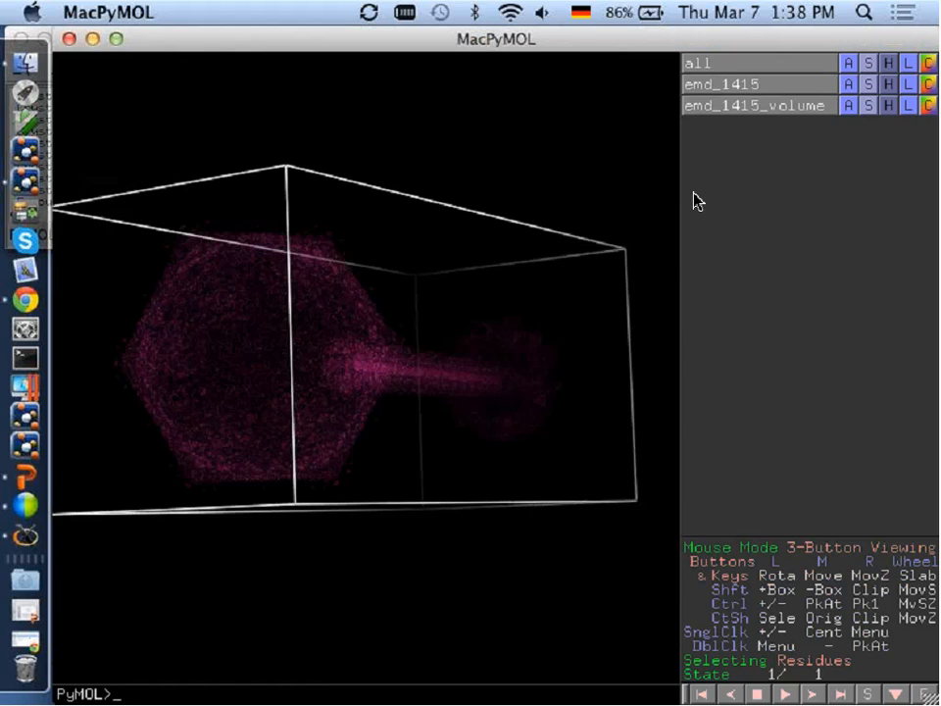
left_click_drag(248, 399, 399, 384)
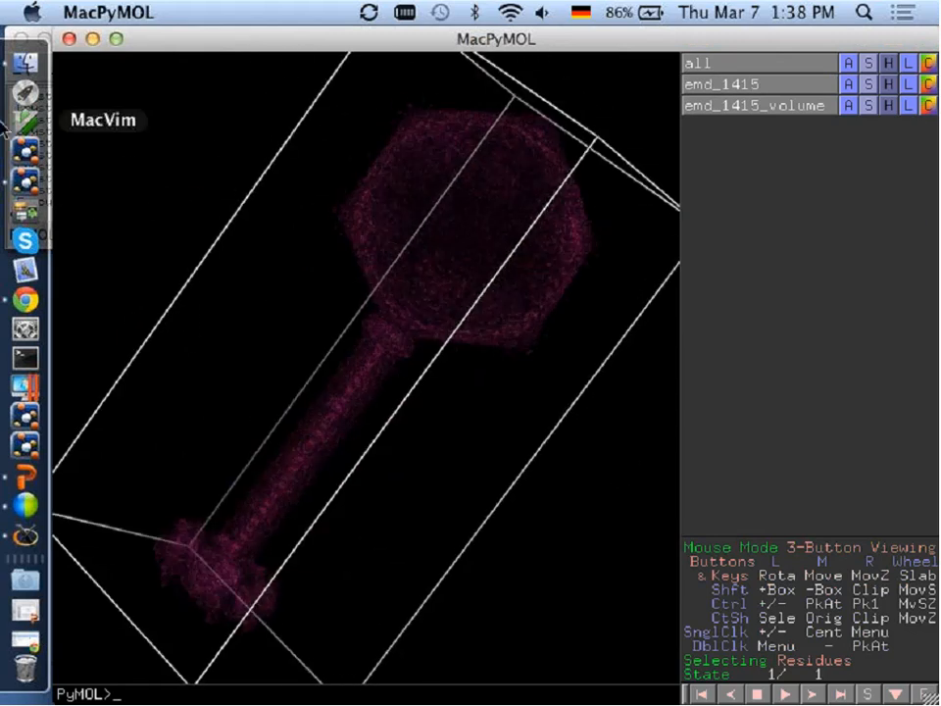
Shrink the viewer window to uncover the PyMOL control window and open the volume color ramp editor for emd_1415_volume.
left_click_drag(54, 32, 115, 225)
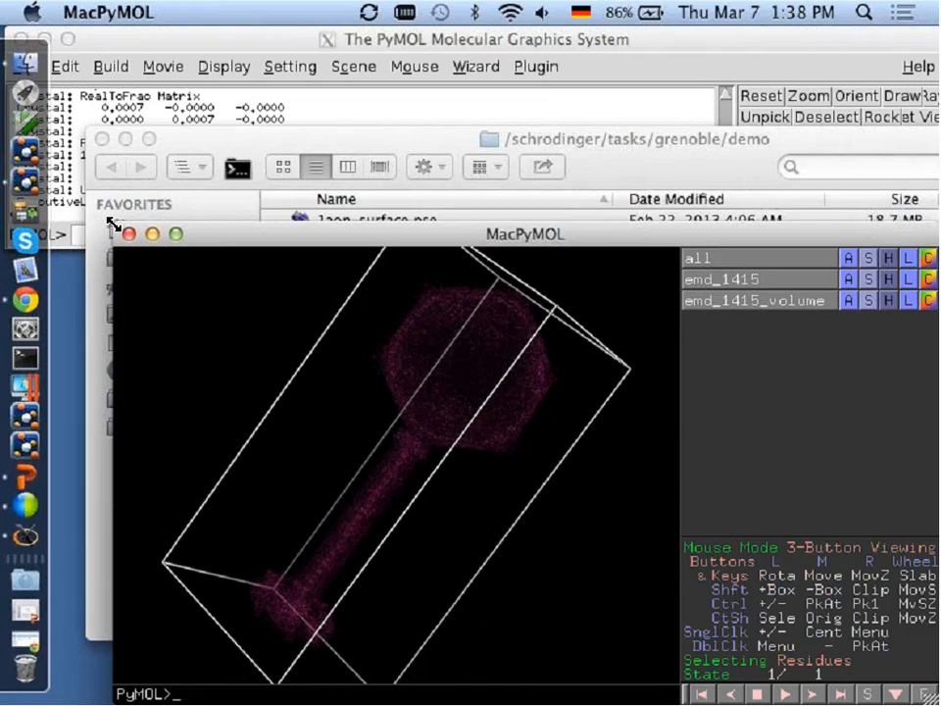
left_click_drag(186, 42, 213, 46)
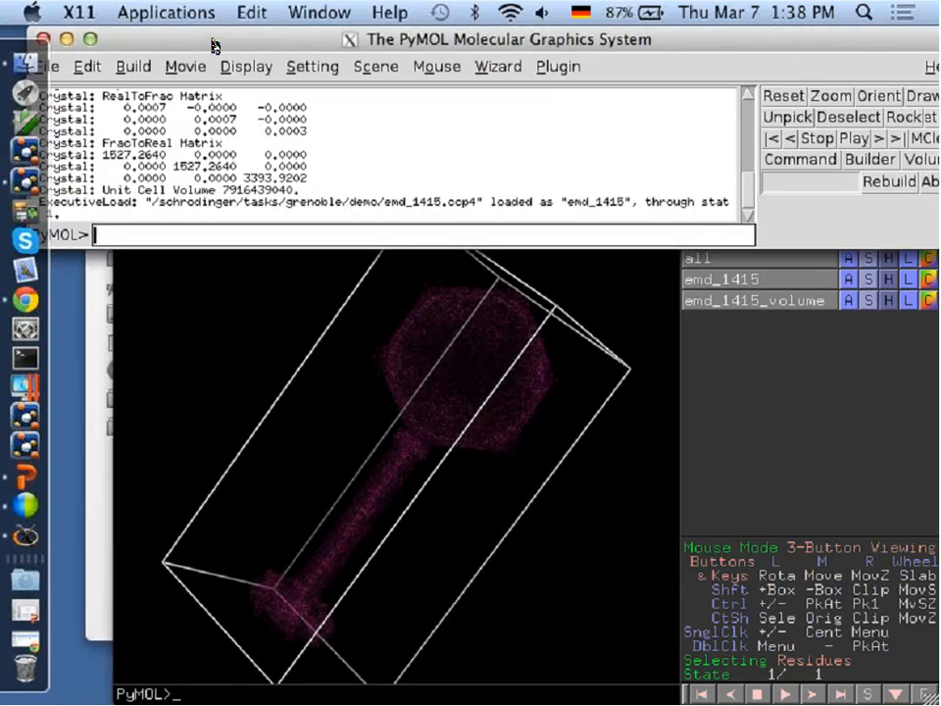
left_click(929, 162)
left_click_drag(633, 40, 650, 39)
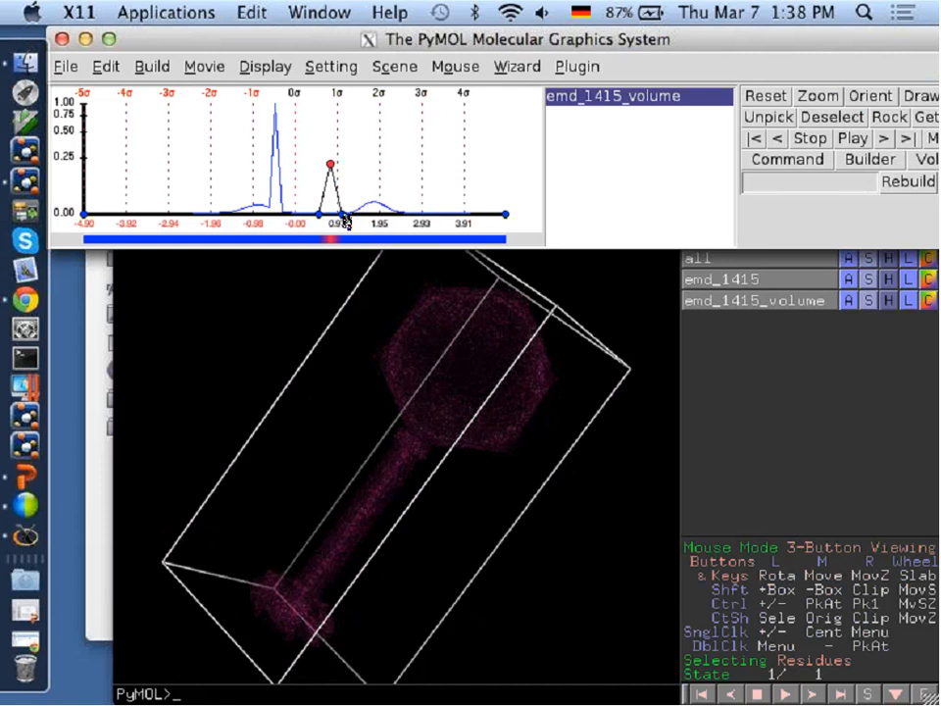
Replace the ramp's red peak with a blue one at data value about 1.74 and opacity about 0.40, with a wider upper base.
middle_click(331, 166)
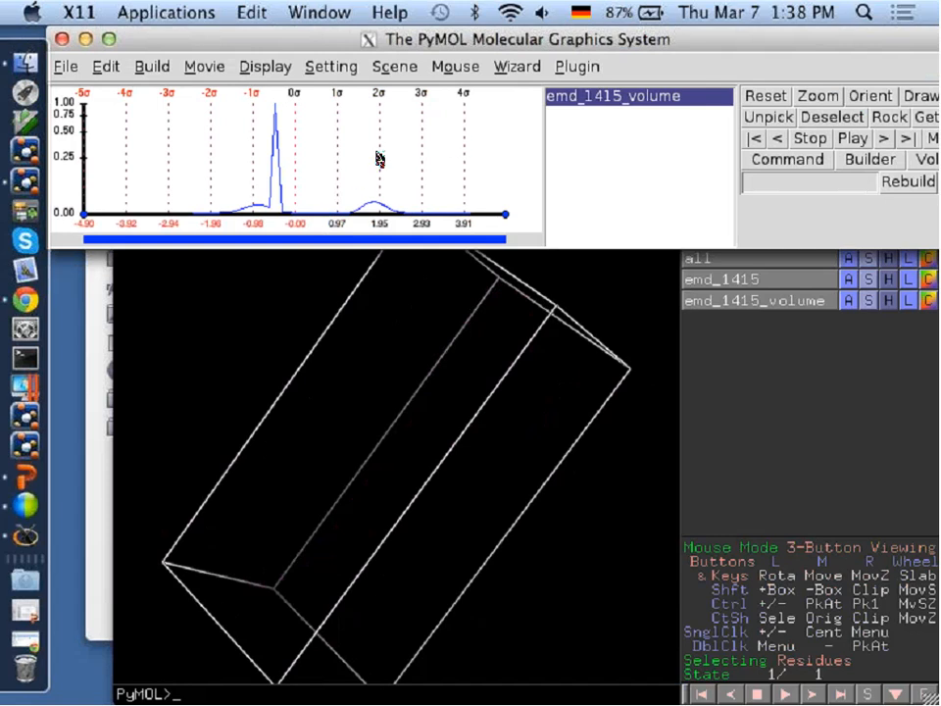
double_click(372, 147)
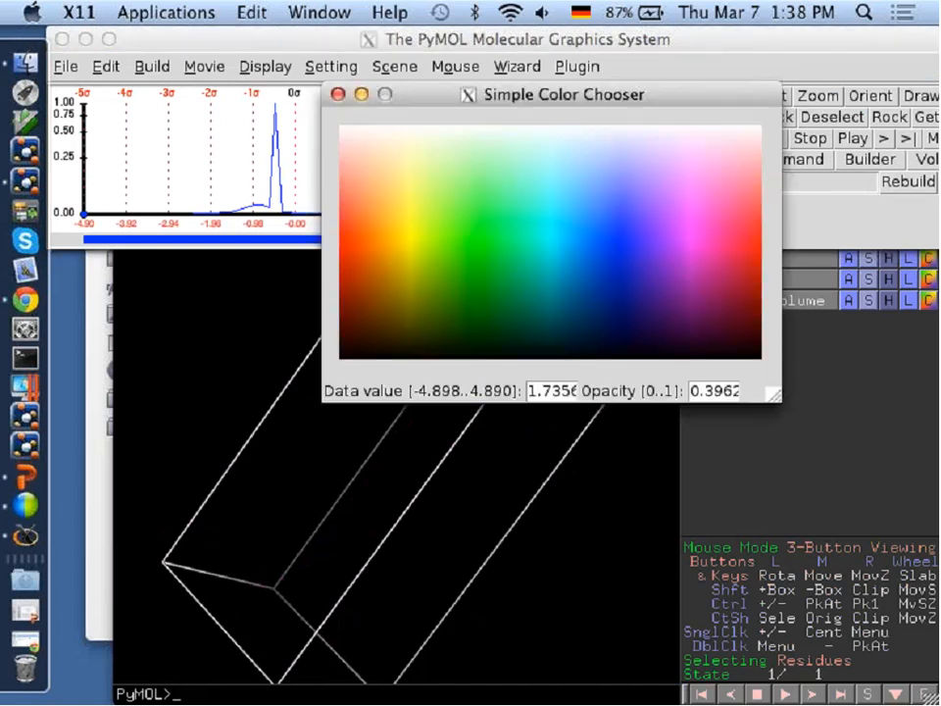
left_click(614, 229)
left_click_drag(375, 214, 382, 215)
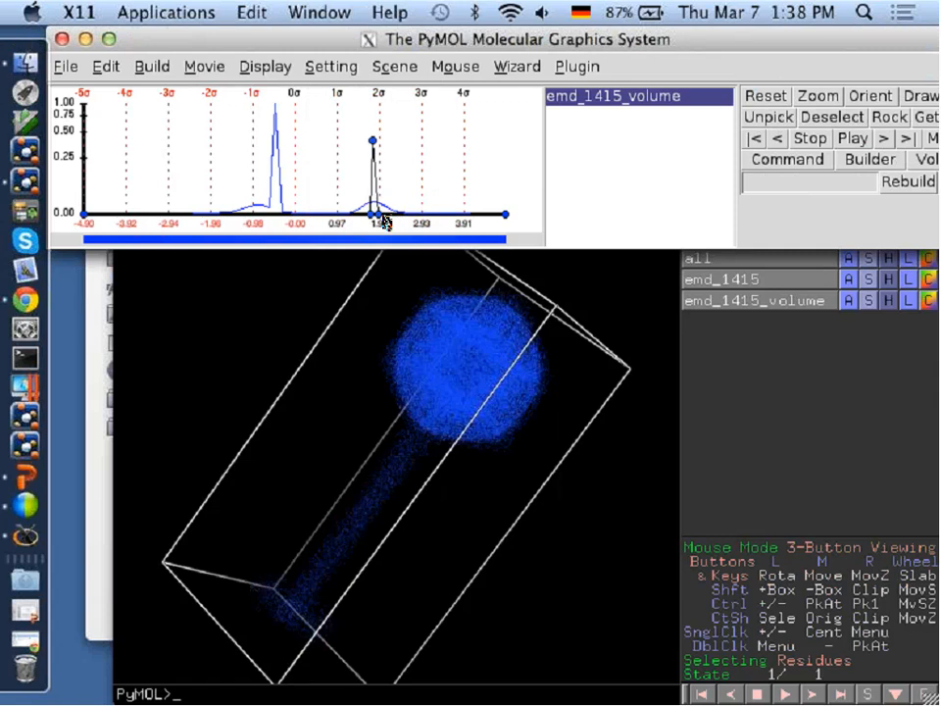
left_click(441, 445)
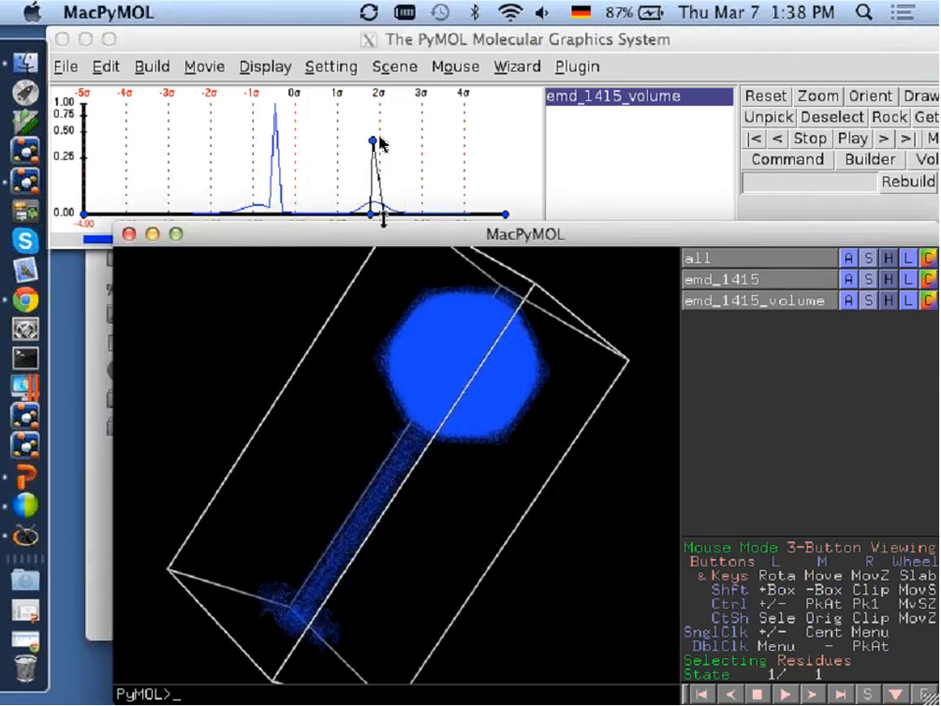
Raise the blue peak to opacity 1.00 near 2σ, widen its upper base and inspect the volume up close.
left_click_drag(382, 144, 378, 110)
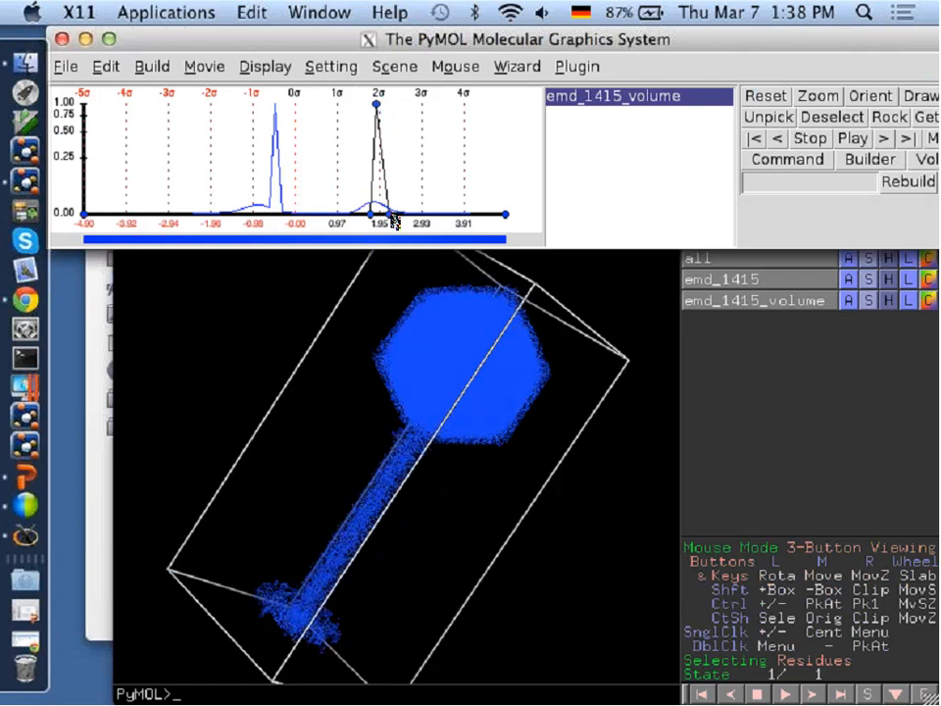
left_click_drag(382, 214, 443, 213)
left_click(443, 415)
left_click_drag(443, 415, 458, 480)
right_click_drag(458, 480, 421, 588)
right_click_drag(443, 403, 387, 436)
Lower the blue peak's opacity to well below 0.25 and narrow its upper base.
left_click(379, 103)
left_click_drag(378, 103, 380, 181)
left_click_drag(444, 214, 392, 231)
Add a yellow peak at data value about 3.12 and opacity about 0.31, and extend its upper base to about 3.9.
left_click(432, 157)
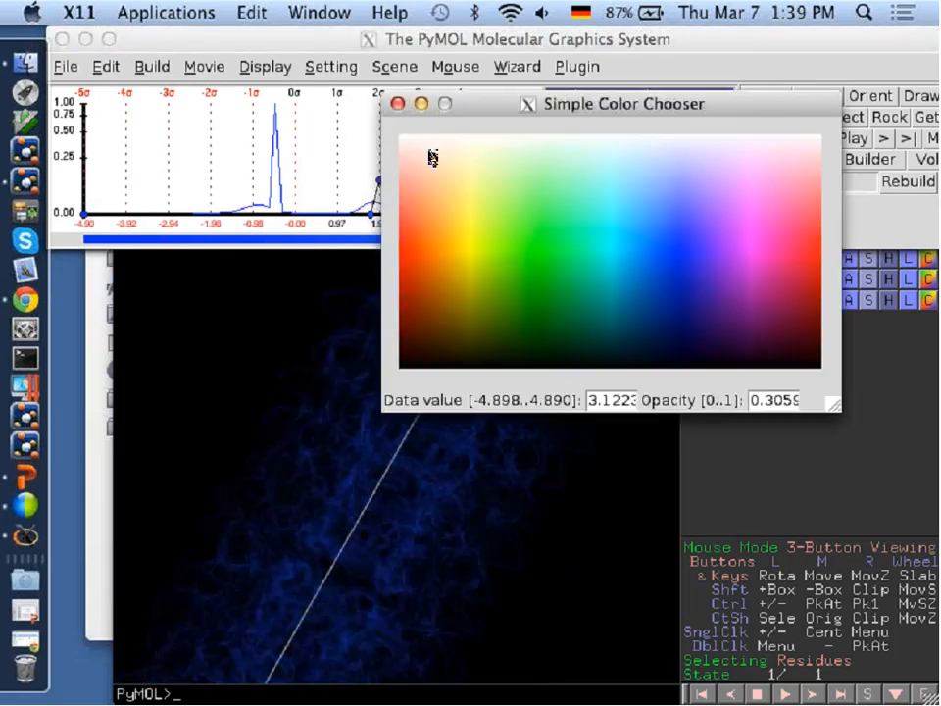
left_click(476, 231)
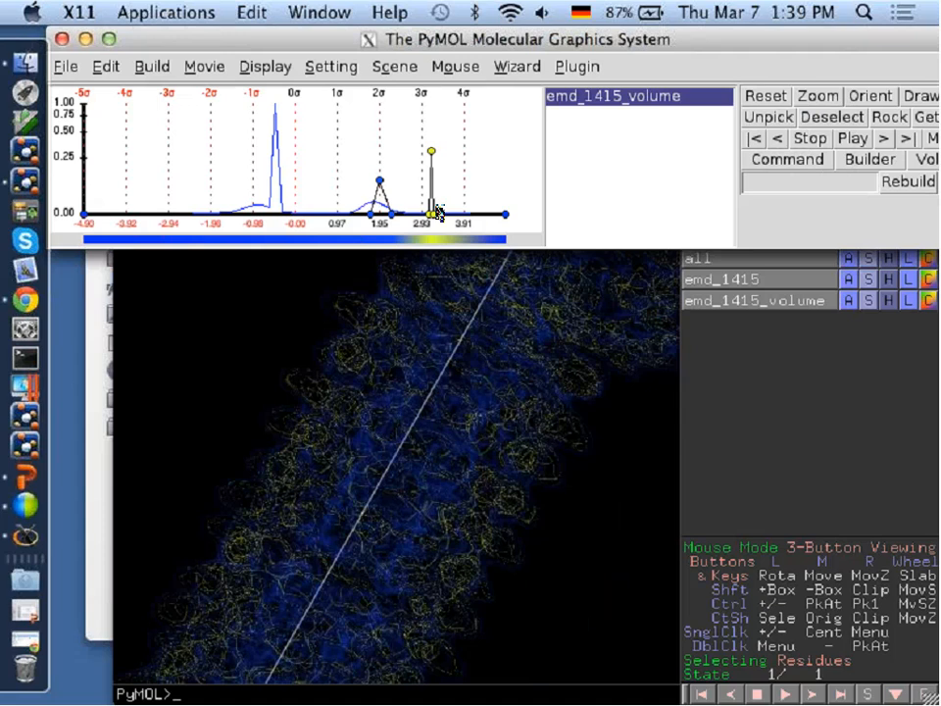
mouse_move(446, 222)
left_mouse_down()
mouse_move(470, 227)
mouse_move(462, 218)
left_mouse_up()
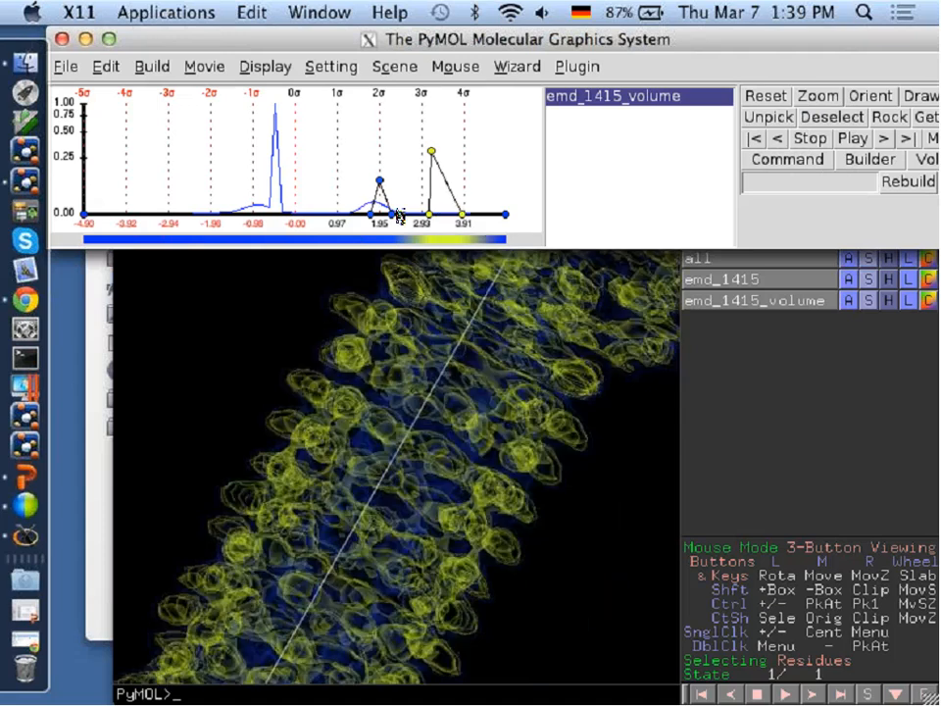
Raise the blue peak's opacity to about 0.25 and move its upper base outward to about 2.4.
left_click_drag(374, 182, 379, 156)
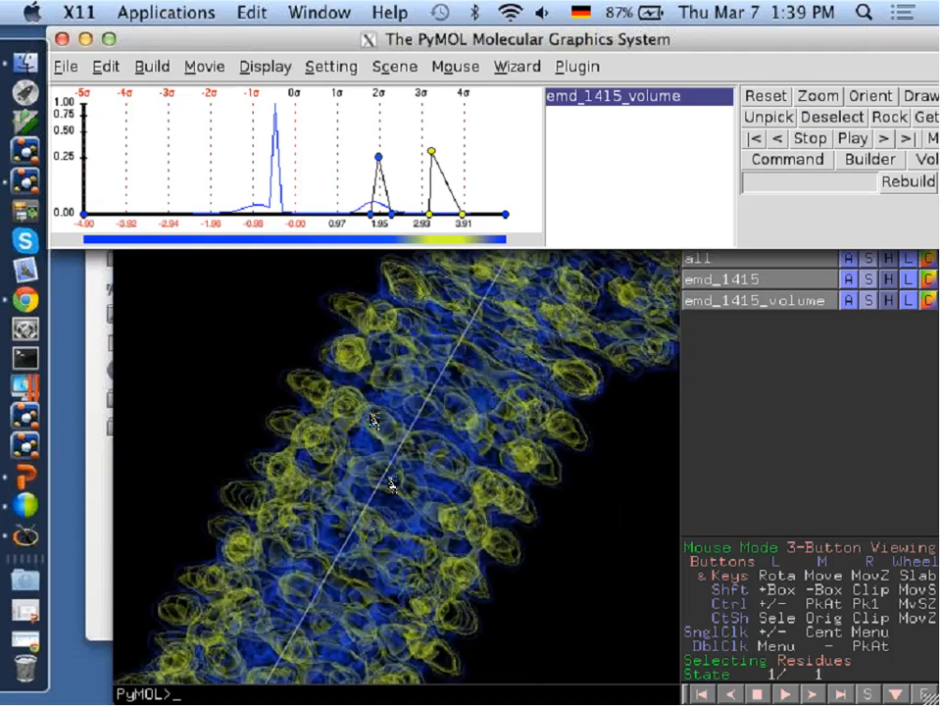
left_click(410, 448)
left_click_drag(409, 448, 356, 506)
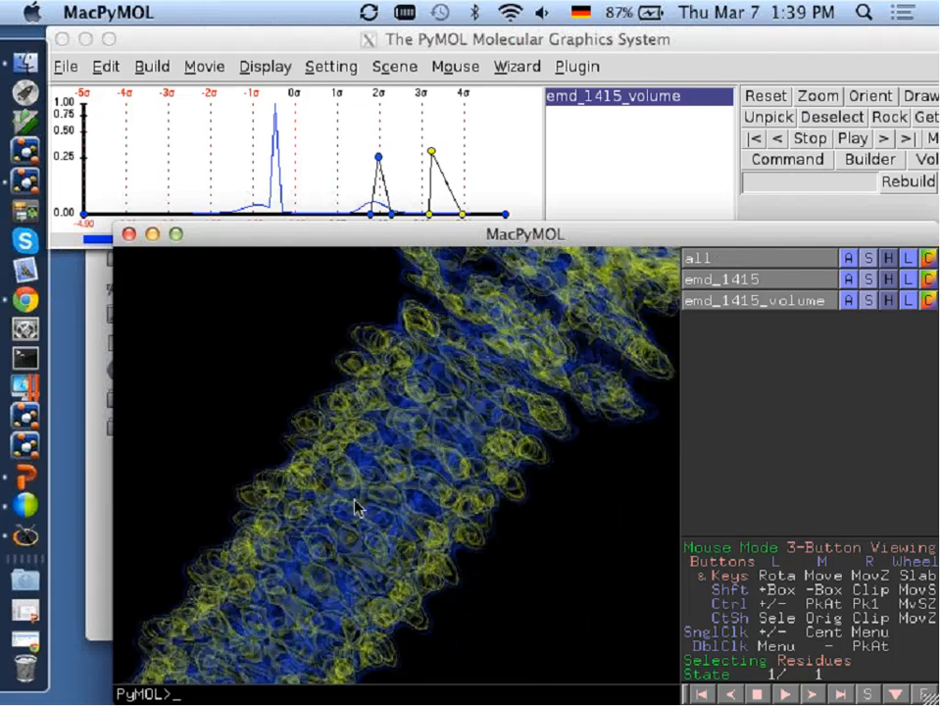
left_click(387, 223)
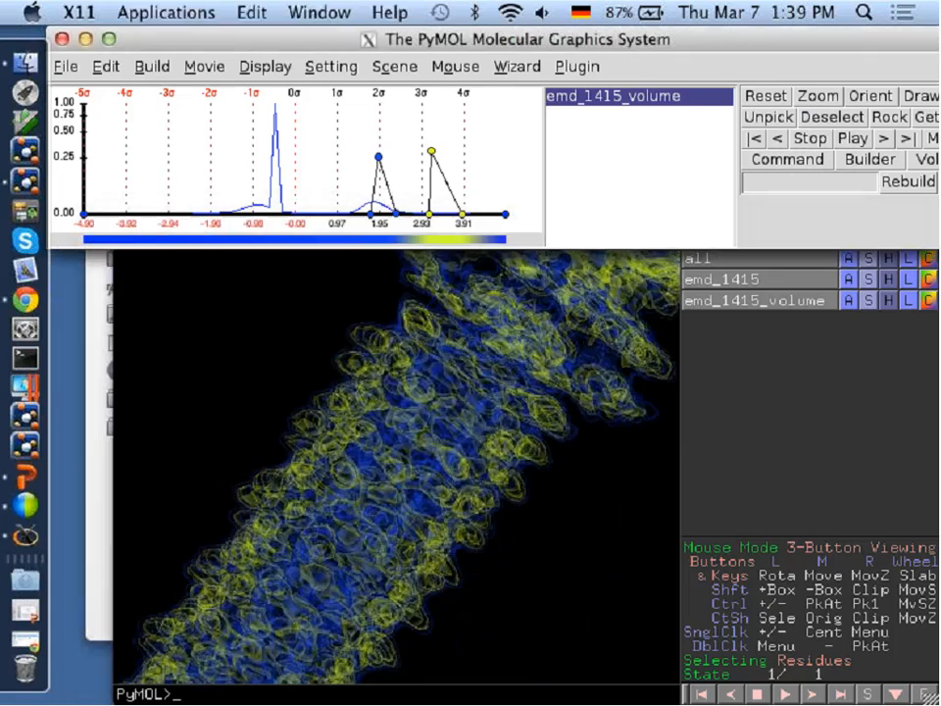
left_click_drag(395, 214, 398, 216)
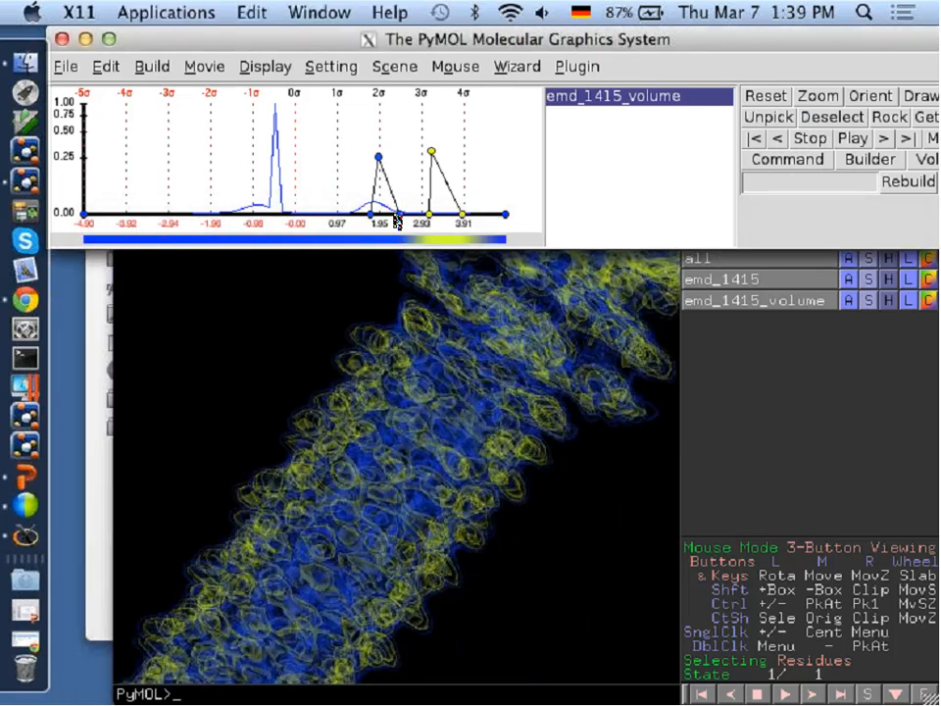
Add an orange peak at data value about 0.6 with opacity below 0.25, and extend its upper base to about 1.25.
left_click(320, 177)
left_click(336, 200)
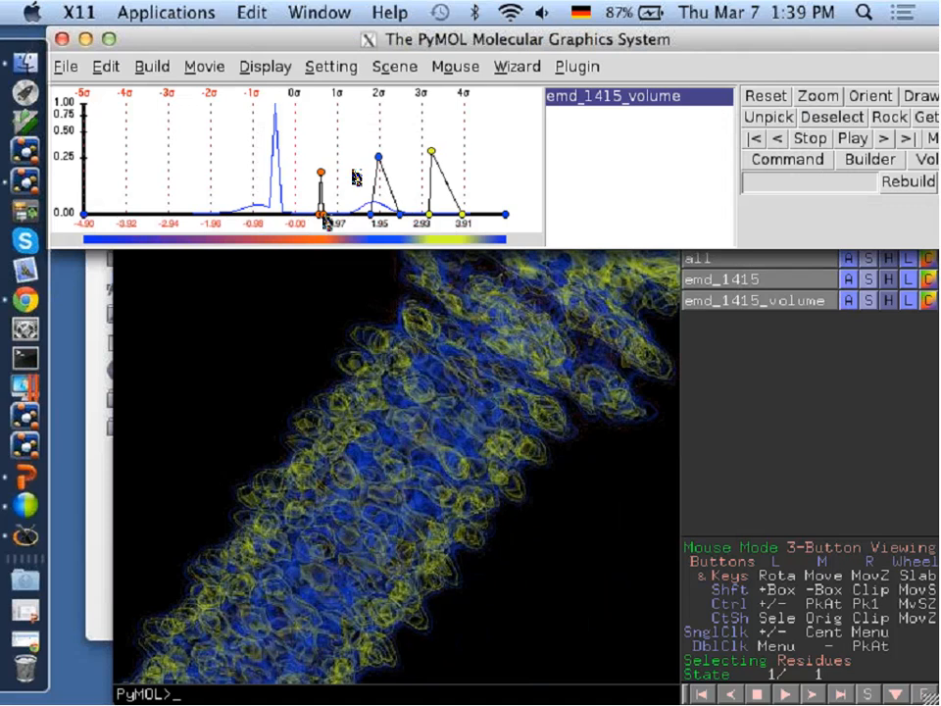
left_click_drag(324, 217, 349, 215)
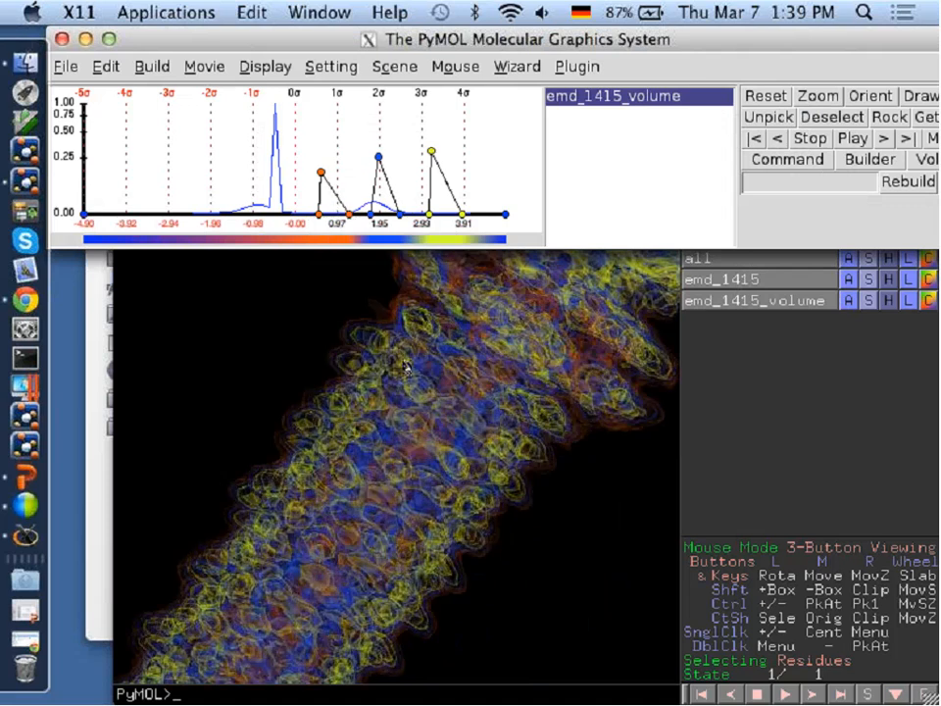
Cut into the phage head with the clipping slab and narrow the blue peak's upper base to just above 2σ.
right_click_drag(405, 365, 419, 421)
right_click_drag(390, 497, 412, 336)
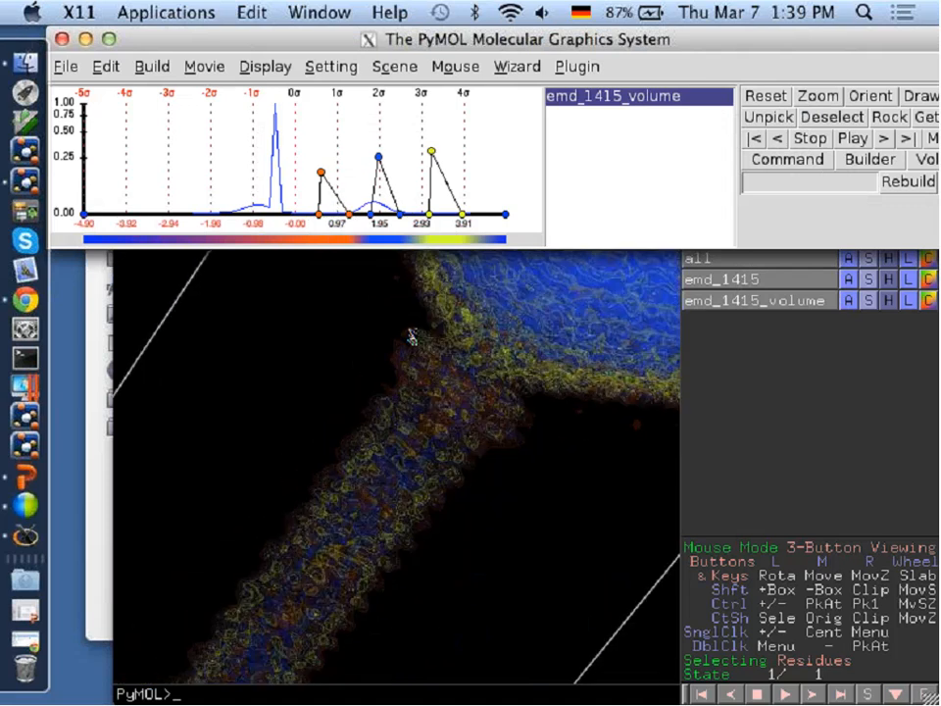
mouse_move(454, 470)
right_mouse_down()
mouse_move(457, 347)
mouse_move(474, 278)
right_mouse_up()
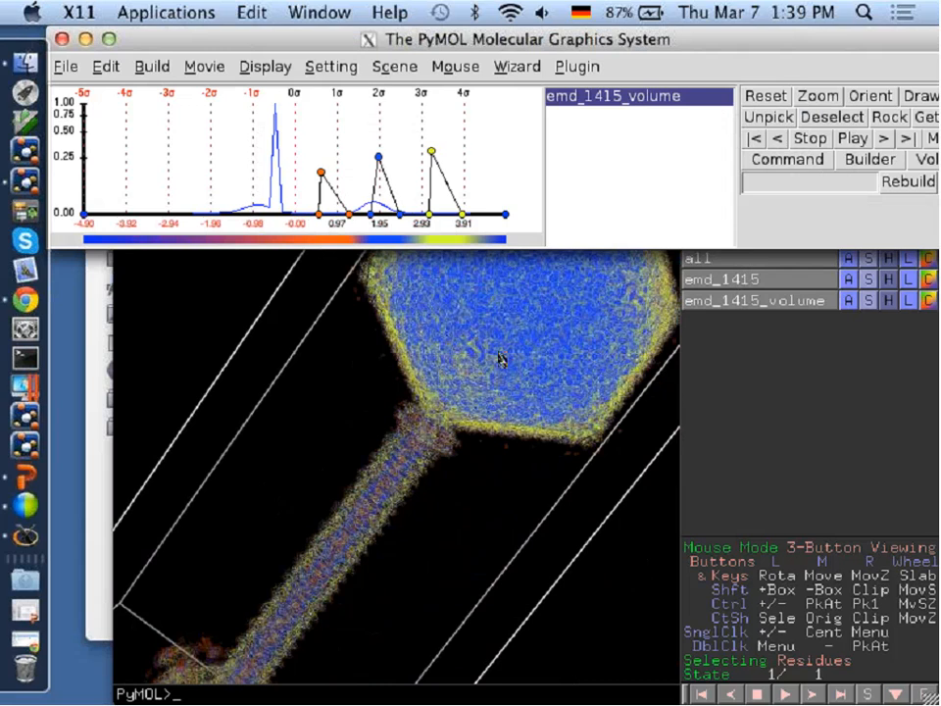
left_click(535, 318)
middle_click_drag(527, 353, 466, 458)
middle_click_drag(491, 356, 470, 379)
right_click_drag(470, 378, 454, 513)
scroll(467, 429, "down", 8)
scroll(465, 421, "down", 4)
left_click_drag(400, 213, 383, 214)
Thin the head slice, tighten the blue peak's lower base, and widen the adjoining orange, blue and yellow bases to close the gaps.
right_click_drag(469, 339, 466, 376)
scroll(423, 440, "down", 5)
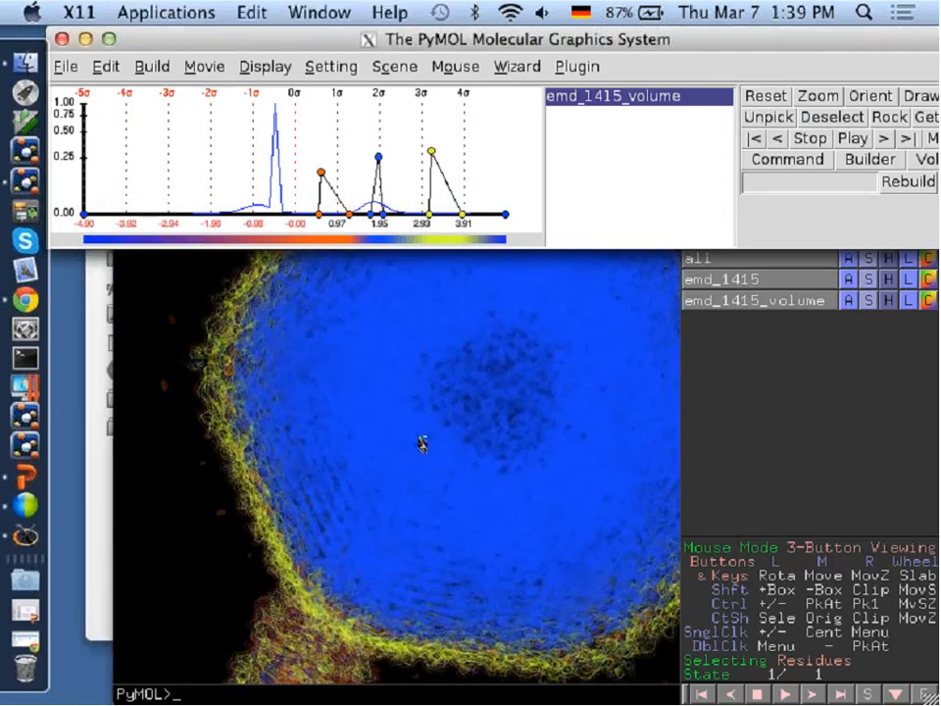
left_click_drag(416, 430, 396, 456)
scroll(394, 460, "down", 3)
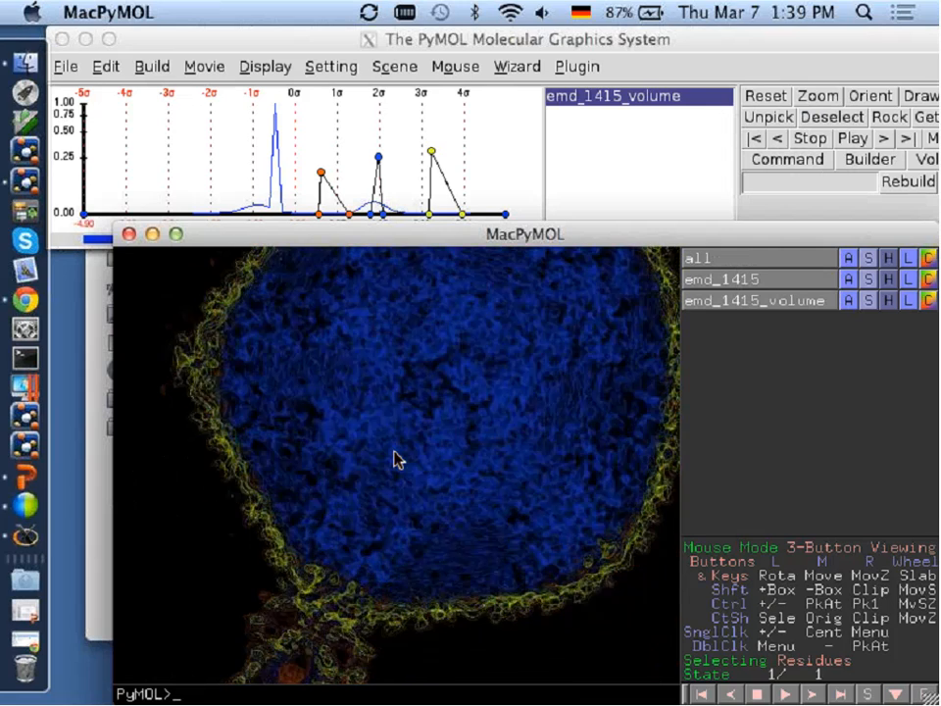
right_click_drag(395, 457, 397, 506)
left_click_drag(372, 214, 379, 213)
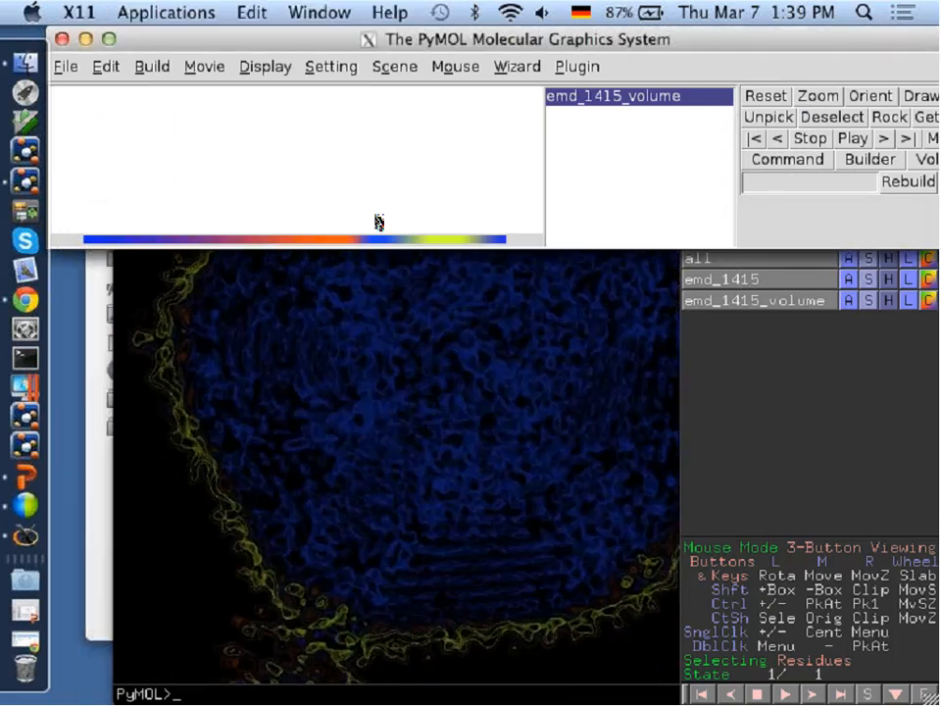
right_click_drag(437, 404, 439, 447)
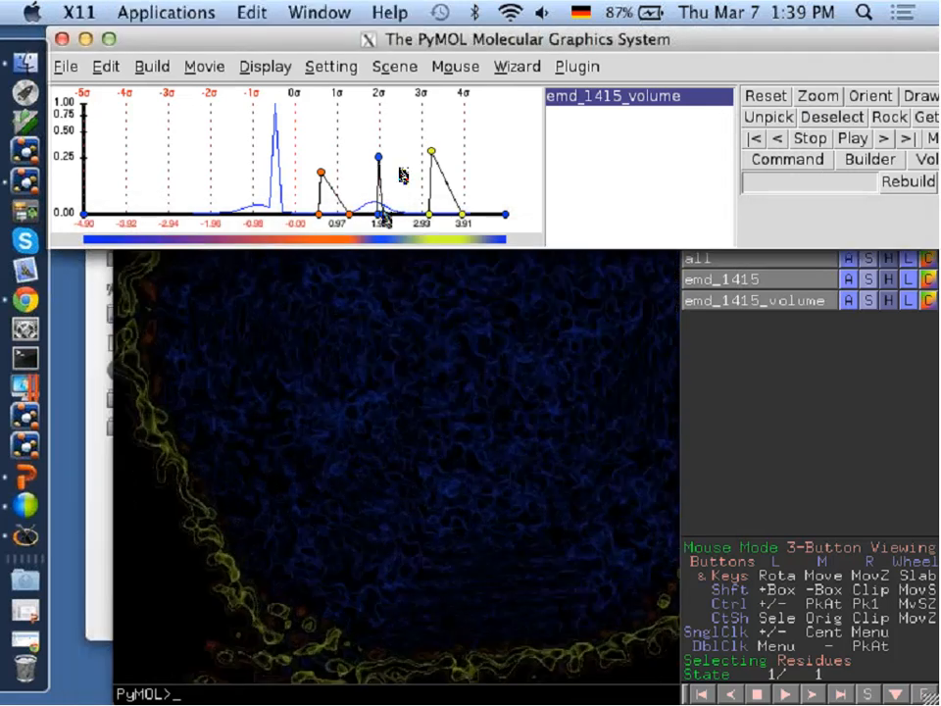
left_click_drag(383, 214, 403, 214)
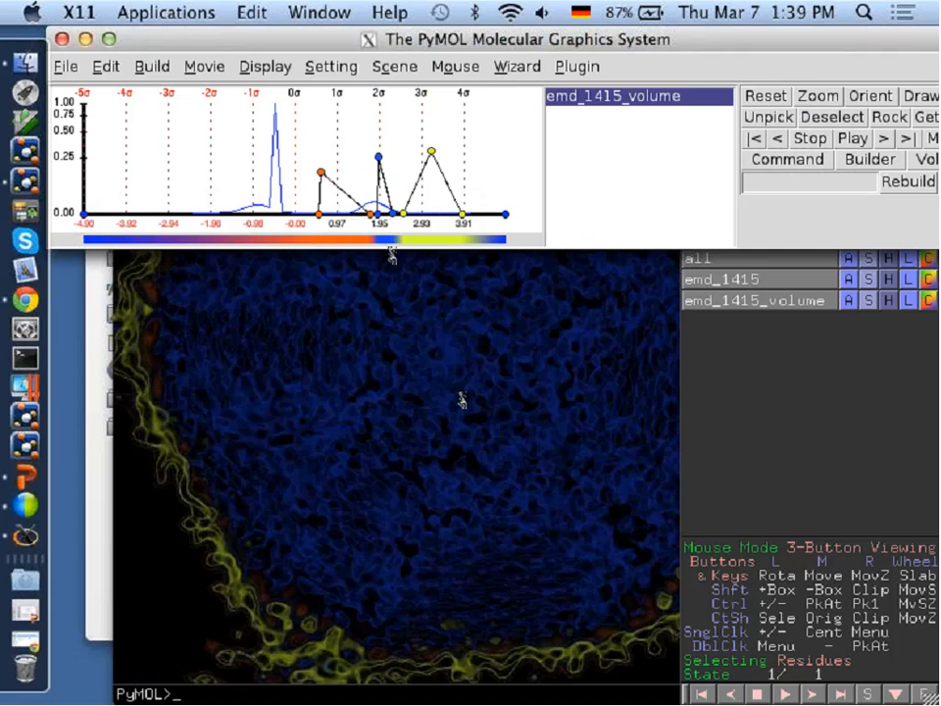
Examine the sliced head as a whole and then the volume from below, straight down the tail's axis.
left_click_drag(462, 399, 448, 276)
right_click_drag(447, 276, 447, 384)
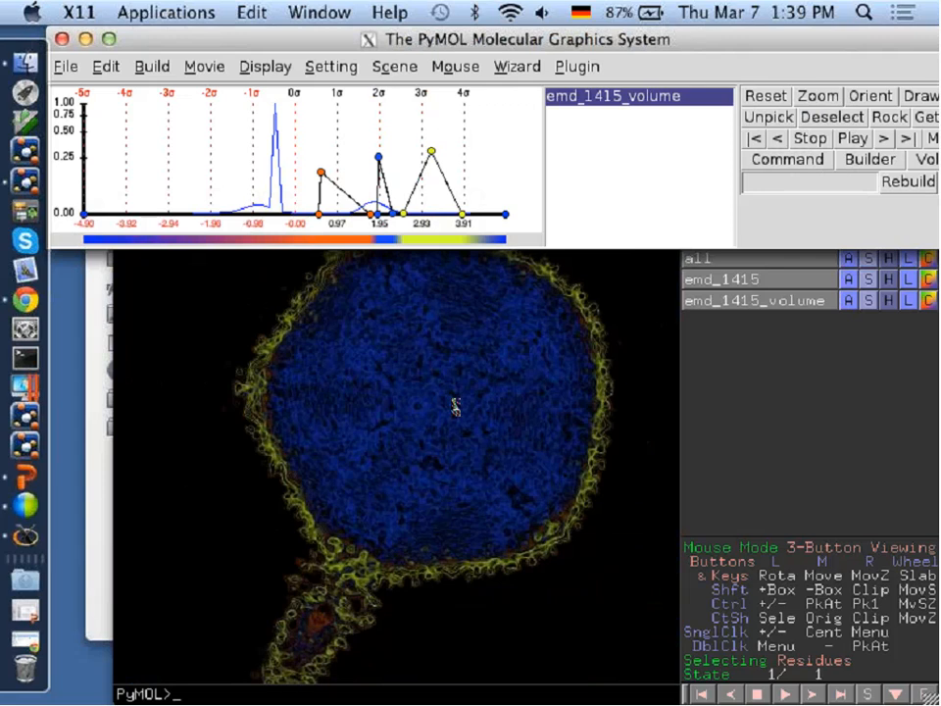
left_click_drag(455, 405, 441, 402)
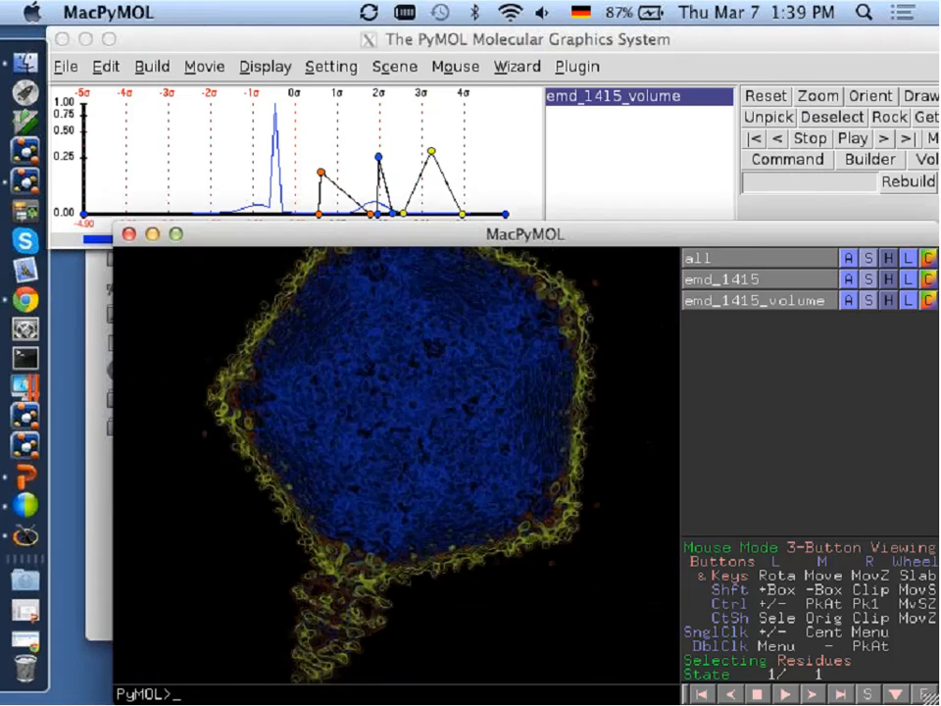
right_click_drag(391, 412, 412, 538)
left_click_drag(412, 537, 482, 483)
scroll(439, 489, "down", 4)
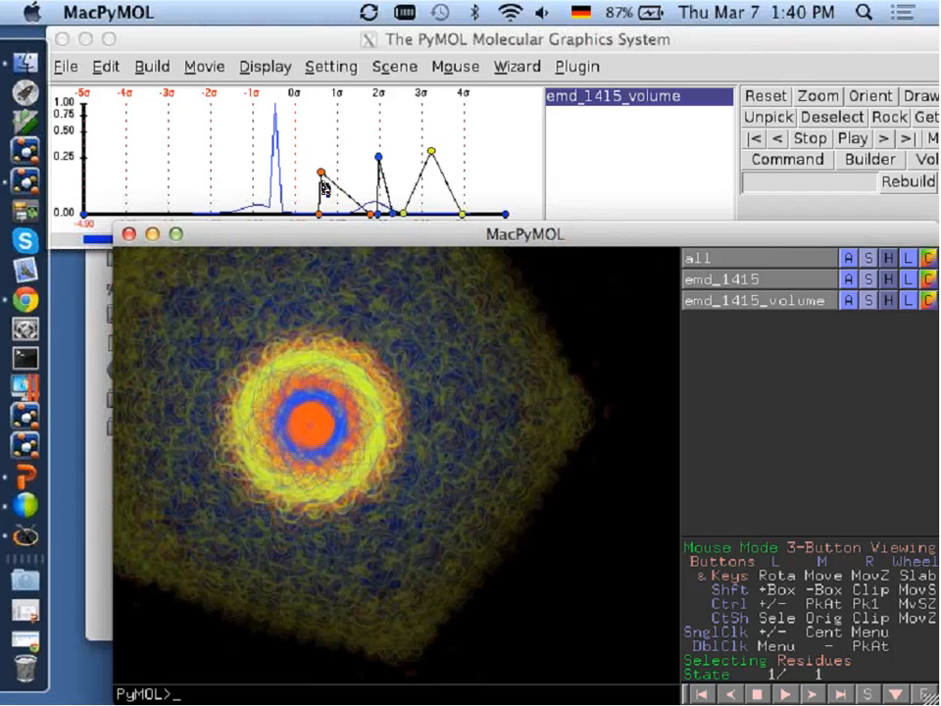
Drop the orange peak's opacity to 0.00 near data value 0.97 and inspect the tail's core up close.
left_click_drag(322, 185, 336, 217)
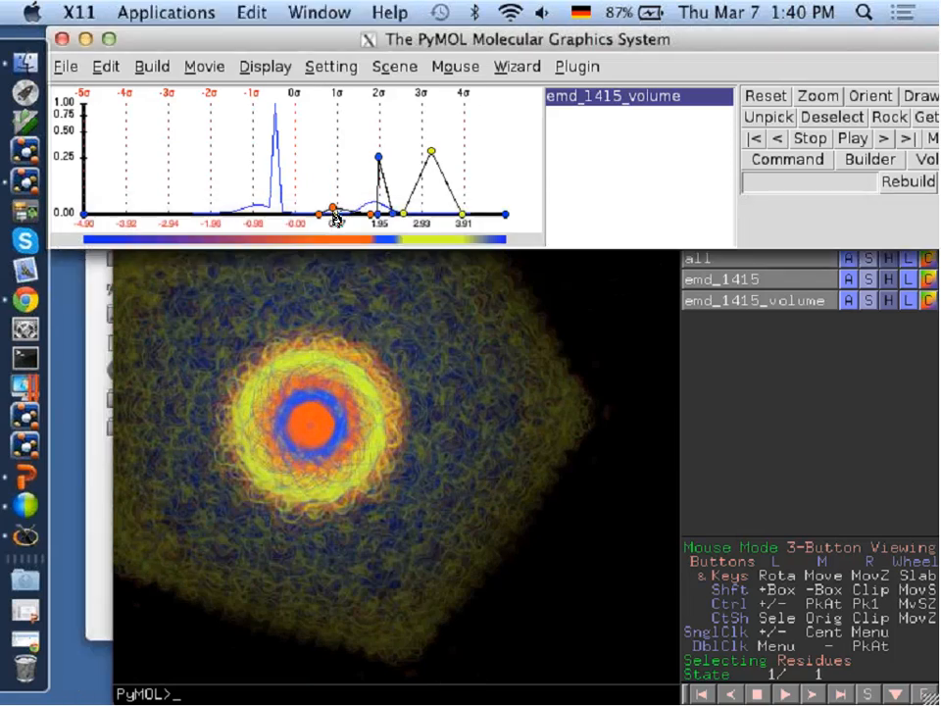
left_click(345, 453)
scroll(346, 440, "up", 5)
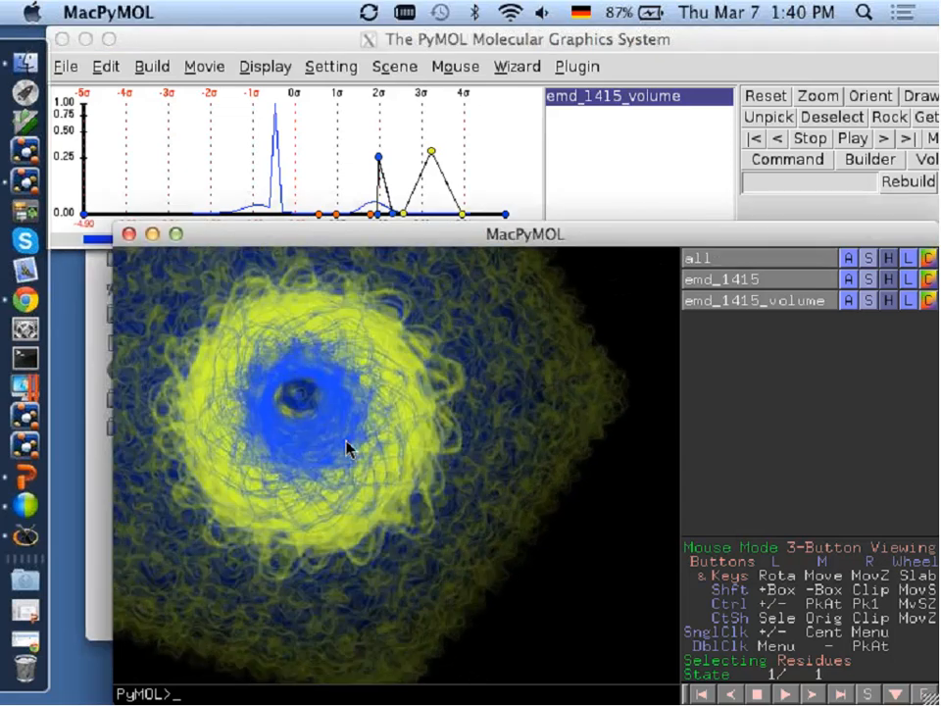
mouse_move(383, 448)
left_mouse_down()
mouse_move(378, 459)
mouse_move(394, 453)
left_mouse_up()
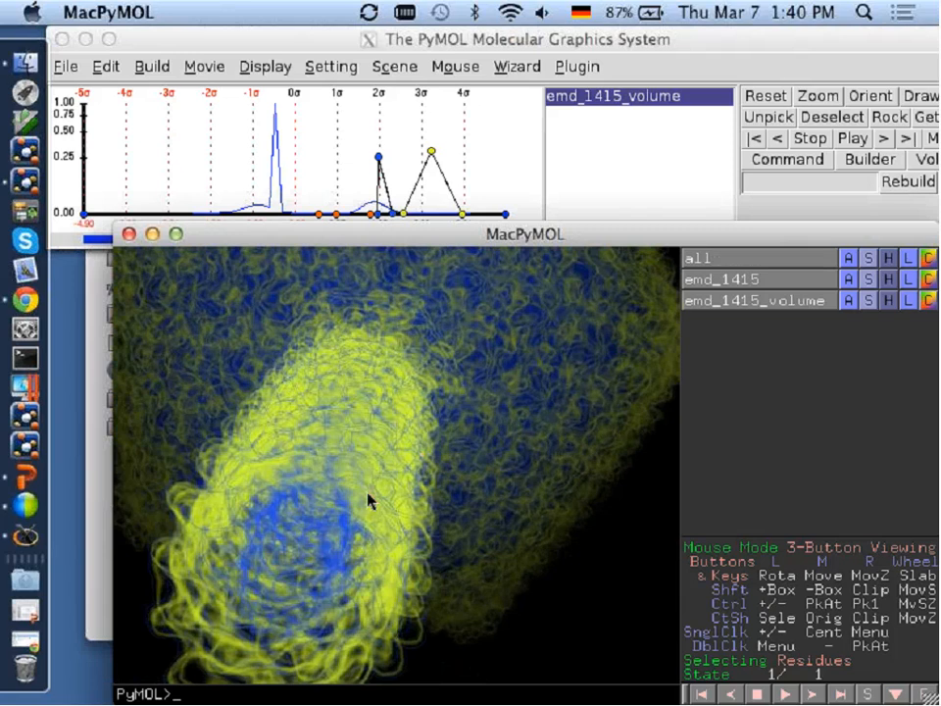
left_click_drag(369, 500, 374, 482)
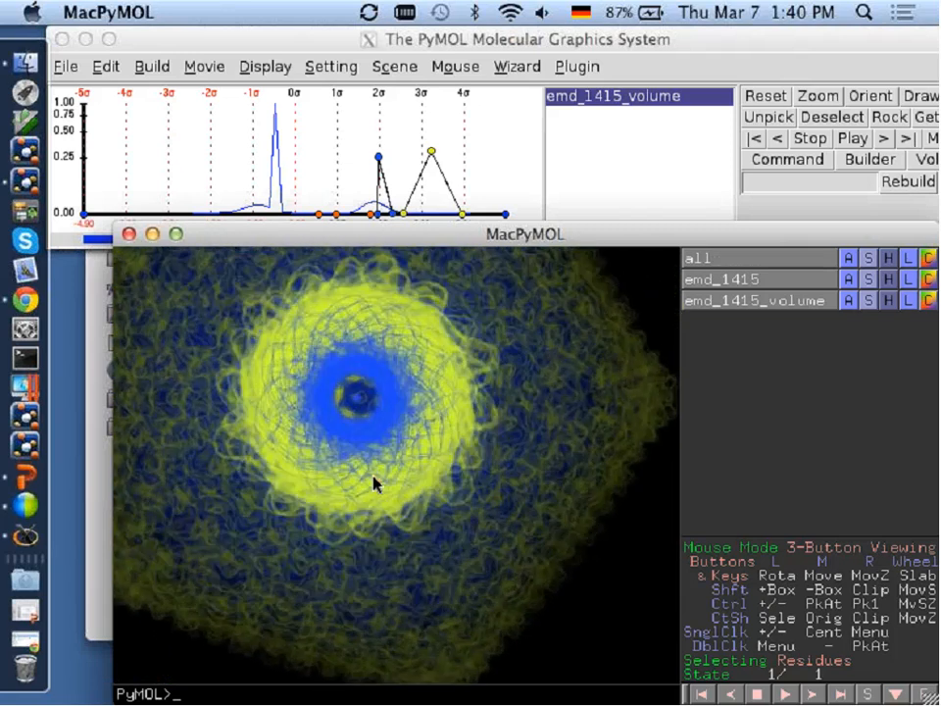
Set the orange peak to a low opacity at data value about 0.85 and shift the blue peak's lower base to about 1.8.
left_click(339, 213)
left_click(345, 298)
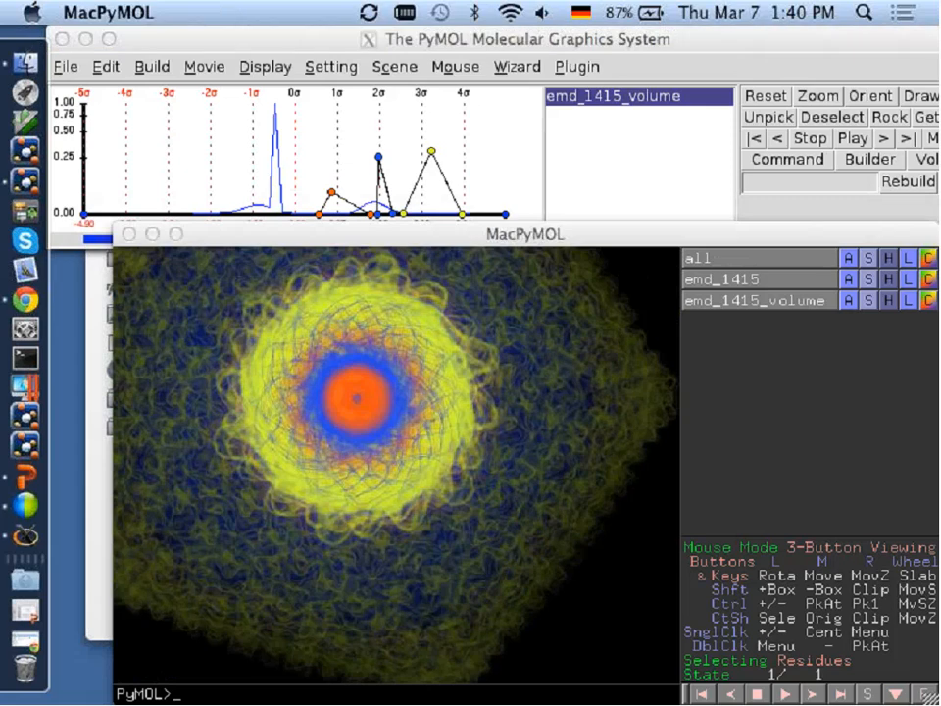
left_click_drag(356, 398, 350, 283)
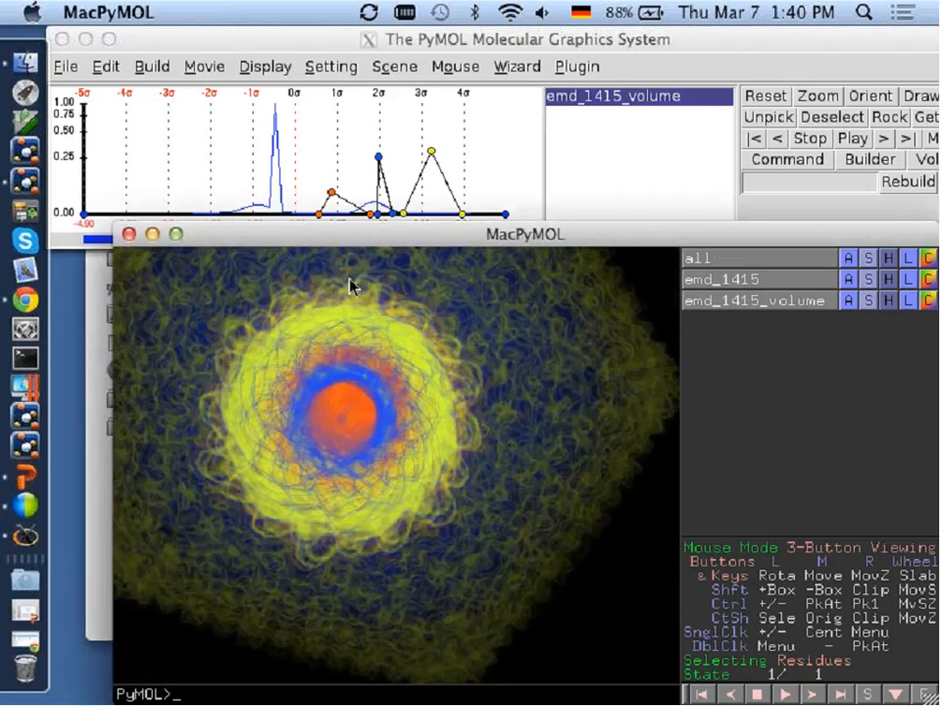
left_click(374, 217)
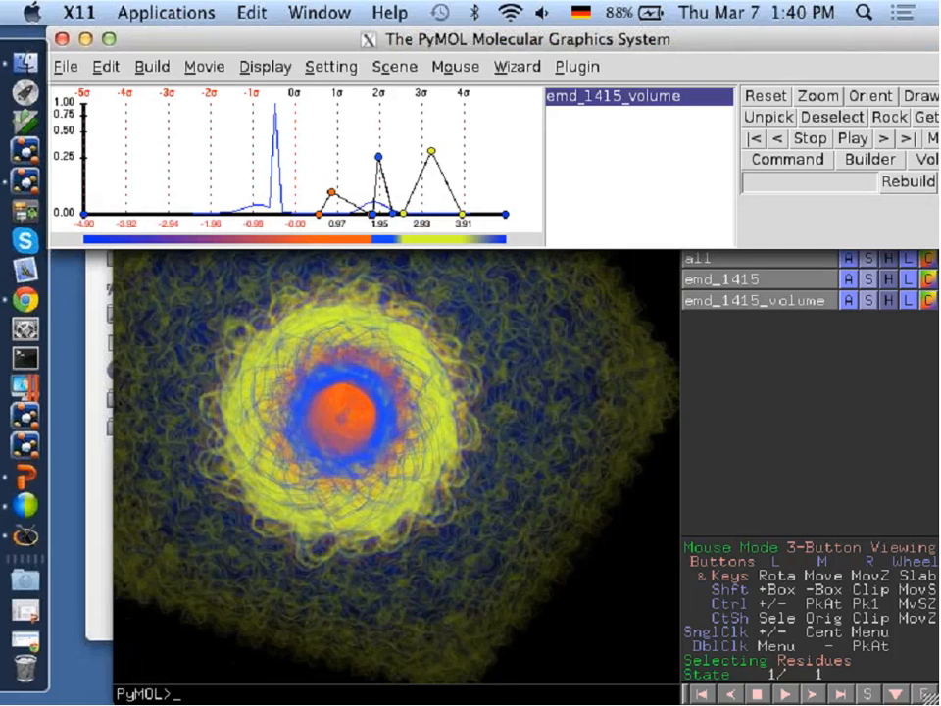
Fetch the protein structure 1akeA into the session after viewing the tail's side up close.
left_click(355, 362)
left_click_drag(358, 343, 388, 568)
right_click_drag(389, 431, 394, 529)
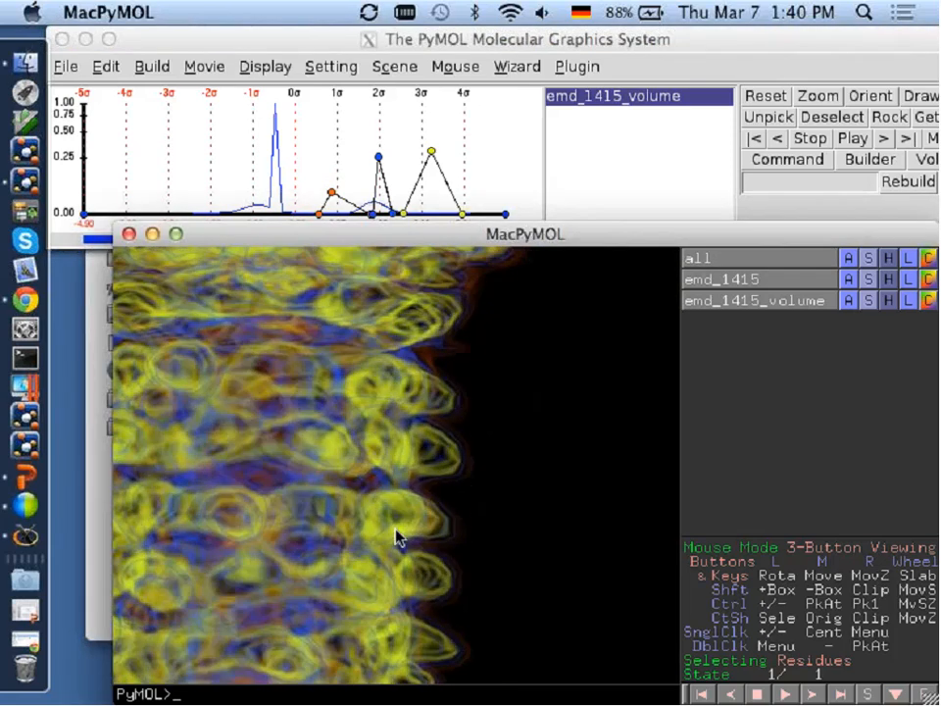
left_click_drag(395, 529, 403, 522)
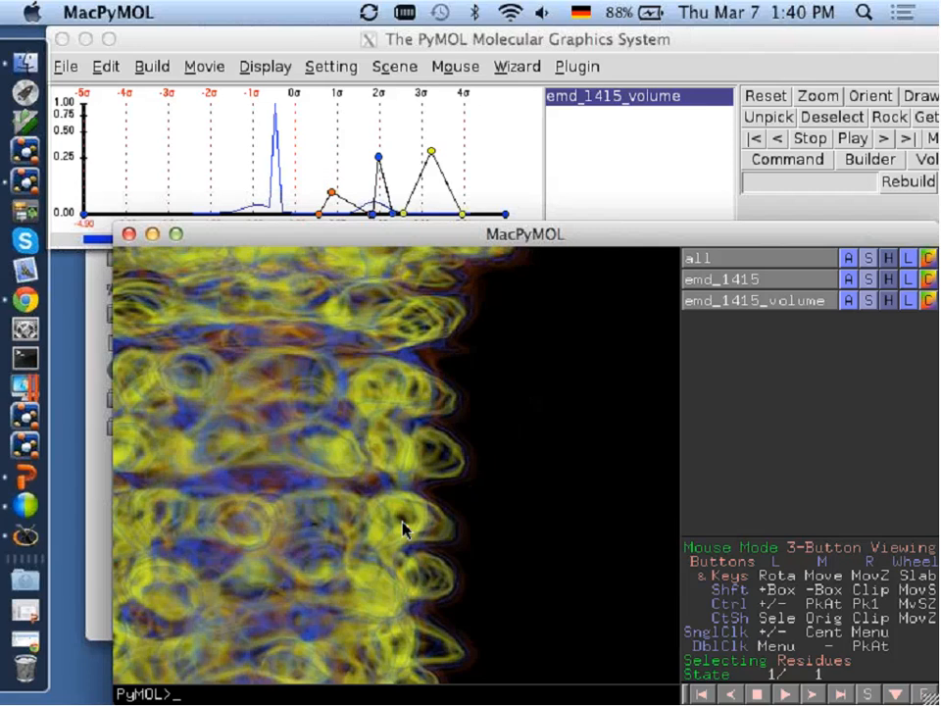
left_click(195, 37)
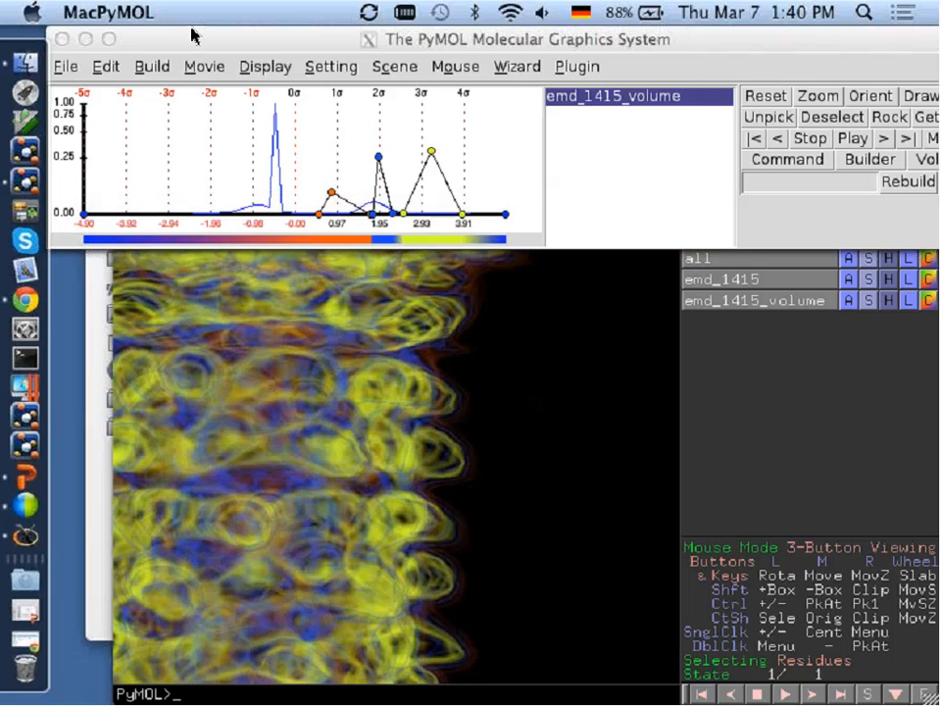
left_click(678, 332)
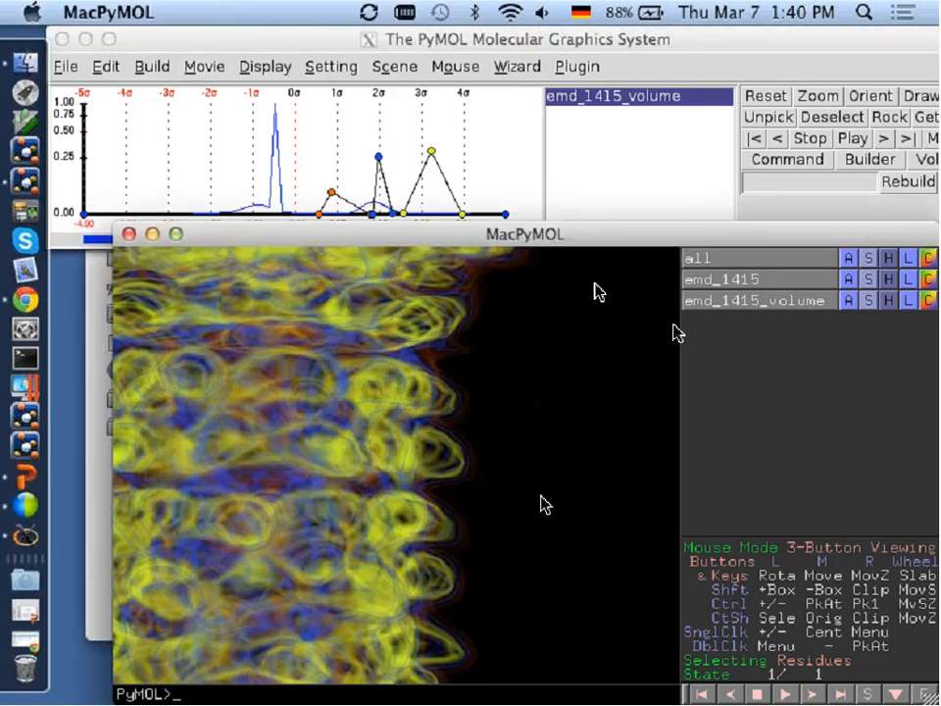
type("fe")
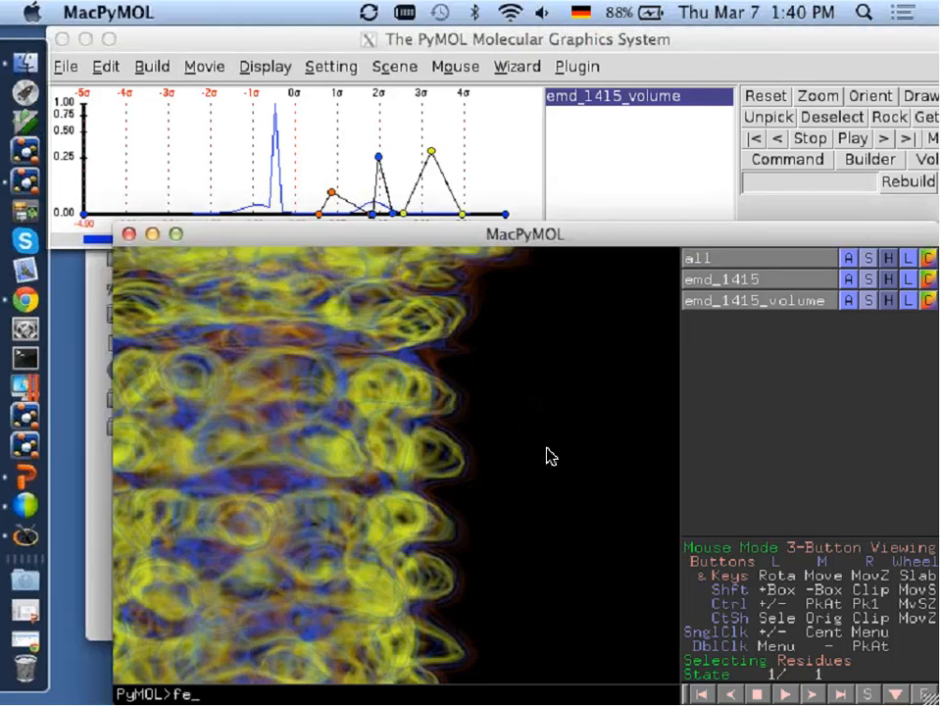
type("ettch 1akeA")
key("Return")
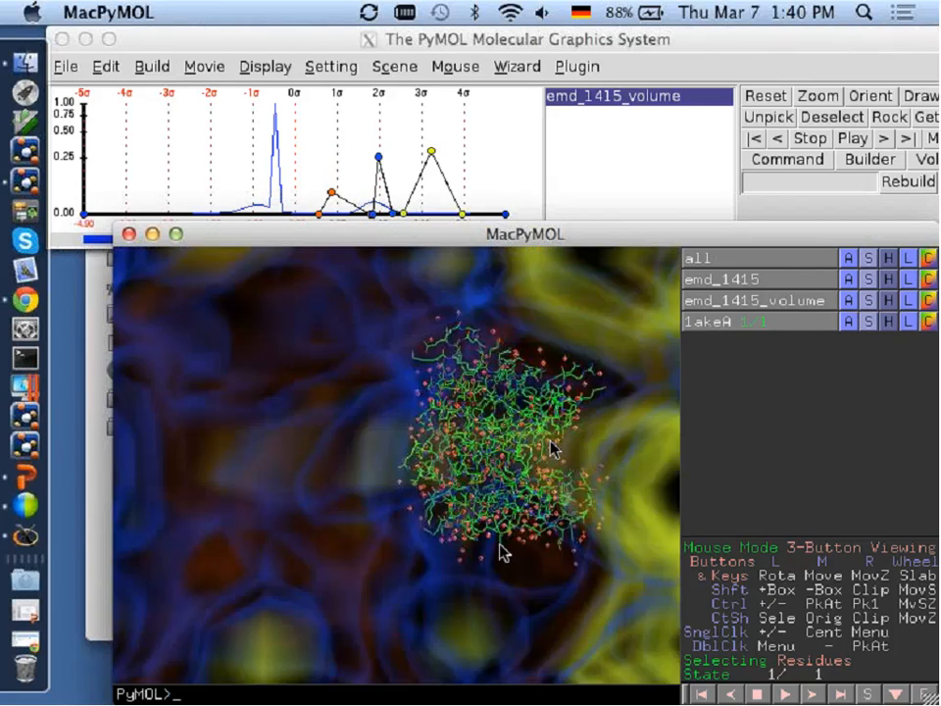
Compare the size of 1akeA with the surrounding tail density, up to a view of the entire phage.
left_click_drag(550, 448, 470, 404)
right_click_drag(468, 396, 532, 529)
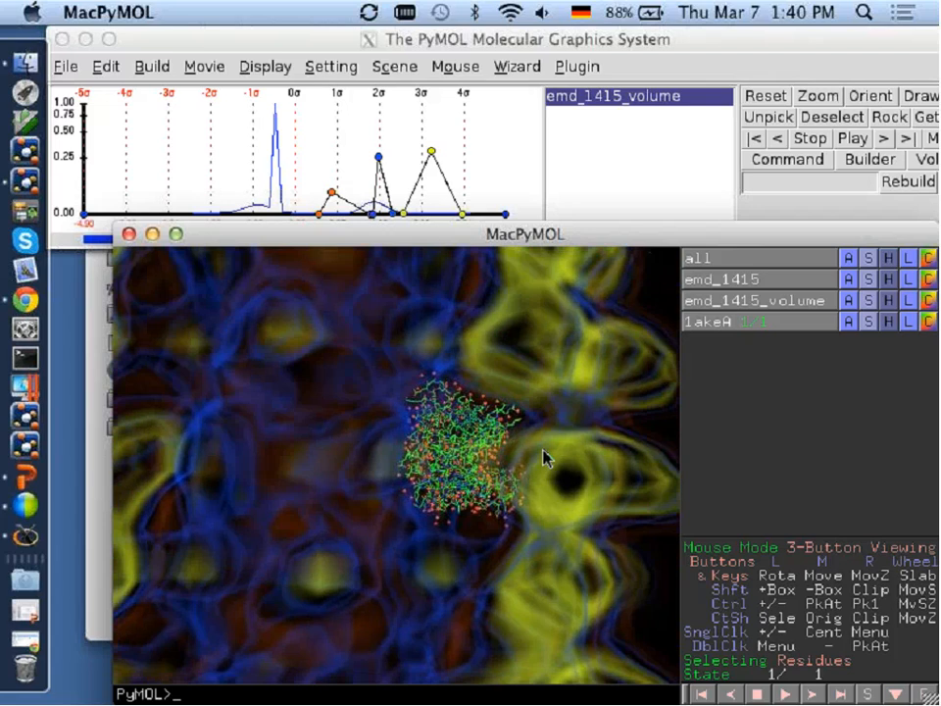
left_click_drag(604, 479, 579, 404)
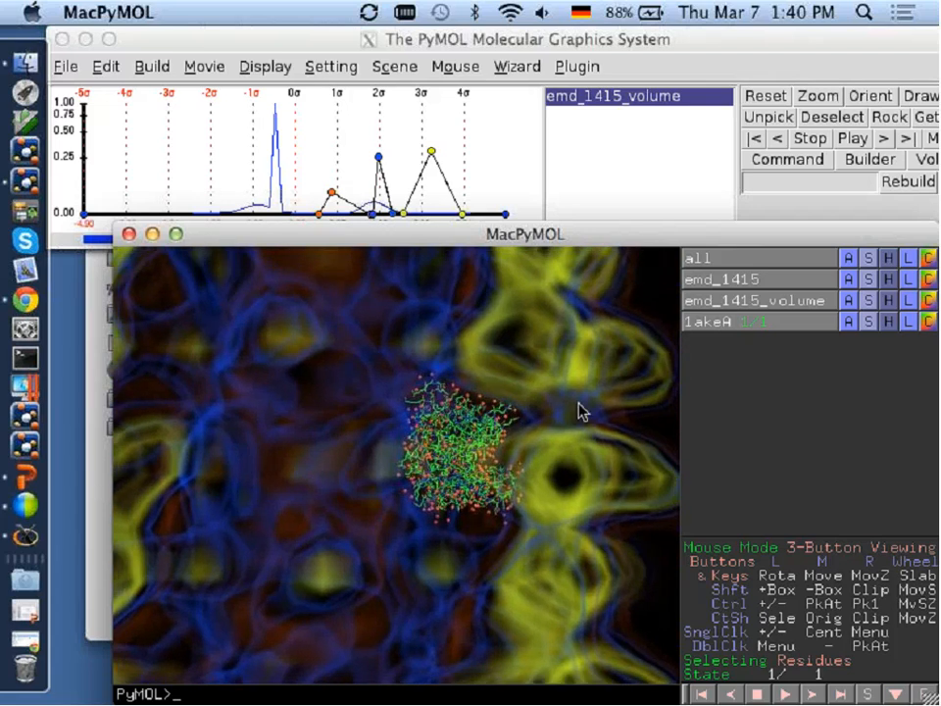
right_click_drag(560, 600, 555, 375)
right_click_drag(505, 607, 523, 416)
right_click_drag(491, 540, 500, 372)
left_click_drag(456, 411, 449, 497)
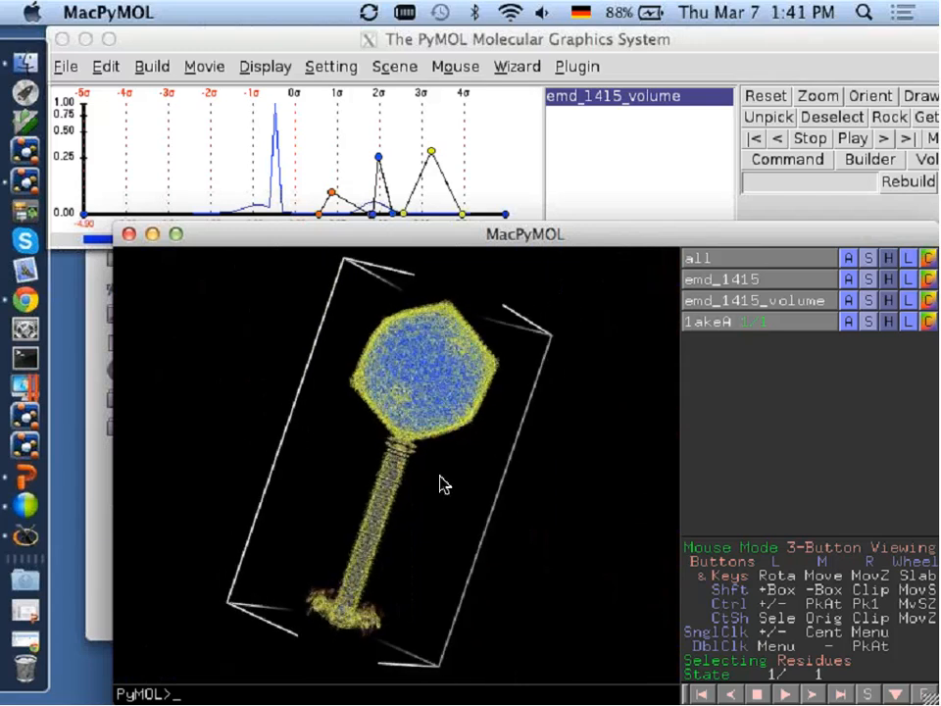
Delete all objects and restart MacPyMOL with an empty session.
type("delete all")
key("Return")
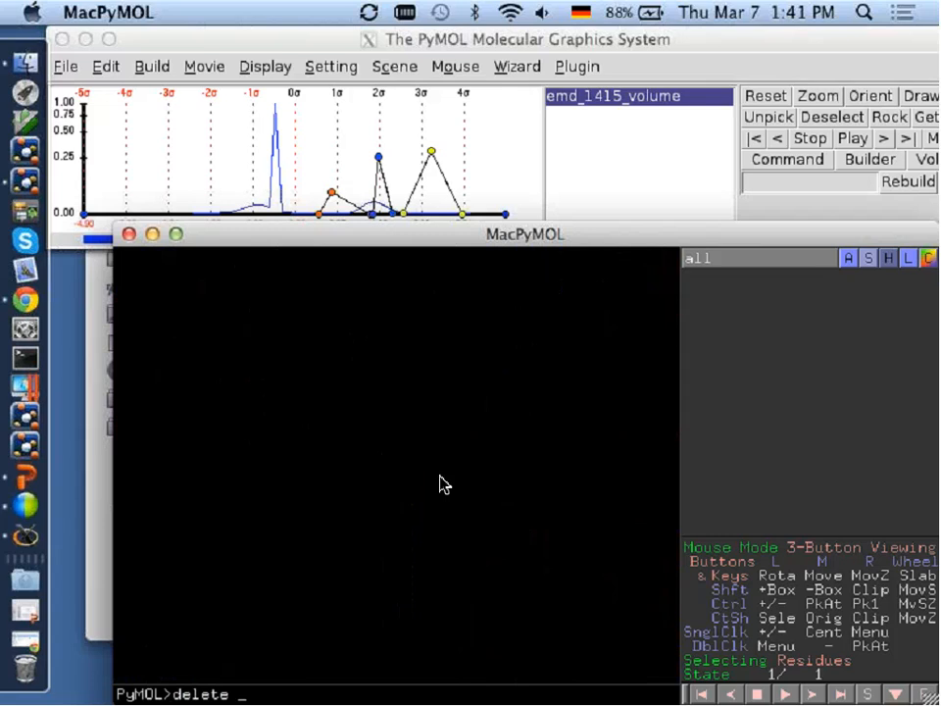
left_click(129, 235)
left_click(24, 180)
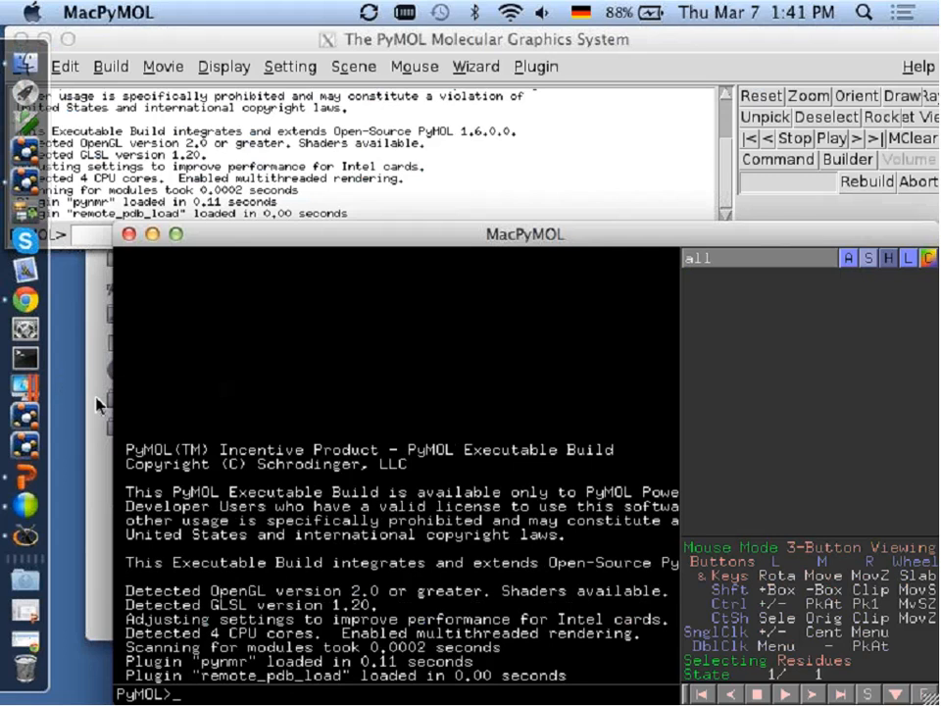
Load the session file 1yi5.pse from the Finder folder into the empty PyMOL window.
left_click(98, 404)
left_click_drag(384, 143, 775, 164)
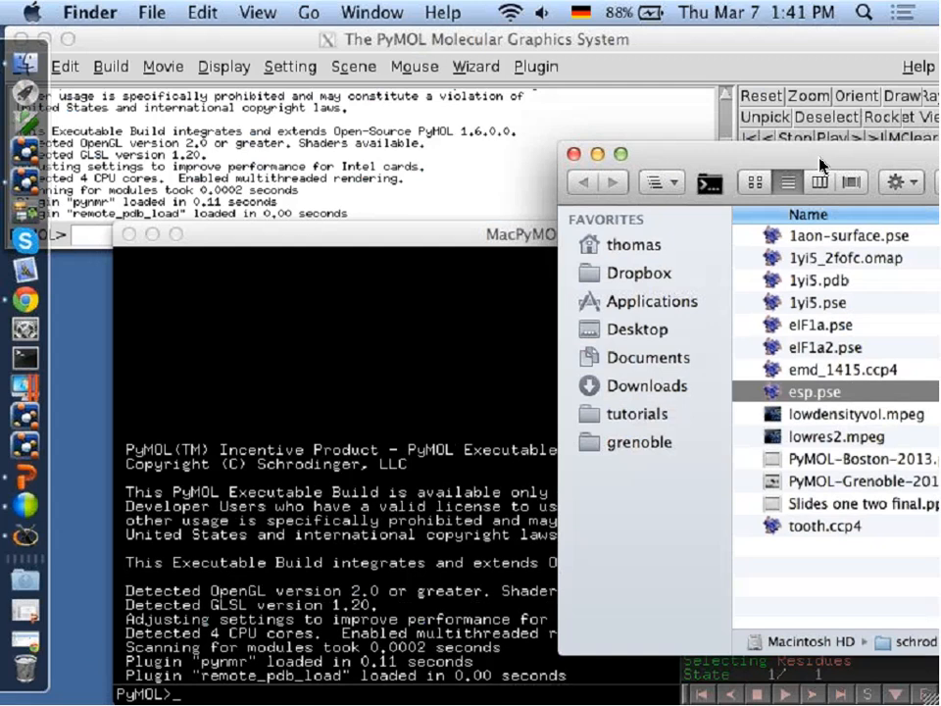
left_click_drag(819, 166, 765, 162)
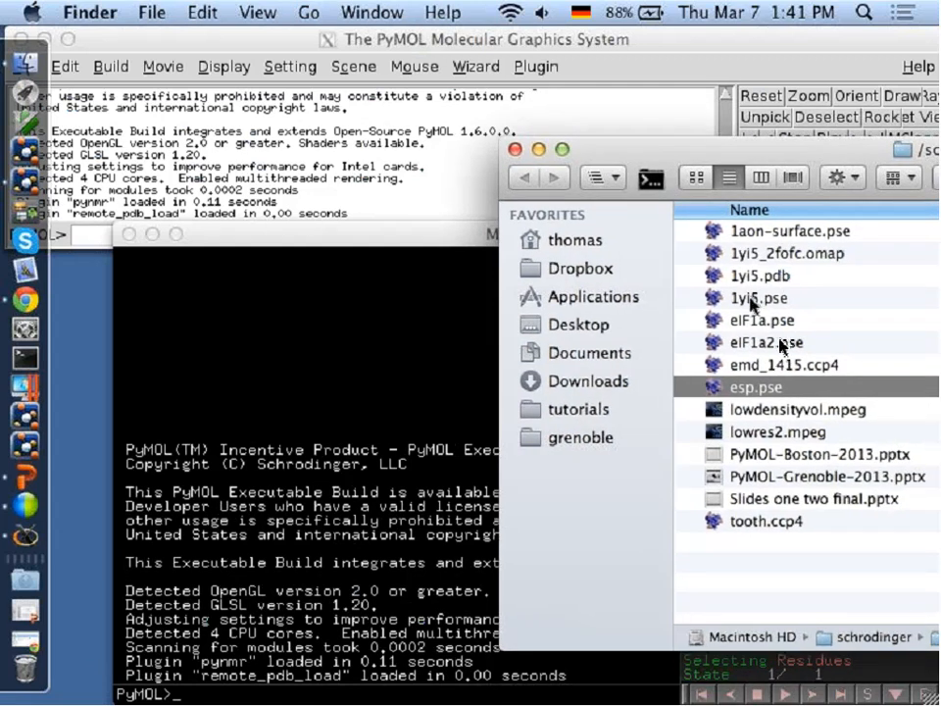
left_click_drag(753, 303, 322, 351)
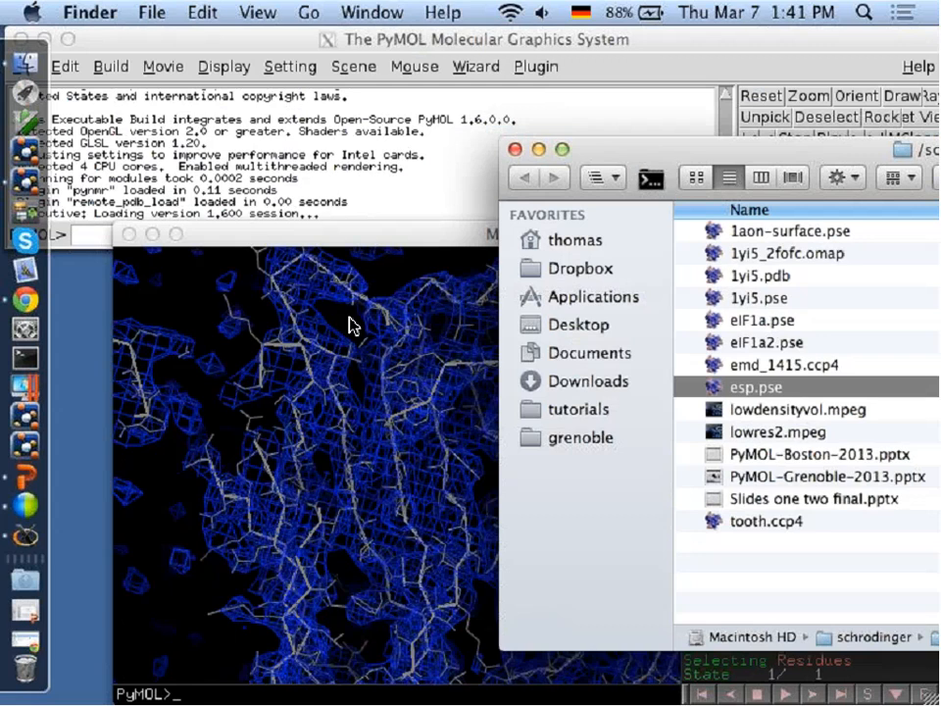
right_click_drag(388, 379, 394, 467)
left_click(383, 466)
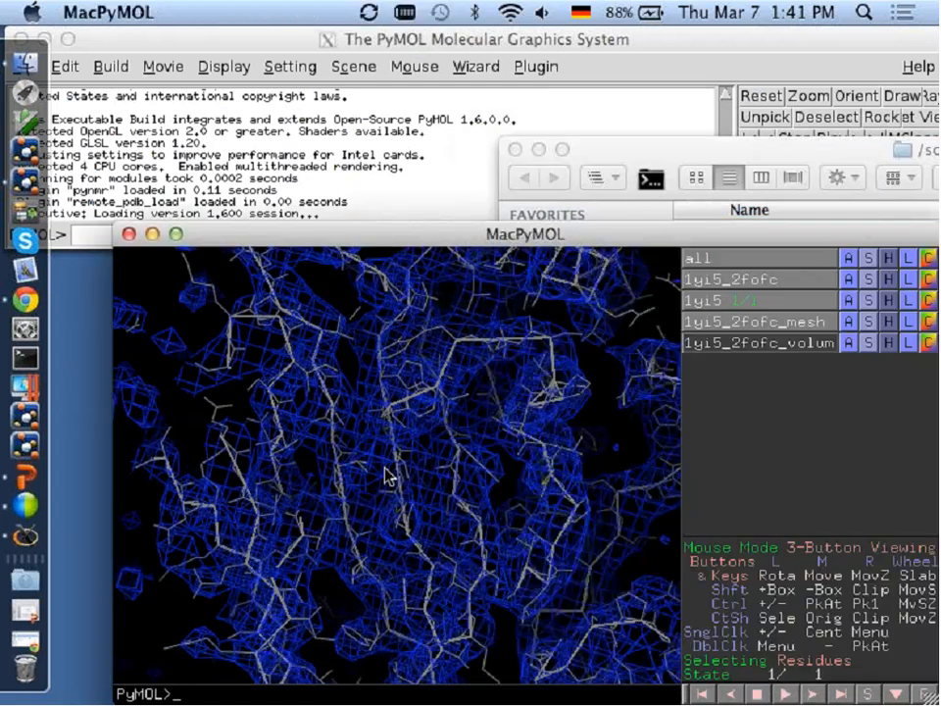
Enable the 1yi5_2fofc volume, toggle the mesh off and on again, and compare the two representations up close.
left_click_drag(415, 457, 431, 476)
scroll(432, 475, "up", 2)
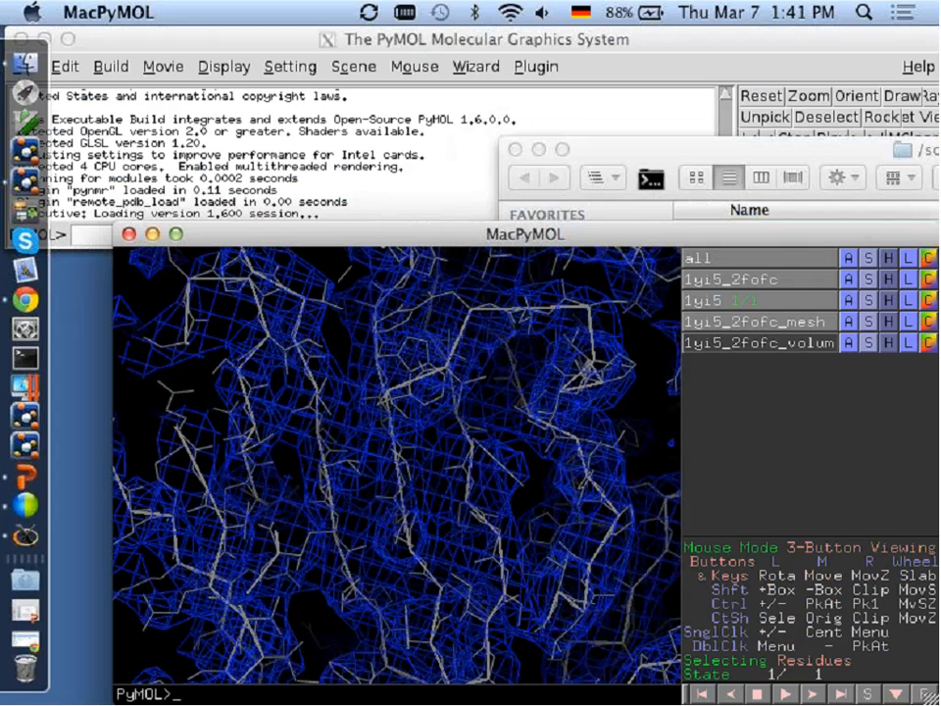
left_click(784, 342)
left_click(781, 322)
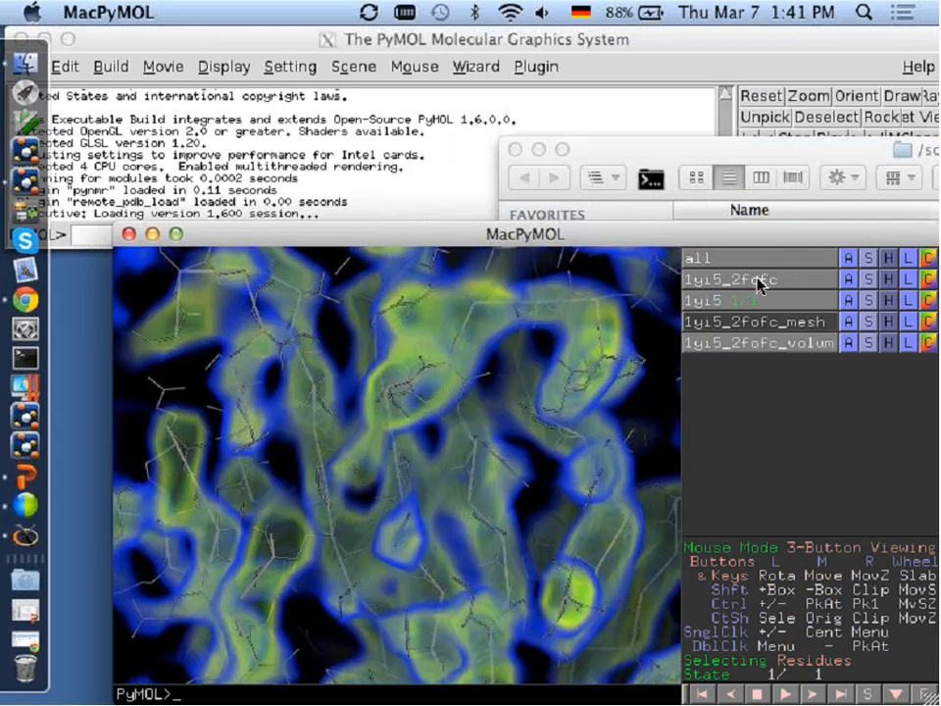
left_click(724, 324)
left_click_drag(542, 395, 412, 399)
Open the volume color ramp editor for 1yi5_2fofc_volume and move its window clear of the Dock.
left_click(74, 235)
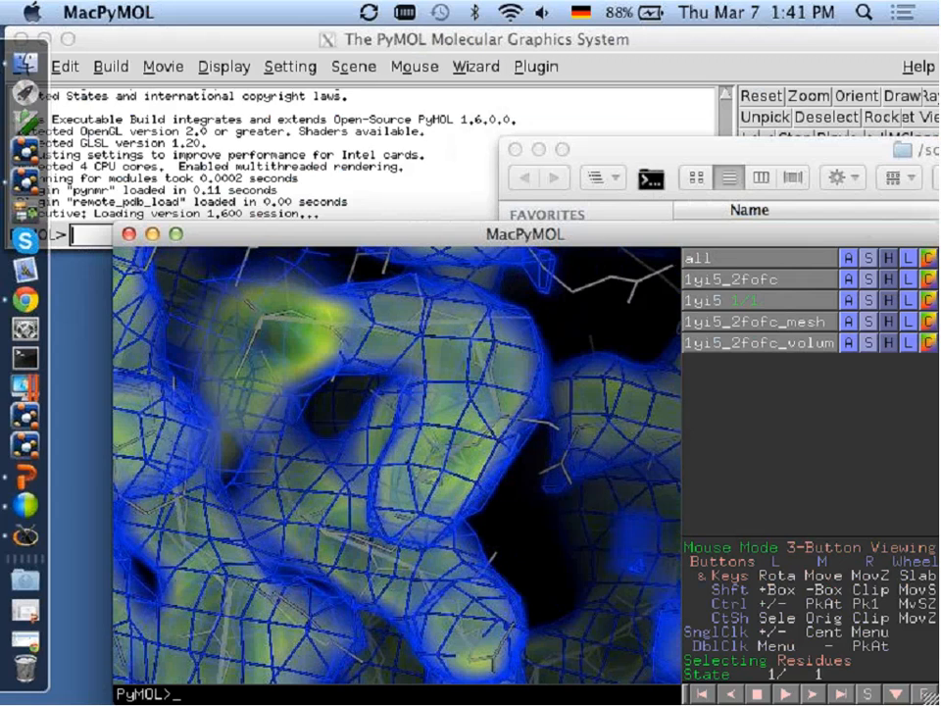
left_click(189, 30)
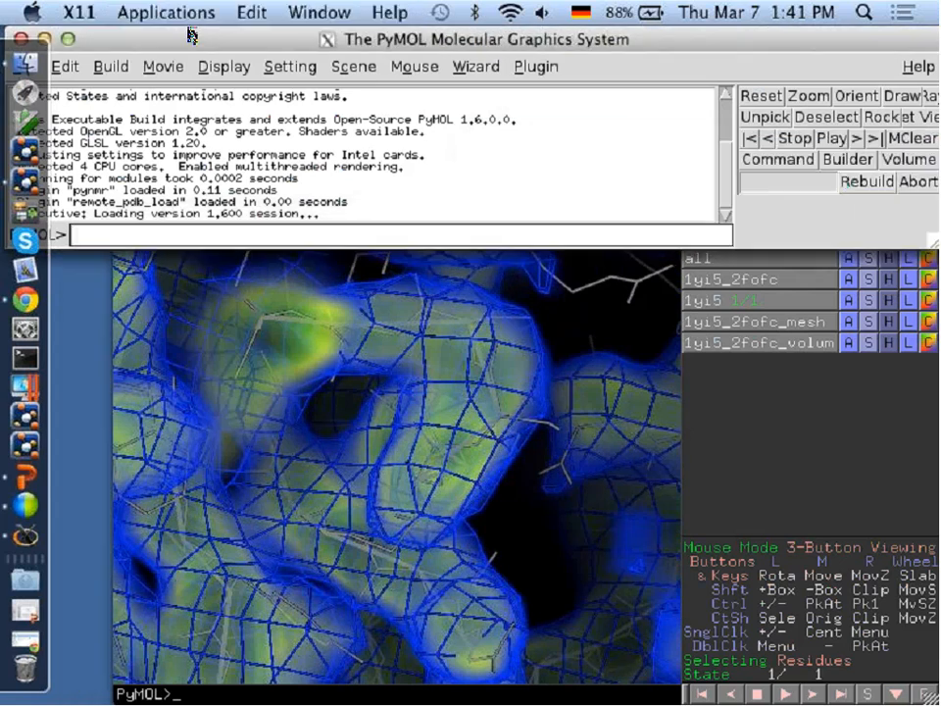
left_click(907, 158)
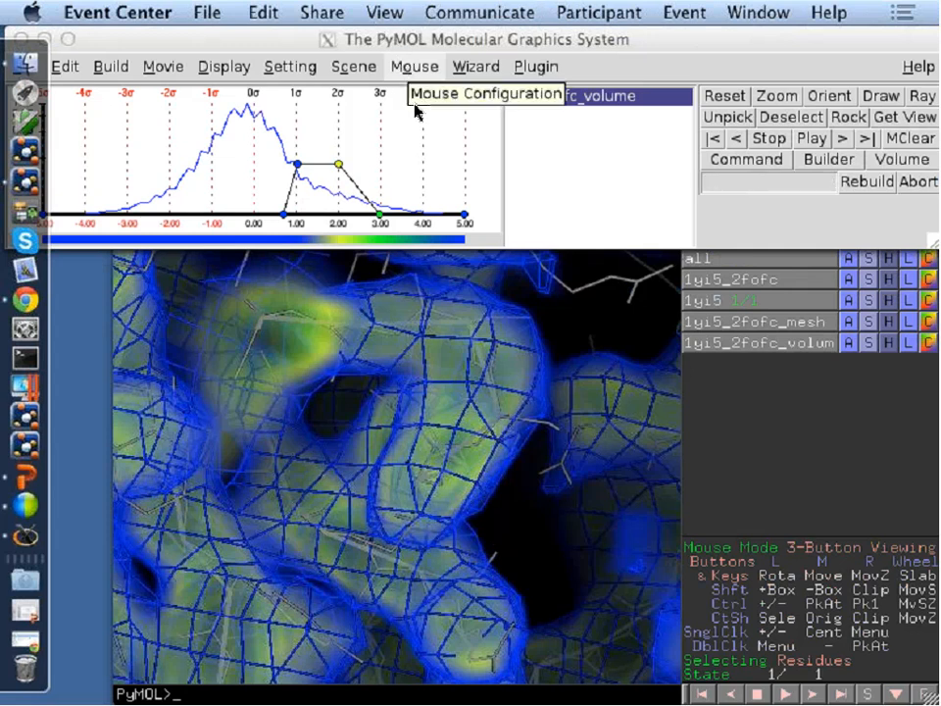
left_click(588, 165)
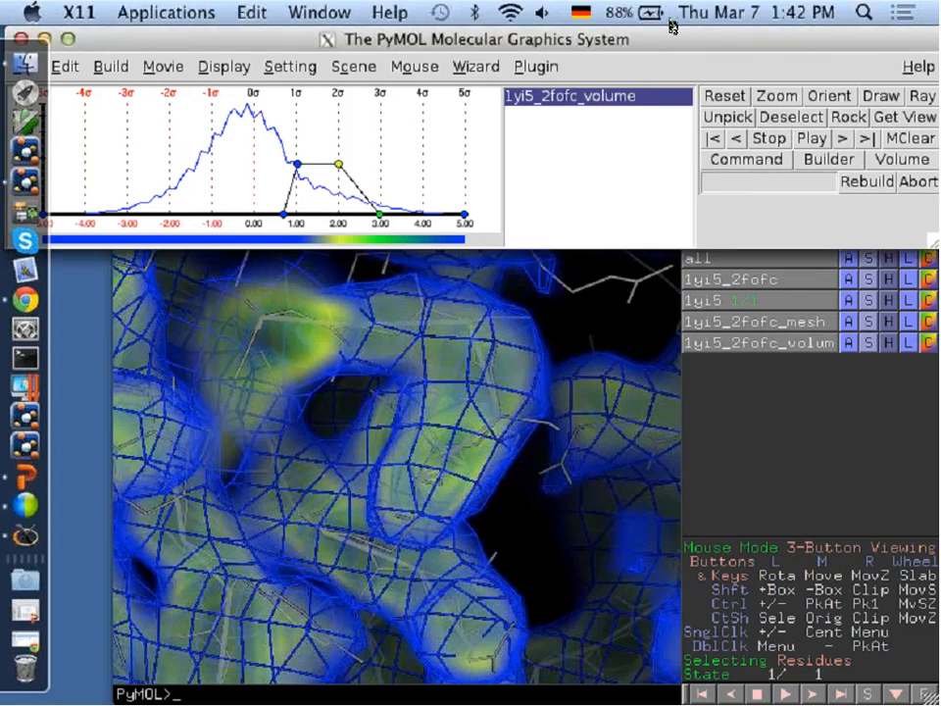
left_click_drag(670, 41, 704, 41)
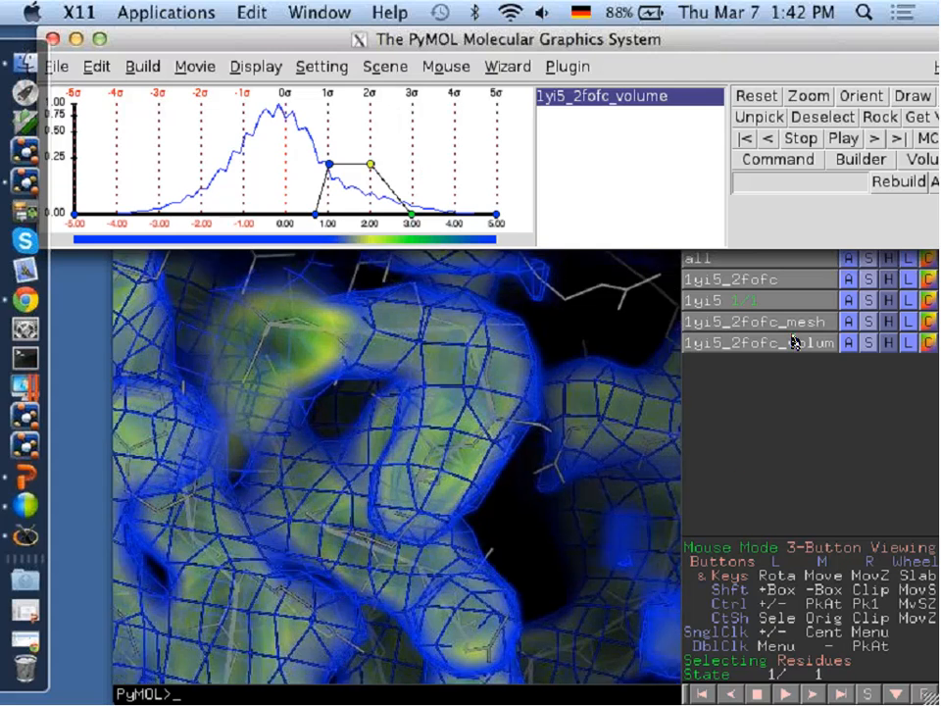
Hide the 1yi5_2fofc mesh and inspect the volume around the protein from close-up out to the map boundary.
left_click(760, 327)
left_click_drag(430, 520, 441, 487)
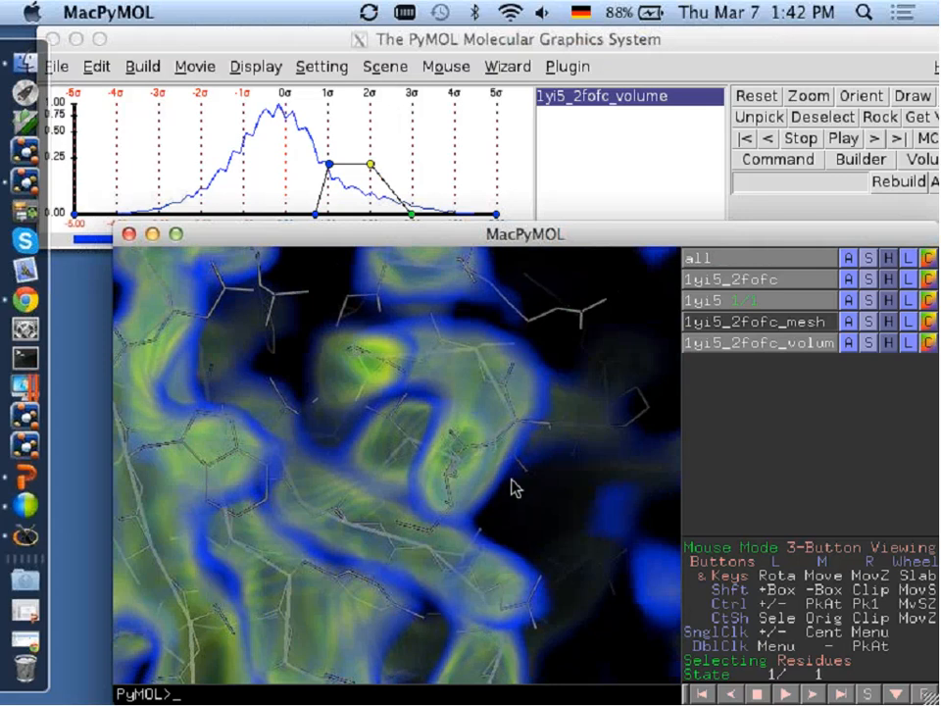
left_click_drag(513, 487, 416, 520)
right_click_drag(416, 519, 382, 411)
middle_click_drag(286, 378, 290, 552)
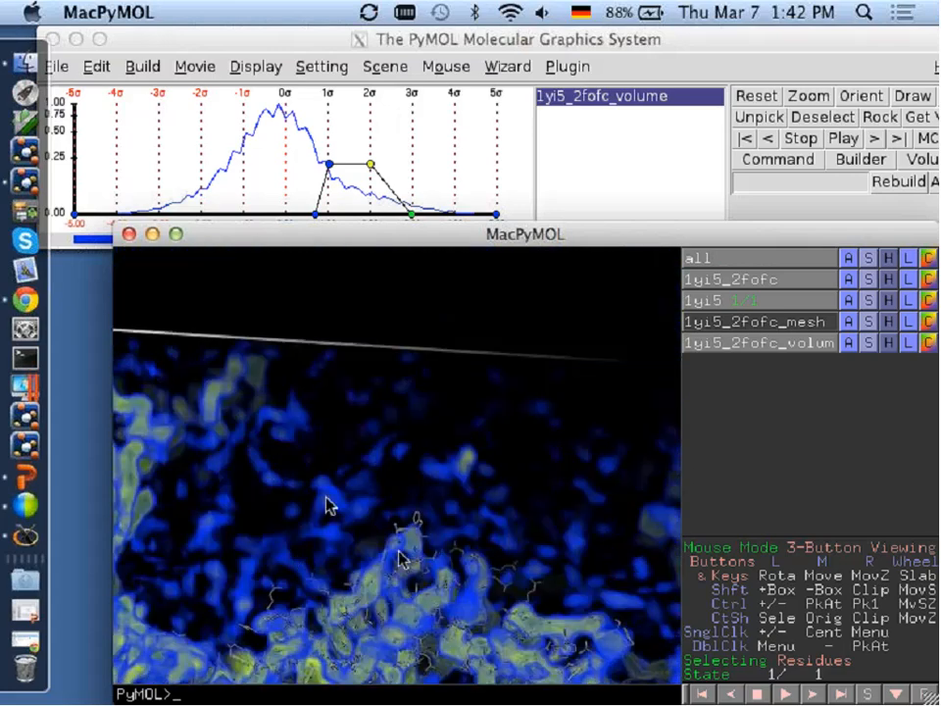
middle_click_drag(397, 550, 371, 419)
right_click_drag(357, 553, 362, 490)
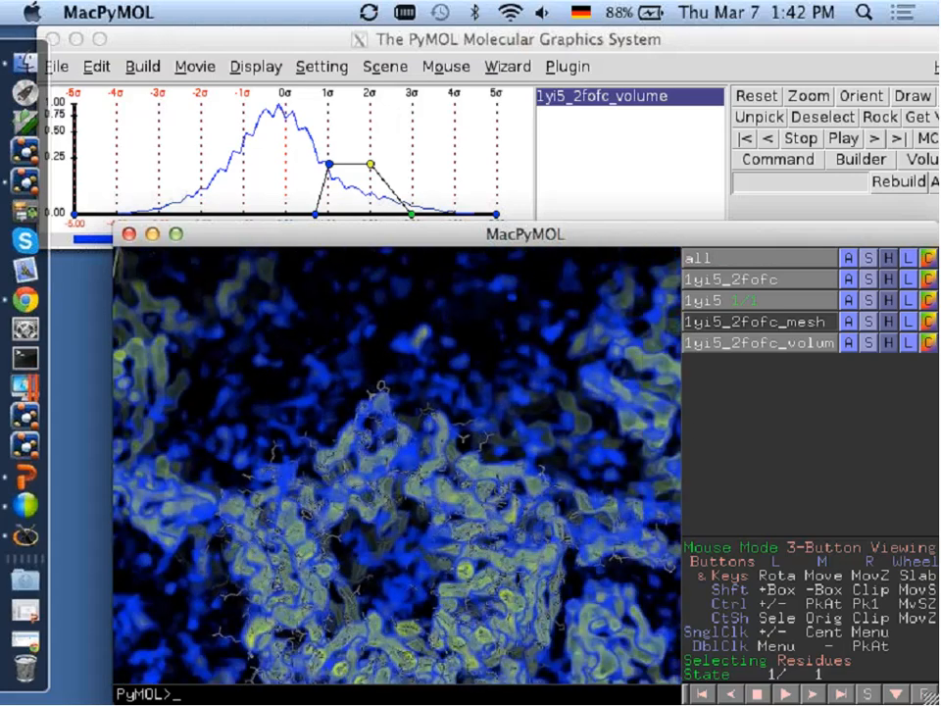
middle_click_drag(388, 568, 390, 483)
right_click_drag(390, 483, 391, 406)
left_click_drag(391, 406, 411, 457)
Restart MacPyMOL and load the density map tooth.ccp4 from the Finder folder.
left_click(128, 234)
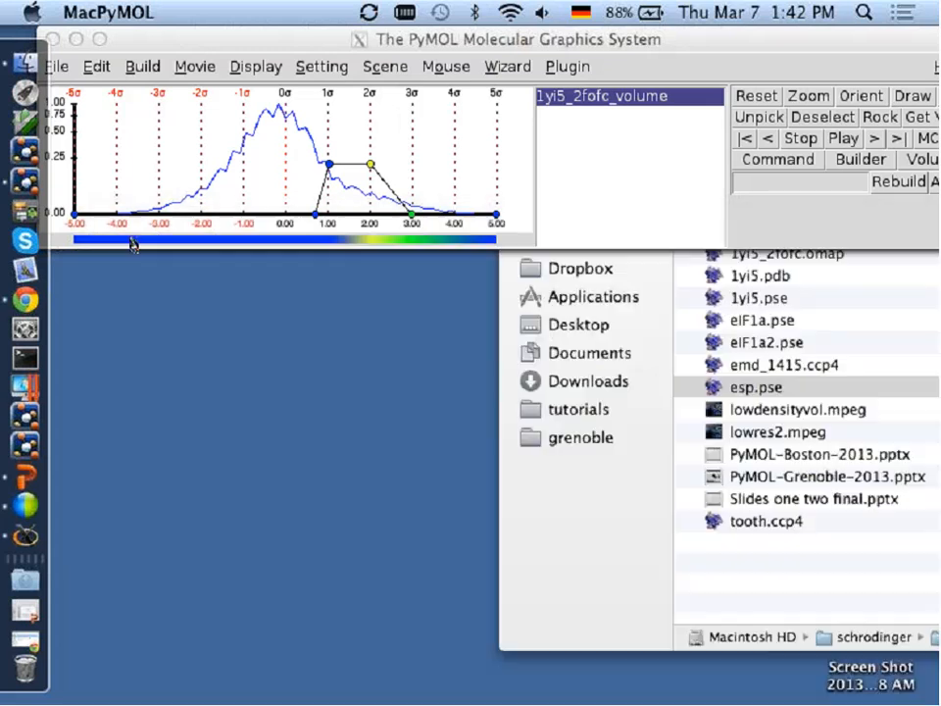
left_click(26, 179)
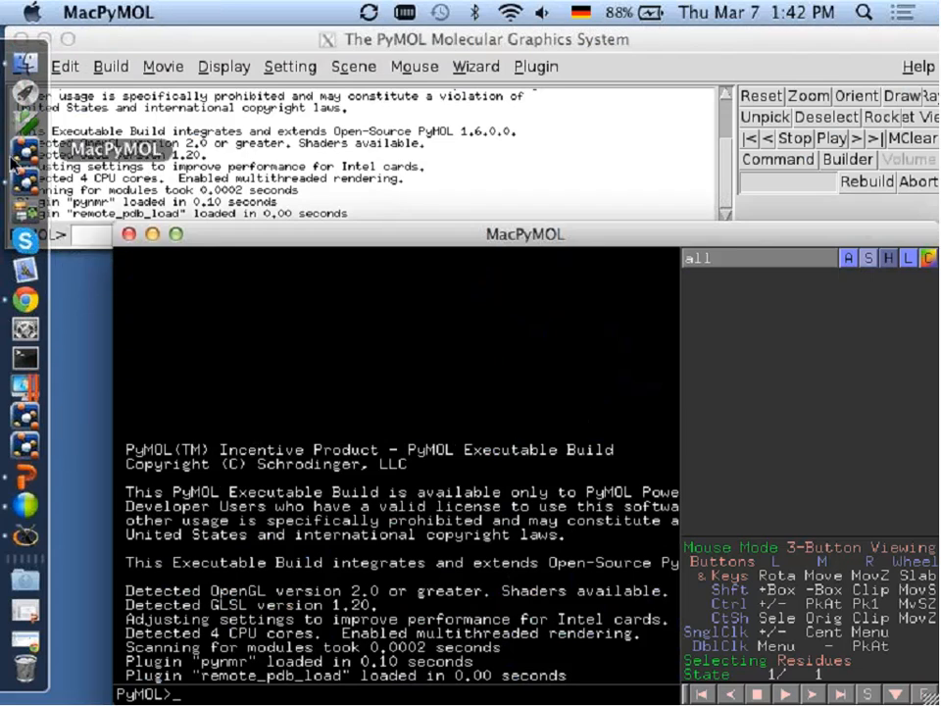
left_click(25, 59)
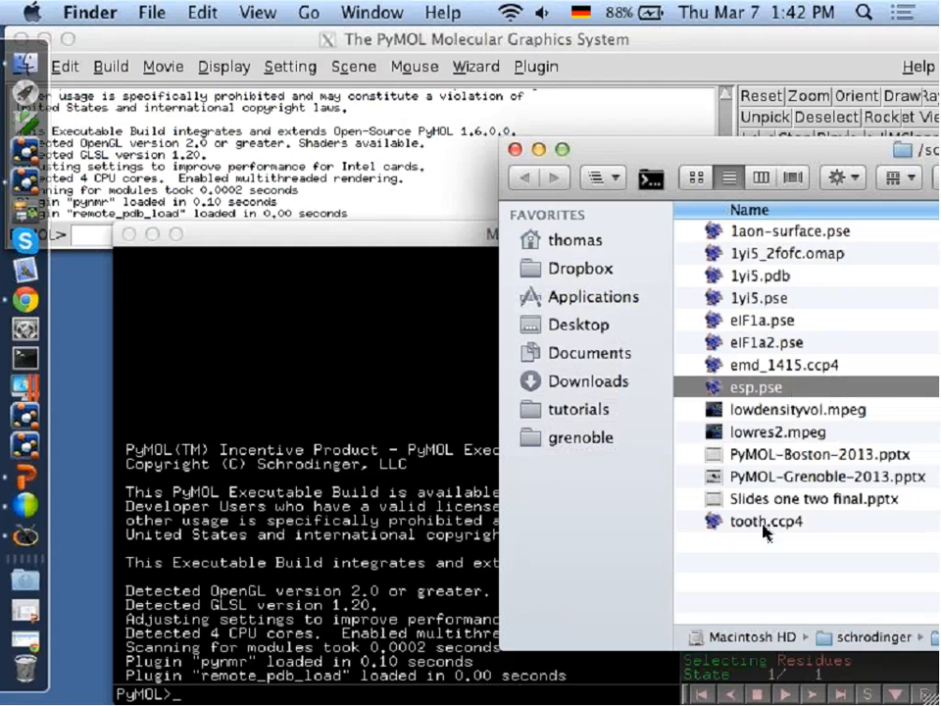
left_click_drag(324, 239, 305, 210)
Create a volume with default settings from the tooth map and turn the tooth upright.
left_click(831, 249)
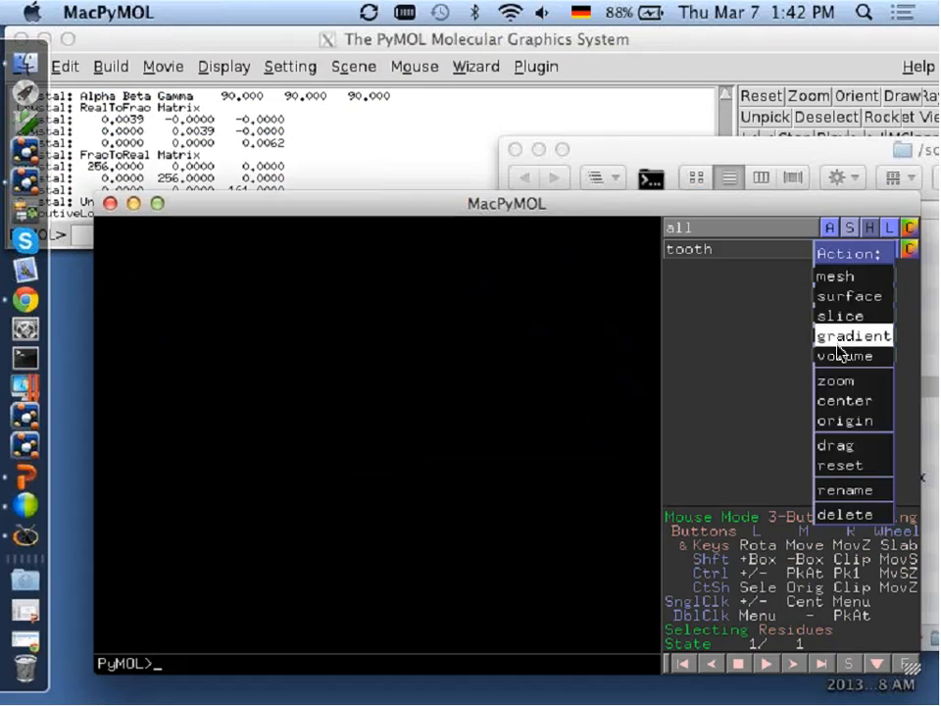
mouse_move(833, 355)
left_click(757, 360)
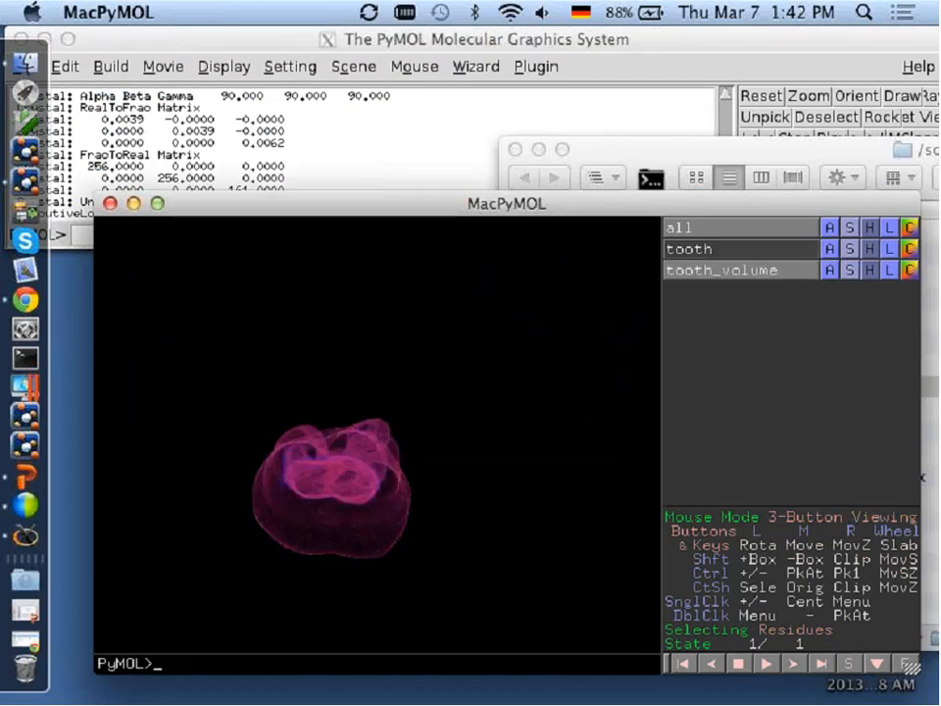
left_click_drag(402, 237, 457, 420)
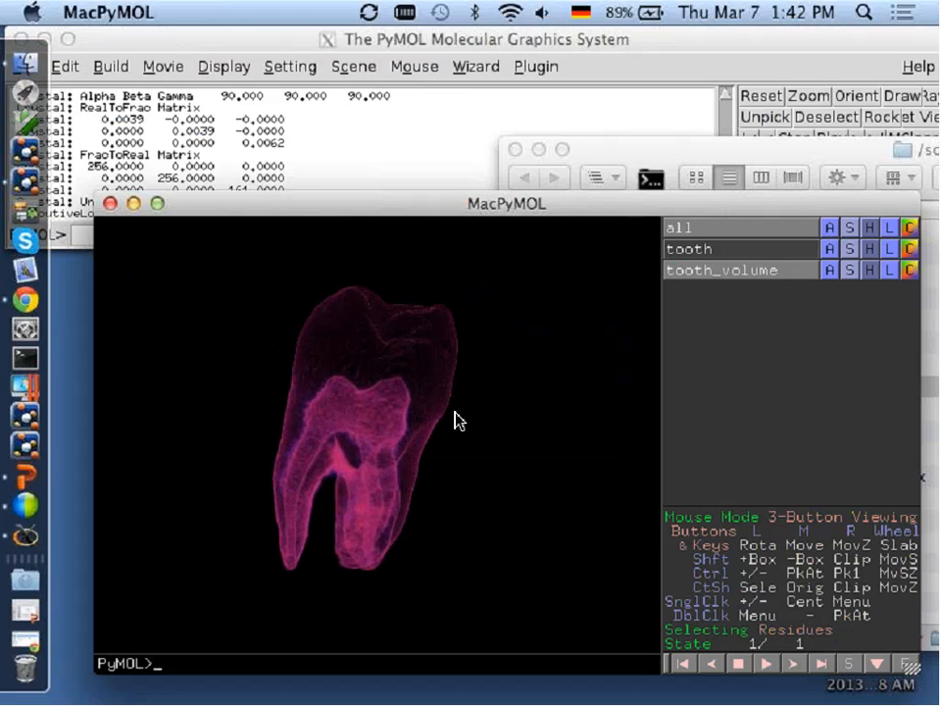
Add a yellow peak at data value about 3.7 to the tooth volume's ramp and extend its upper base to about 4.4.
left_click(302, 44)
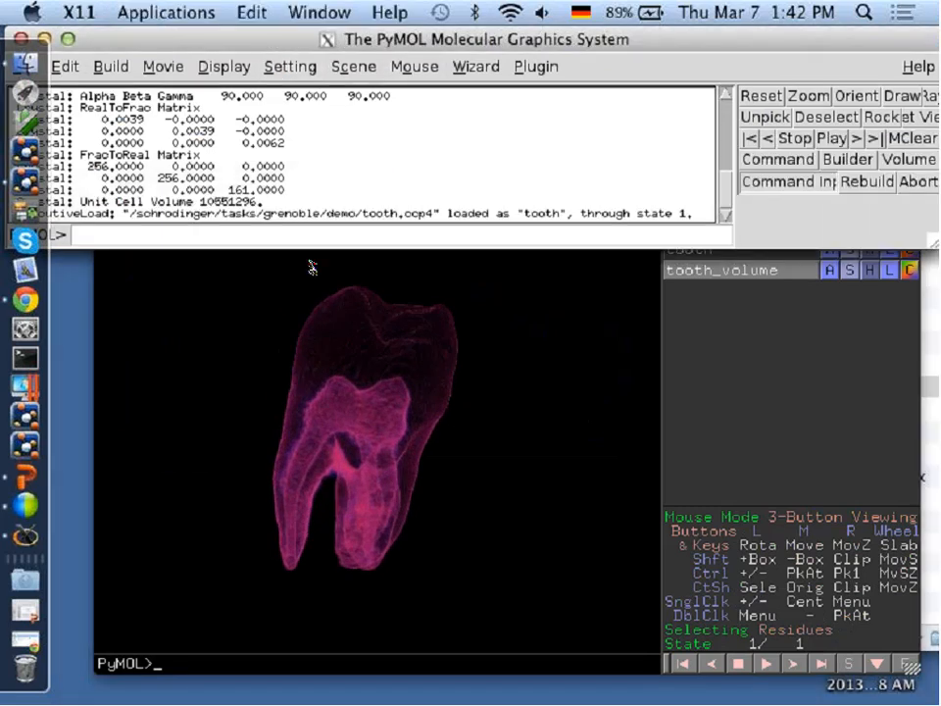
left_click(915, 159)
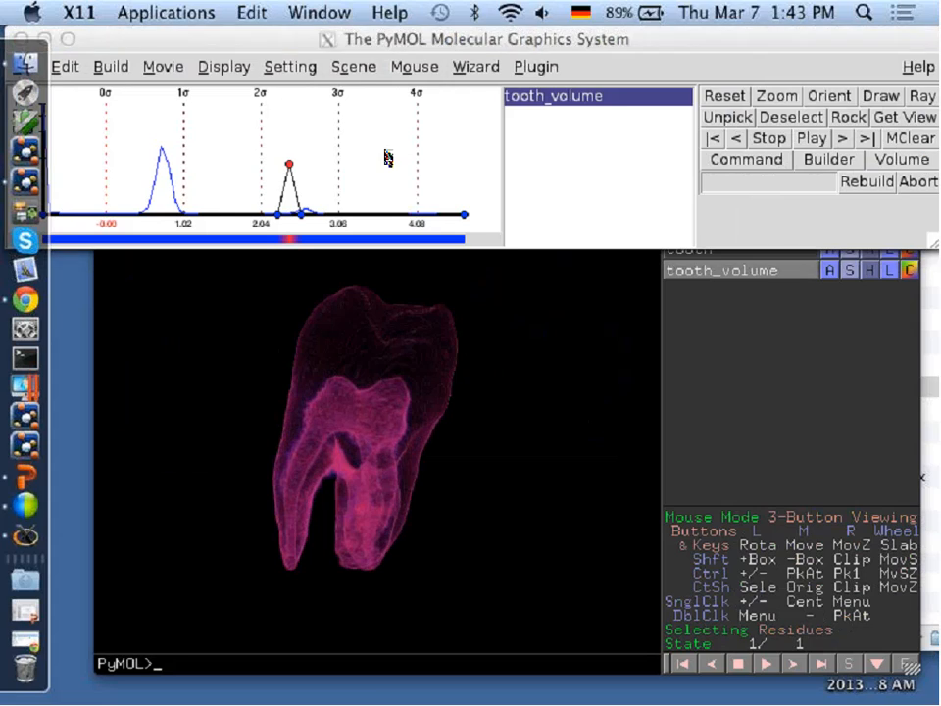
left_click(384, 153)
left_click(466, 248)
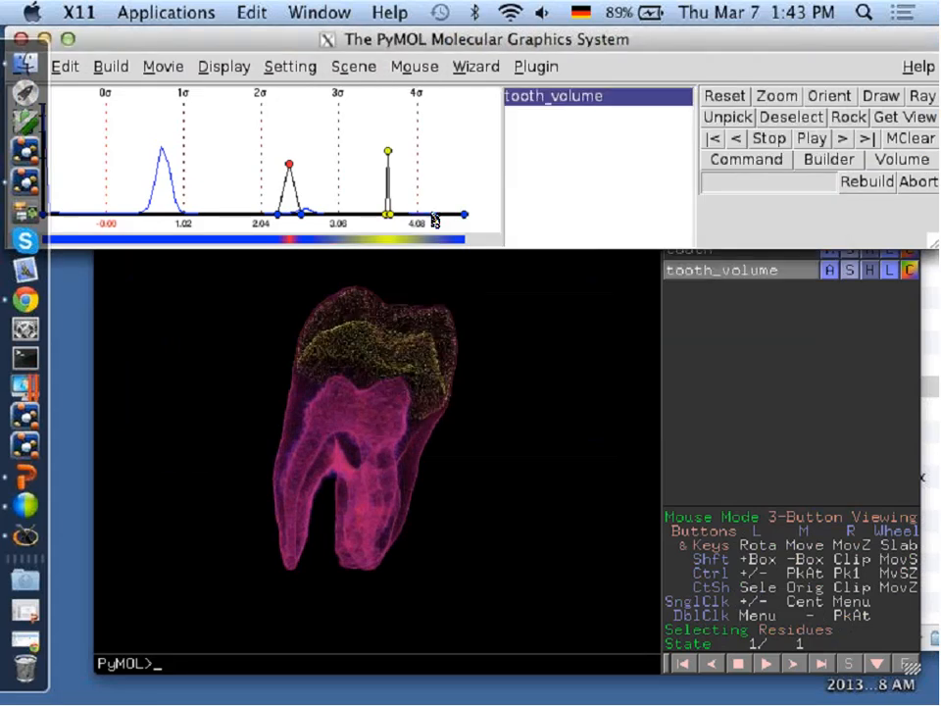
left_click_drag(392, 216, 441, 213)
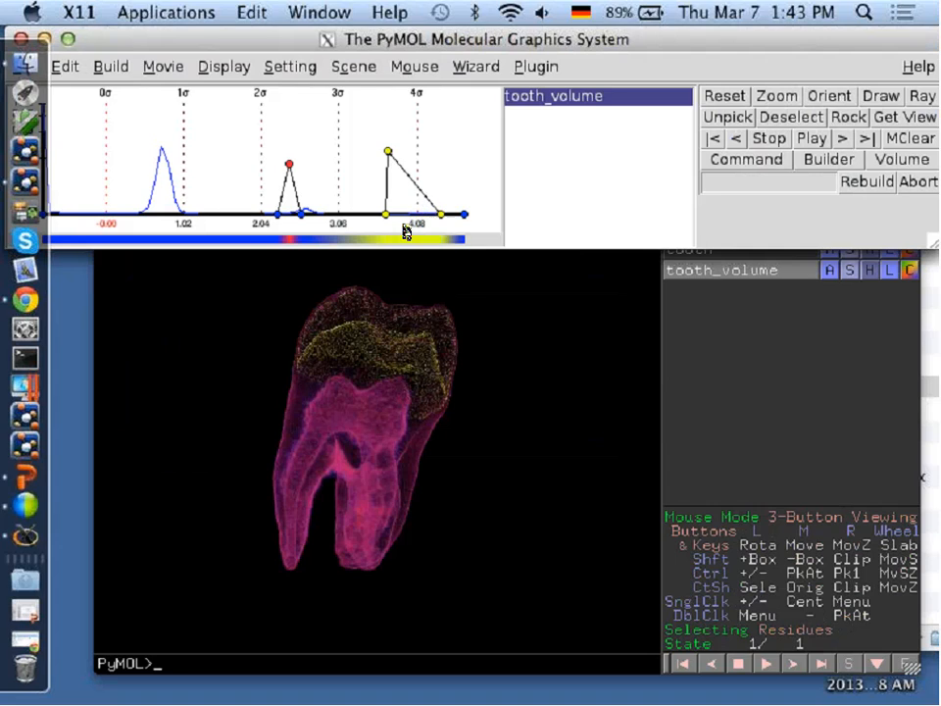
left_click(386, 421)
left_click_drag(386, 421, 369, 462)
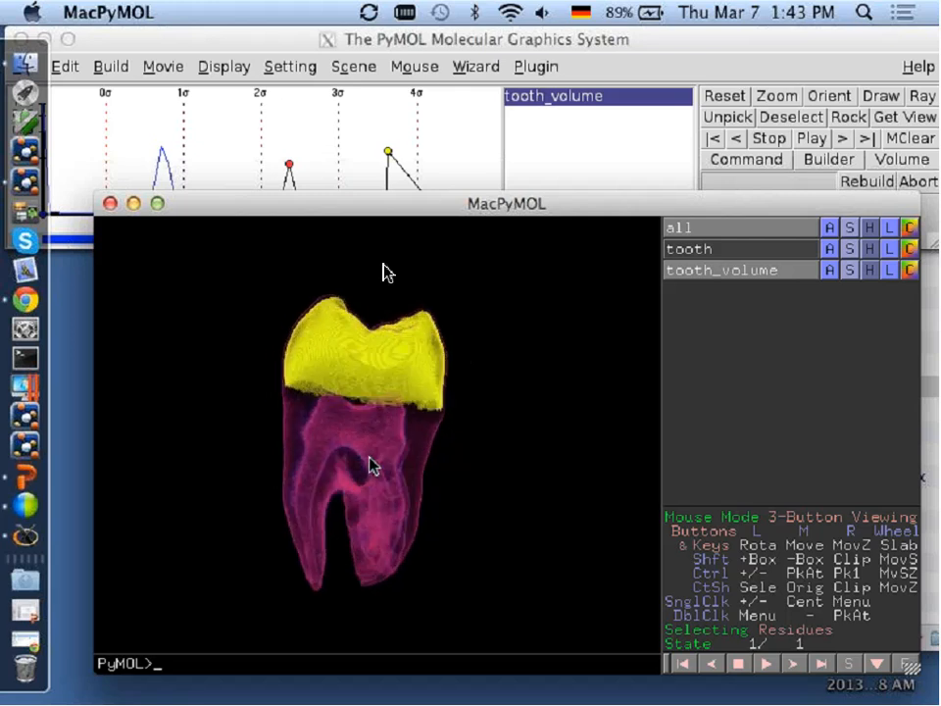
Add a blue peak at data value about 3.07 with opacity about 0.19 and widen its base to about 2.95–3.4.
left_click(326, 40)
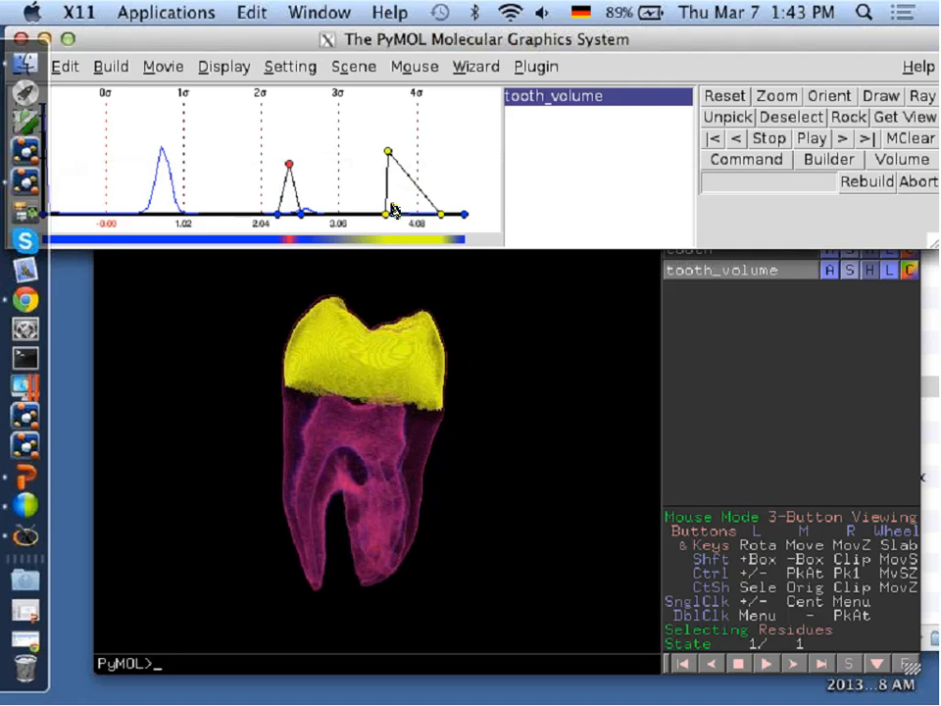
double_click(341, 174)
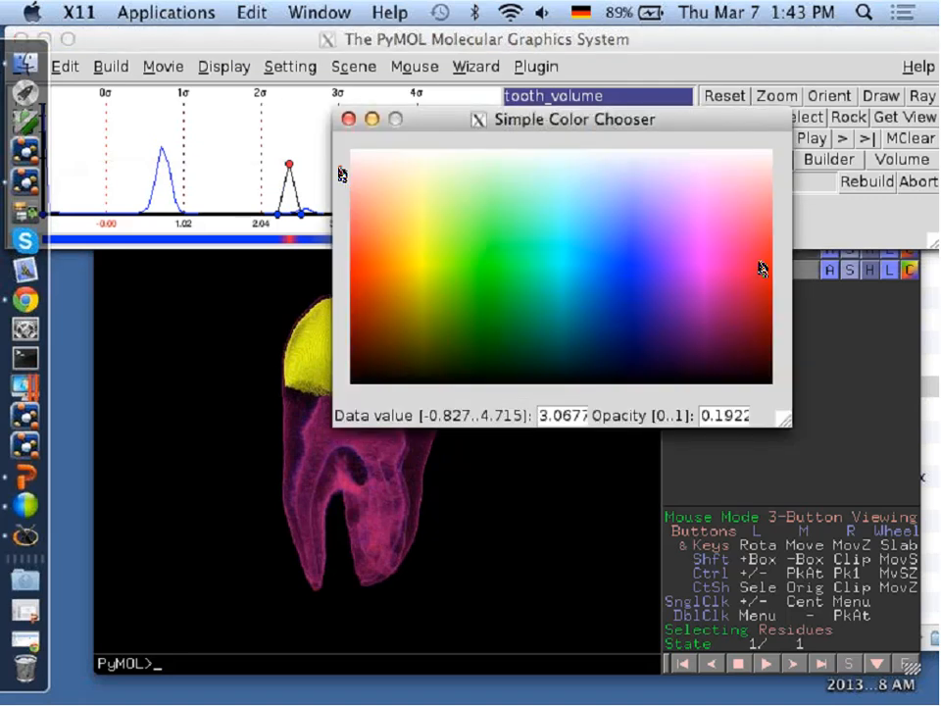
left_click(643, 286)
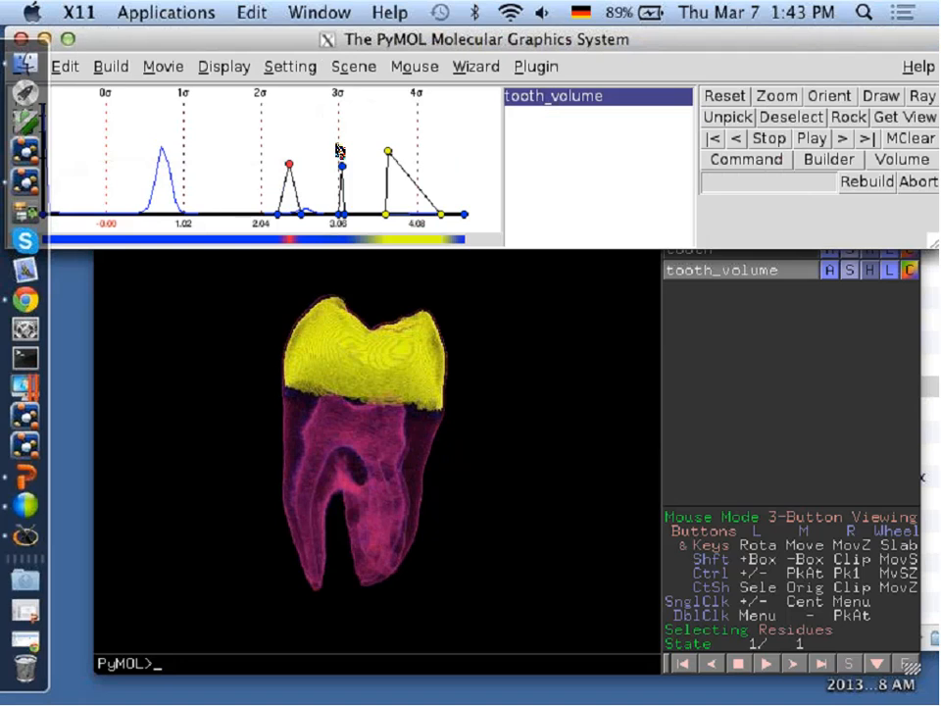
left_click_drag(348, 217, 362, 216)
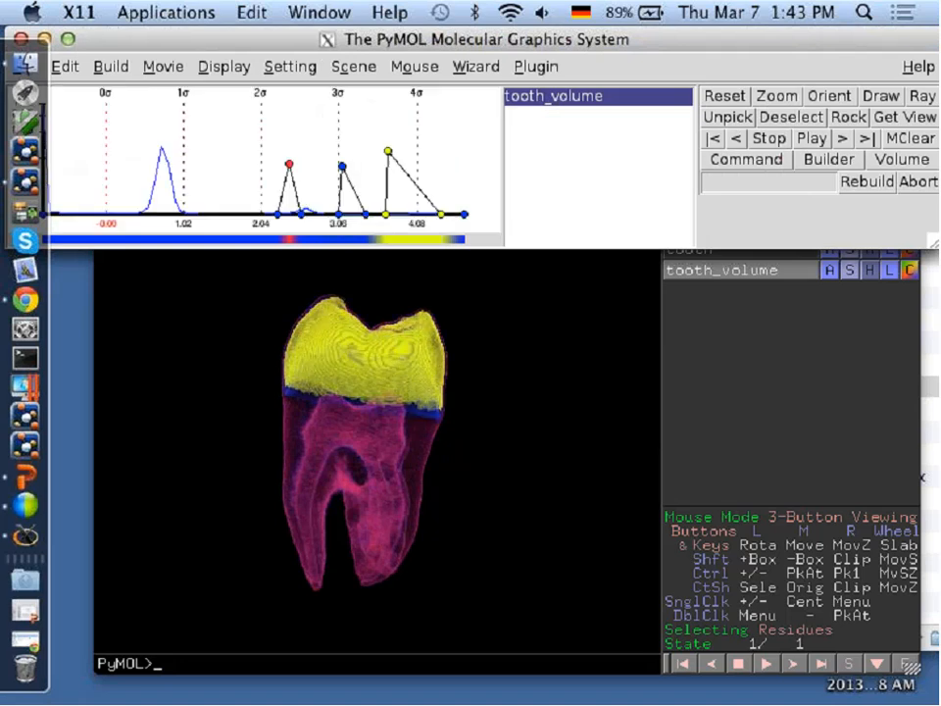
right_click_drag(390, 454, 390, 472)
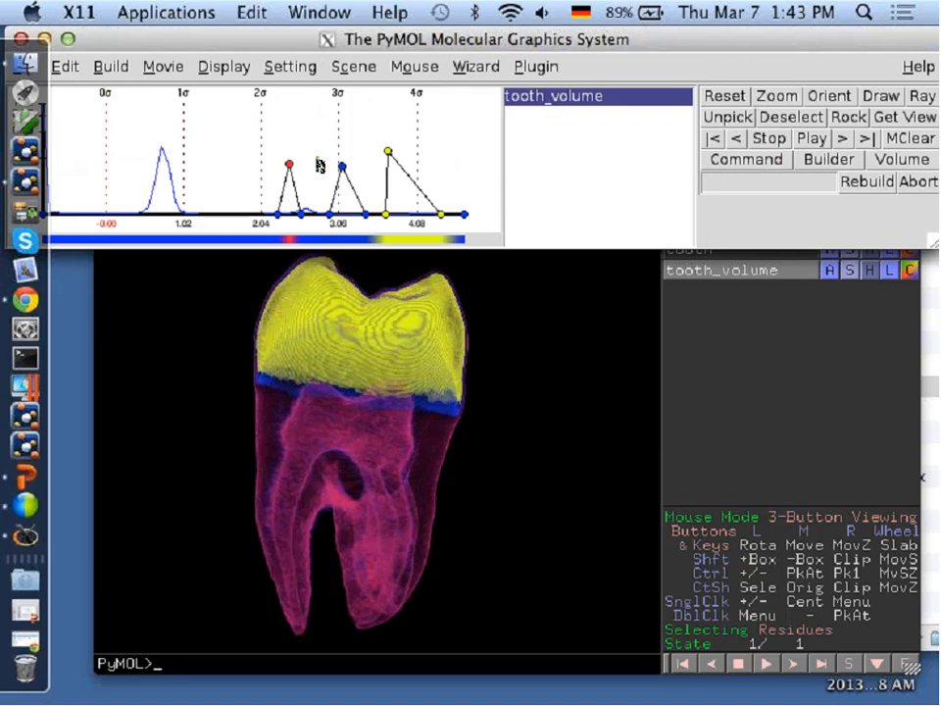
Lower the yellow peak's opacity, shift it to data value about 3.9, and inspect the tooth's inner layers.
left_click_drag(388, 150, 400, 186)
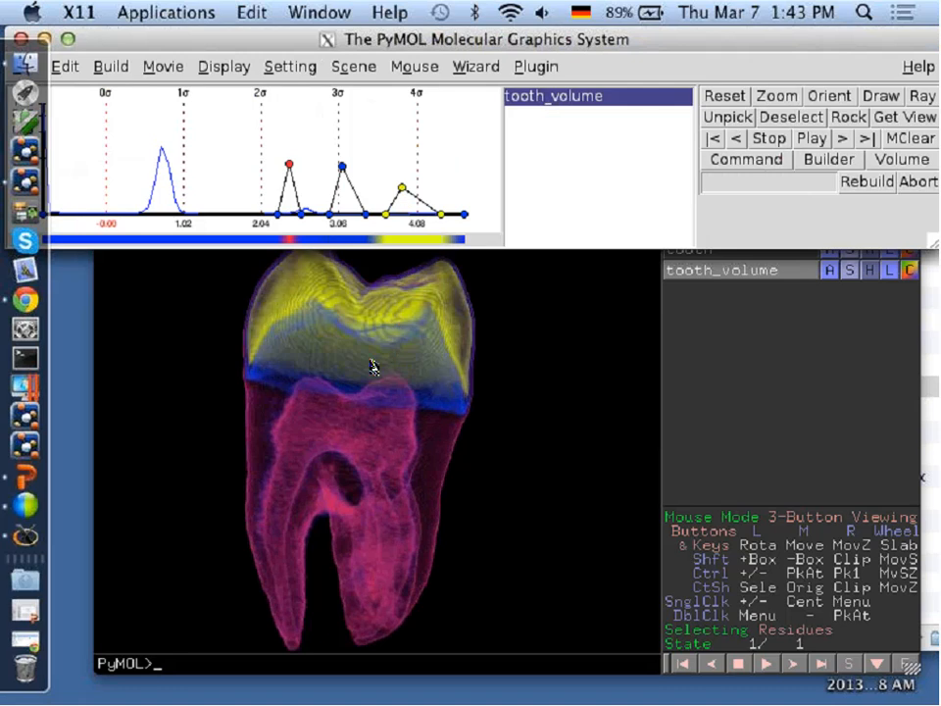
left_click(333, 371)
left_click_drag(333, 370, 370, 322)
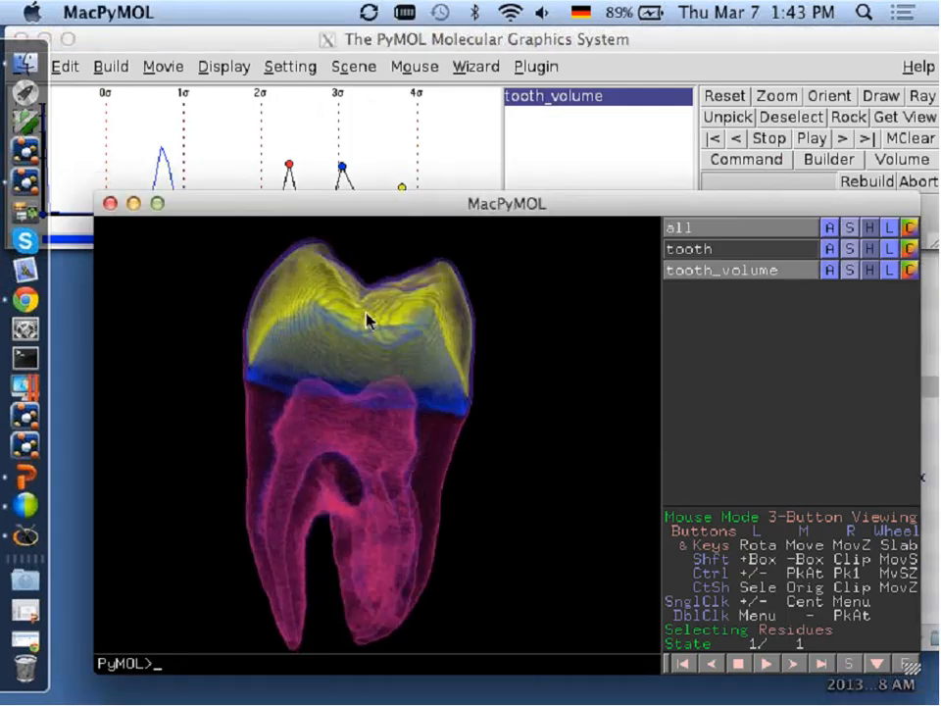
left_click_drag(402, 405, 289, 355)
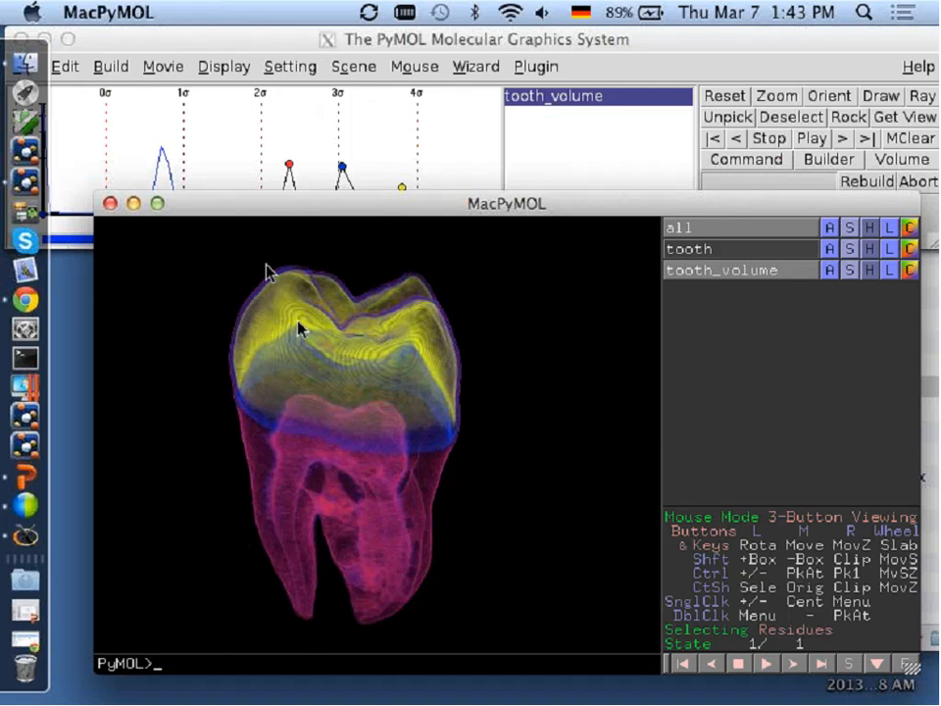
Close the tooth session and start a fresh MacPyMOLX11Hybrid session.
left_click_drag(272, 292, 313, 269)
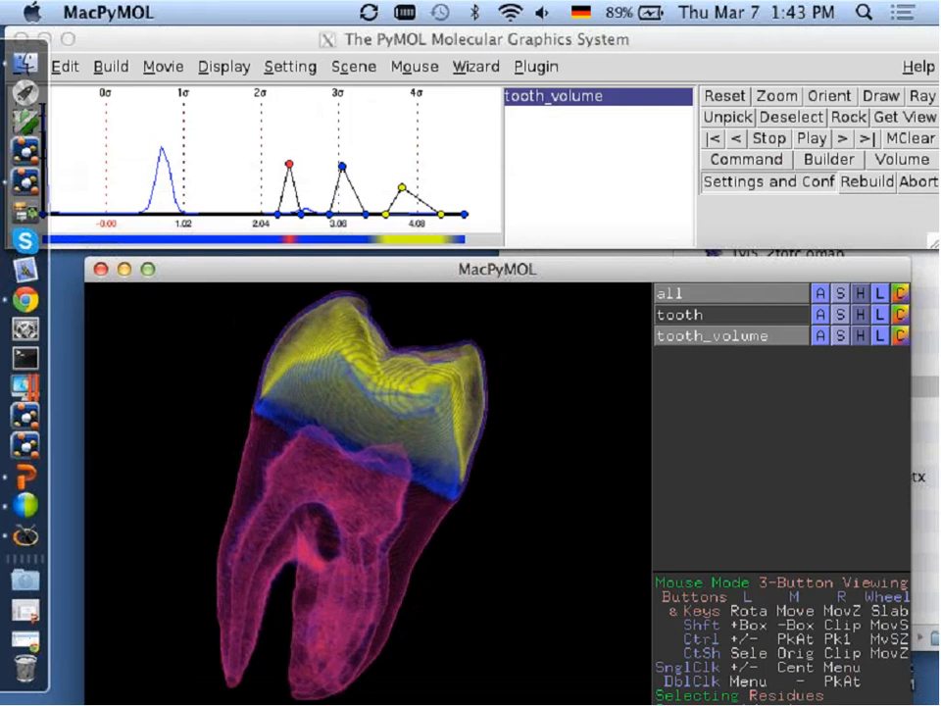
left_click_drag(210, 42, 265, 42)
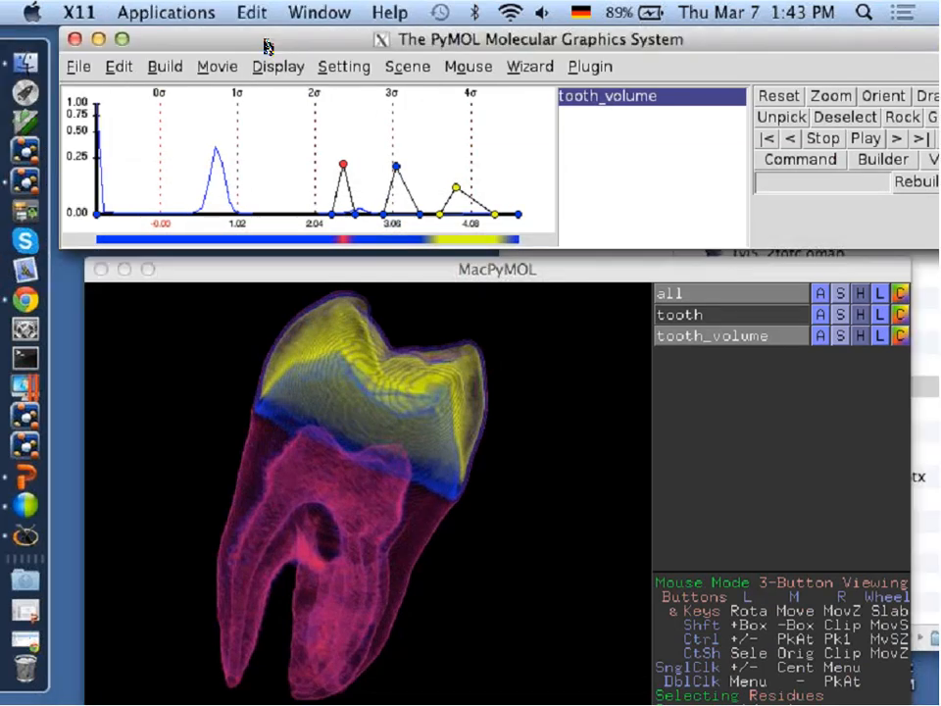
left_click(78, 39)
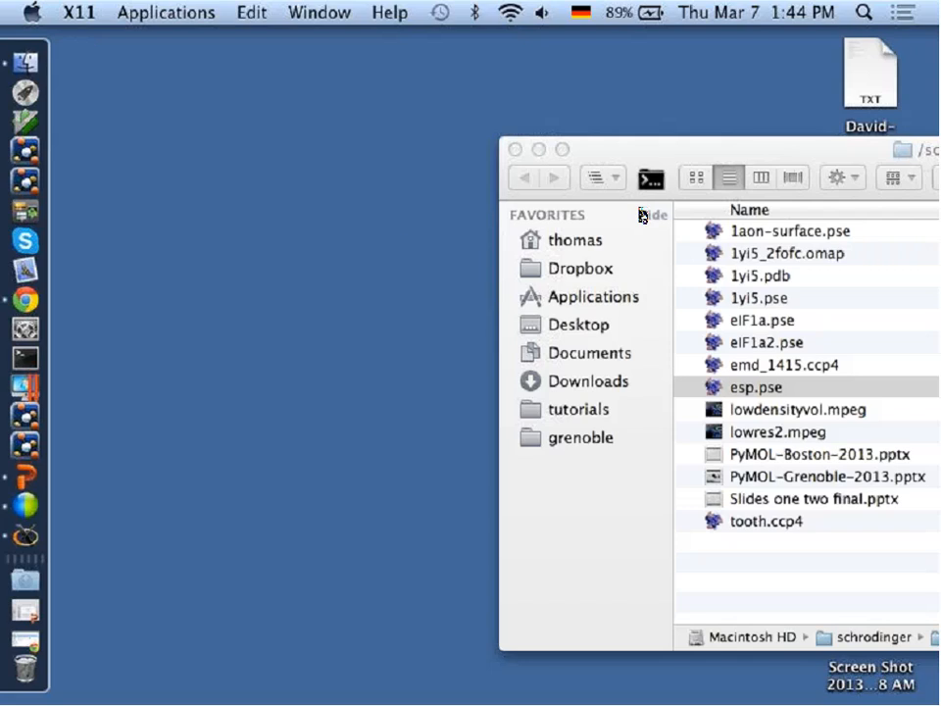
left_click_drag(617, 160, 195, 66)
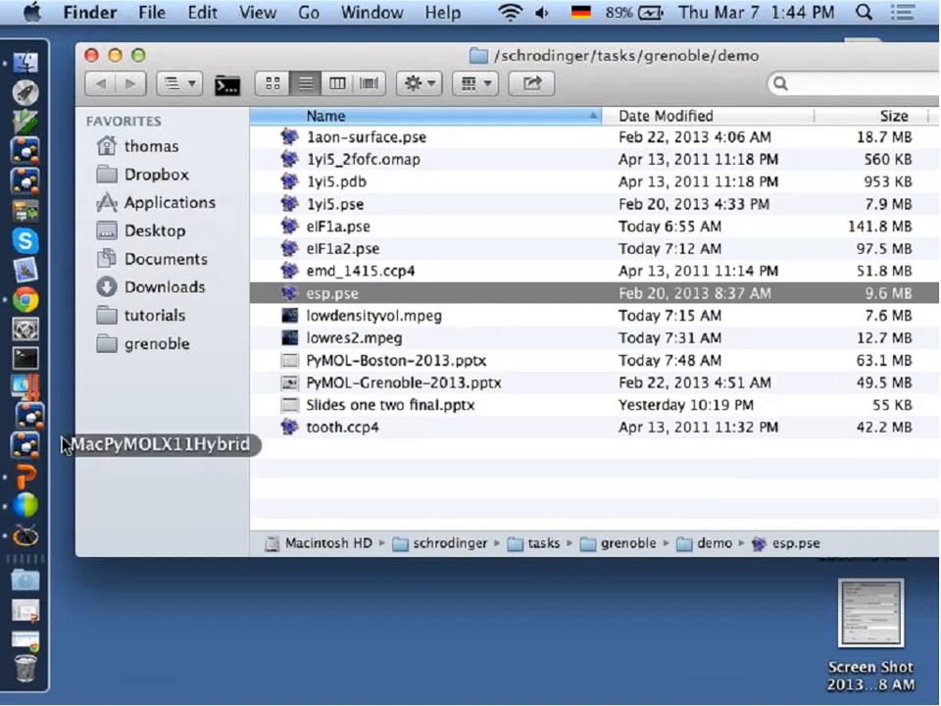
left_click(28, 444)
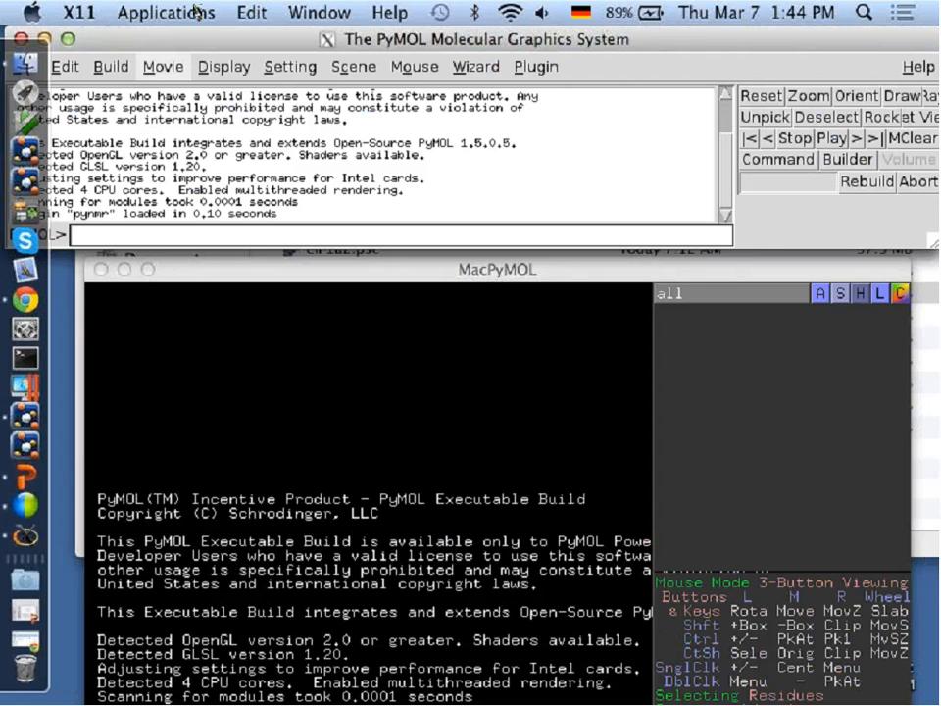
left_click_drag(178, 43, 225, 39)
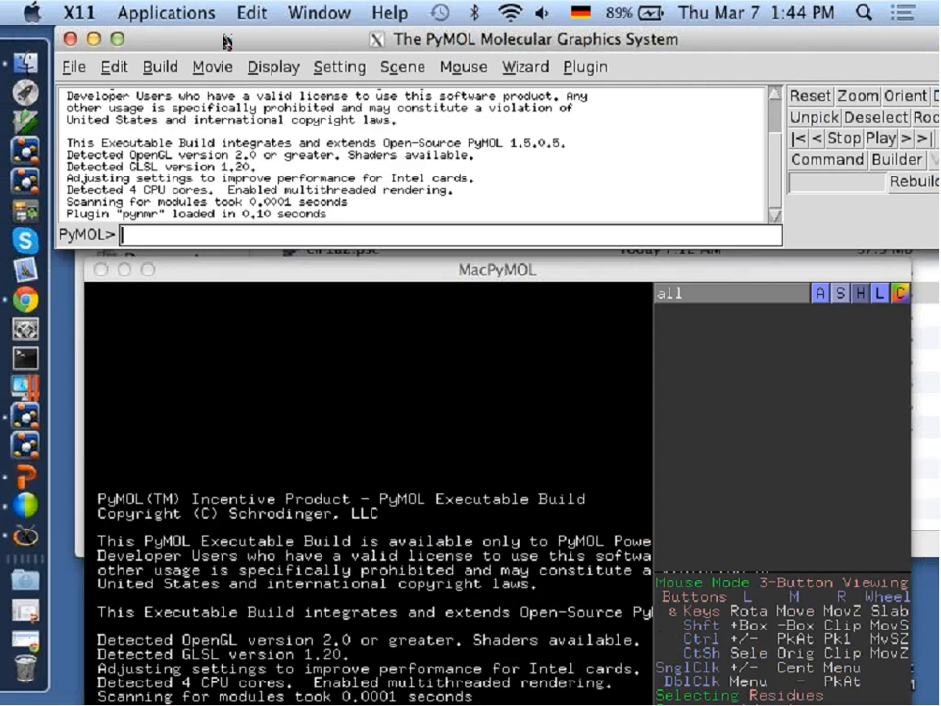
Fetch the structures 1akeA and 4akeA and orient the view on both.
type("fetch 1ake")
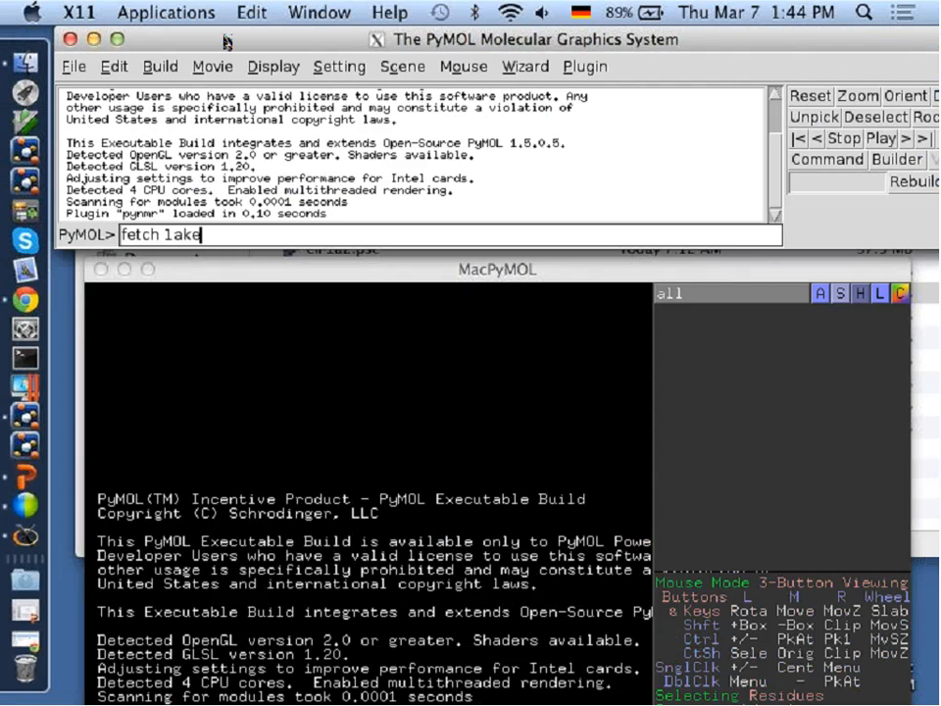
type("A 4akeA")
key("Return")
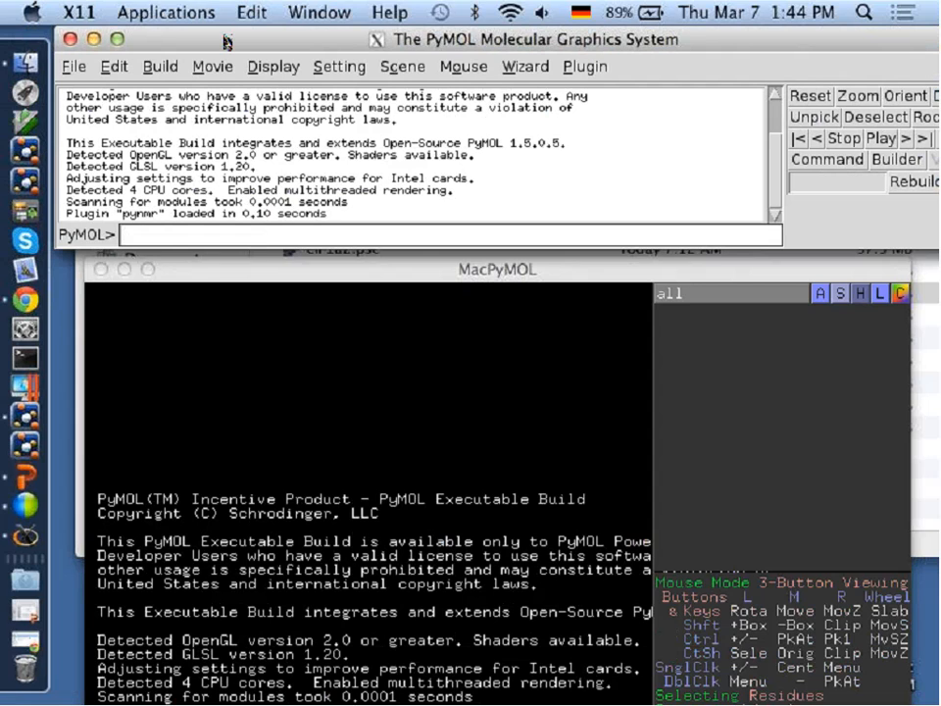
left_click(904, 96)
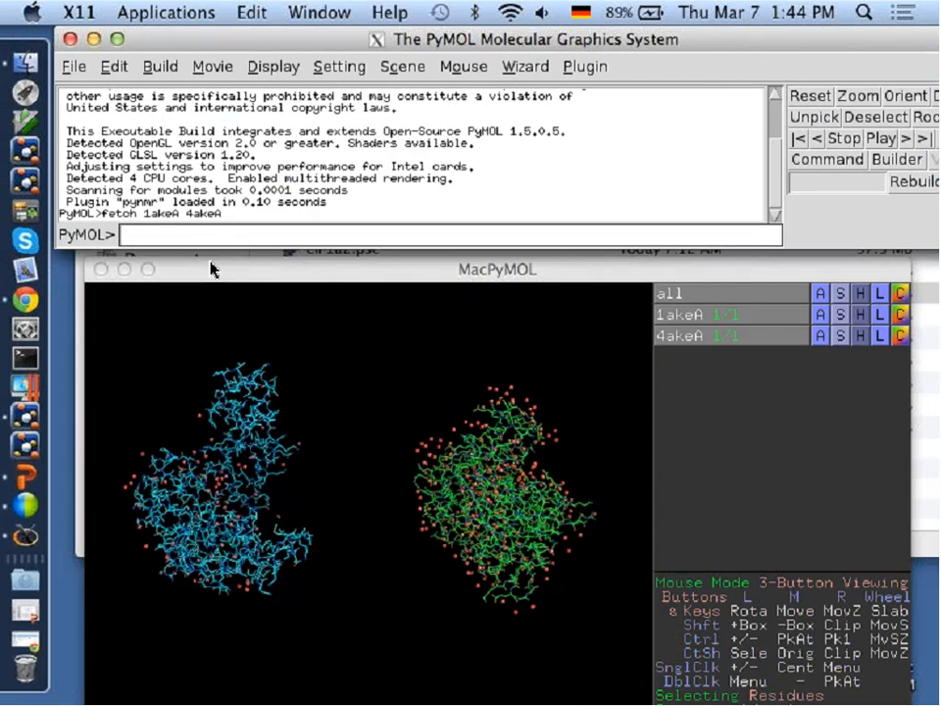
Display both fetched structures as cartoons by running the x and nice commands.
type("x")
key("Return")
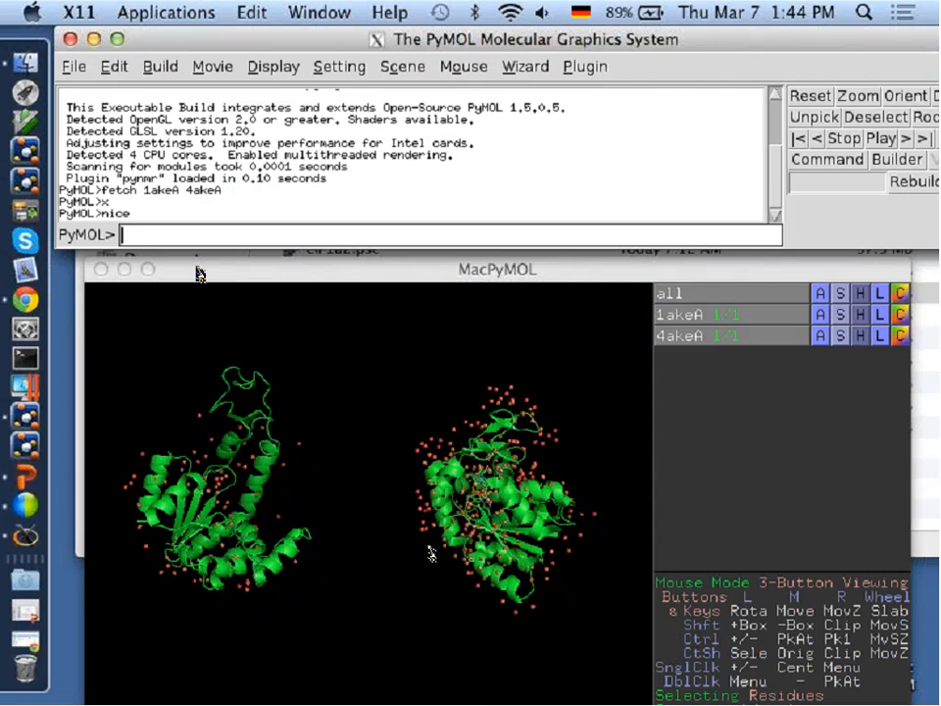
left_click(199, 274)
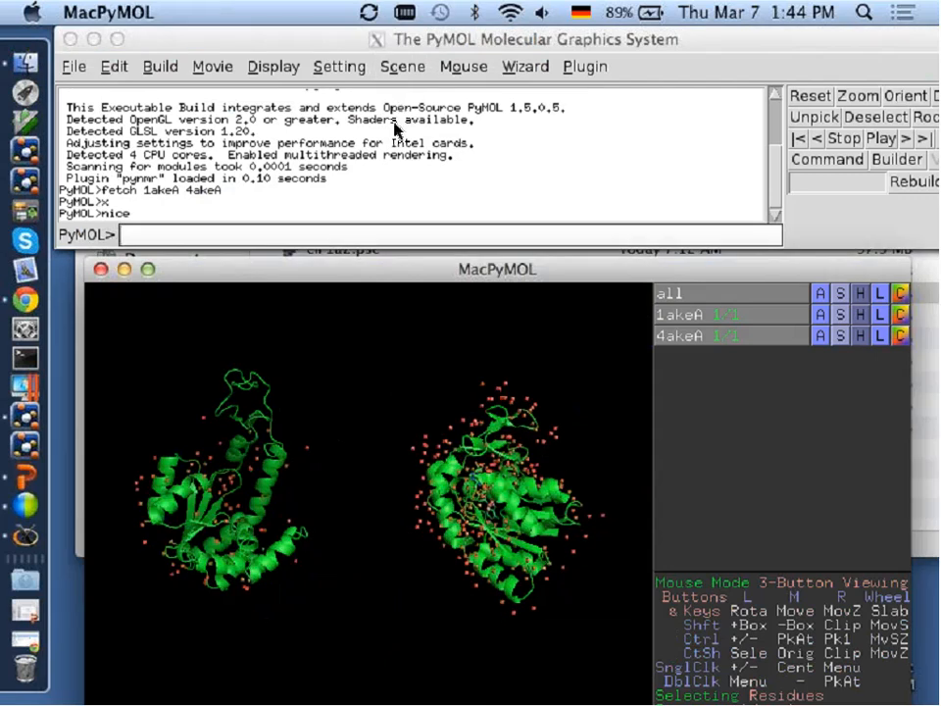
Remove the solvent atoms from both structures with the remove solv command.
left_click(373, 225)
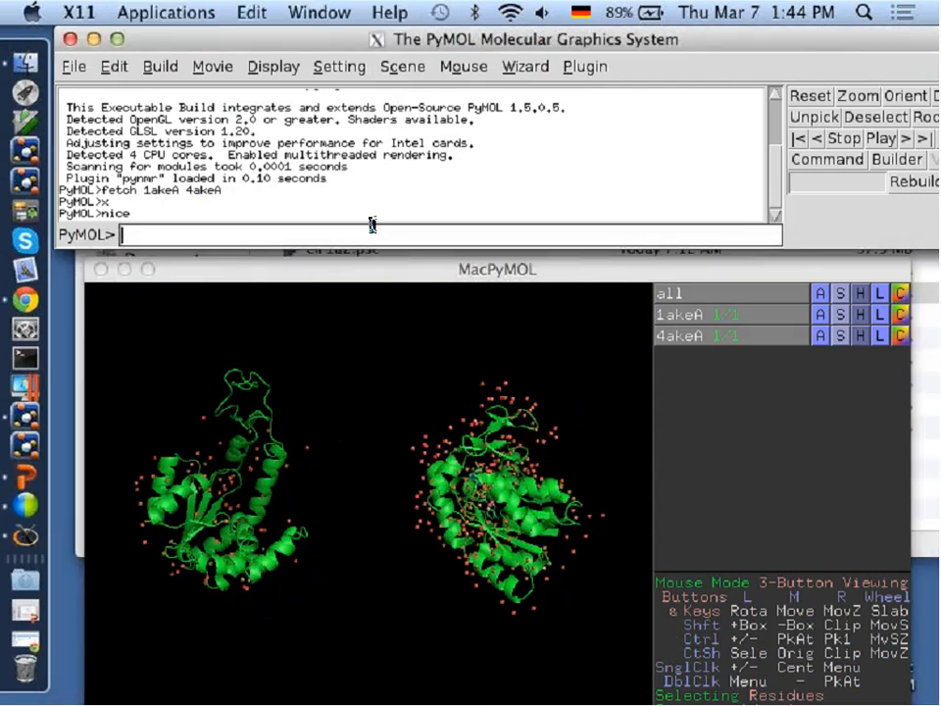
type("remove")
key("Tab")
type("solv")
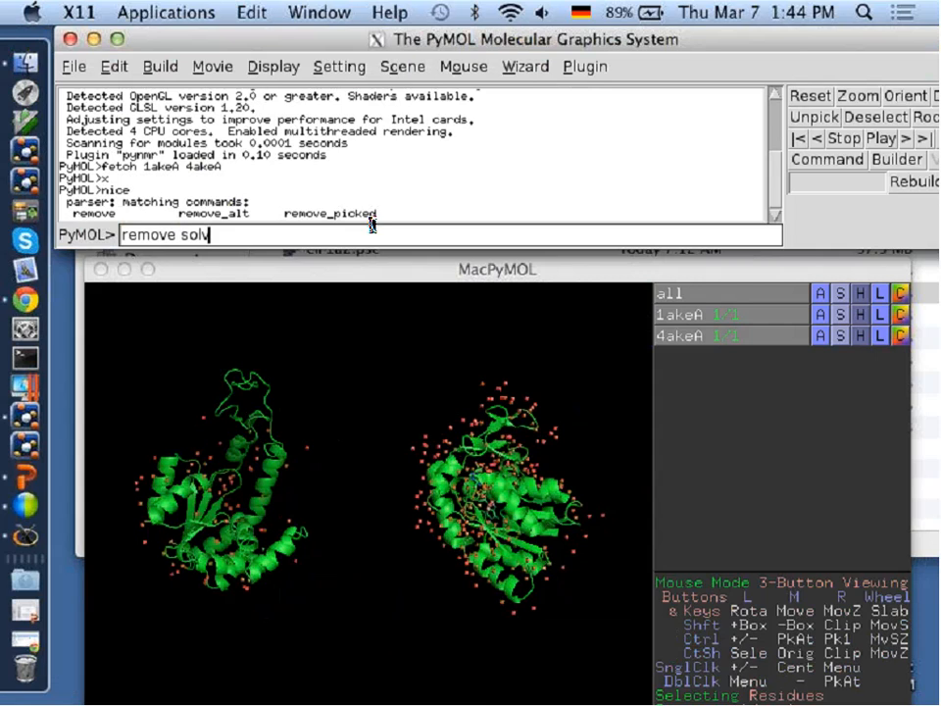
key("Return")
left_click(376, 495)
mouse_move(376, 496)
left_mouse_down()
mouse_move(365, 496)
mouse_move(390, 503)
mouse_move(392, 493)
left_mouse_up()
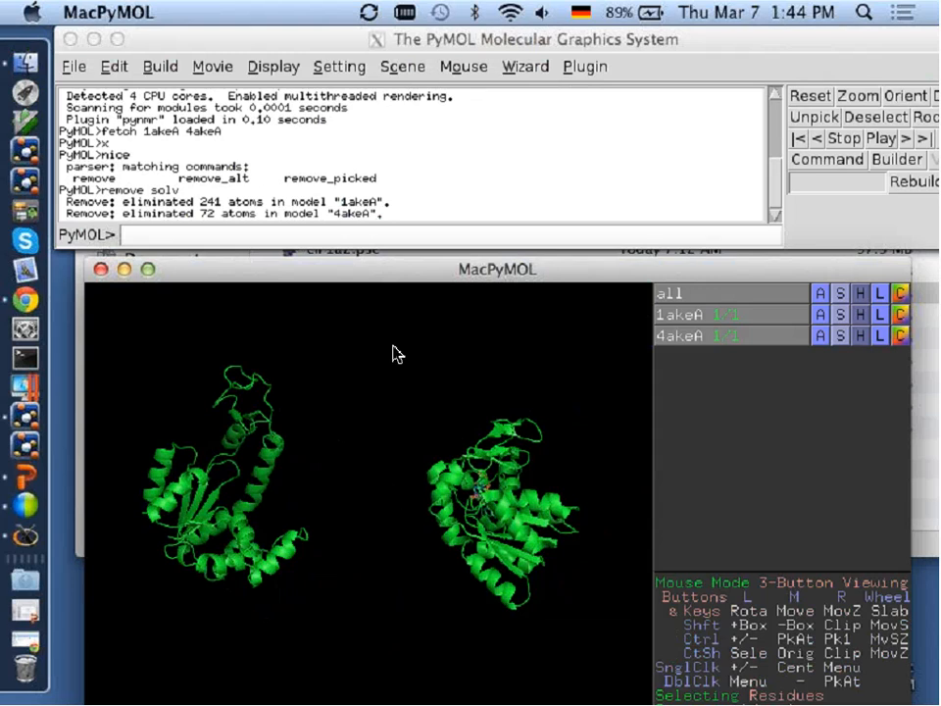
Align 1akeA to the molecule 4akeA and rotate the superposed structures to inspect the fit.
left_click(821, 315)
mouse_move(806, 519)
mouse_move(774, 534)
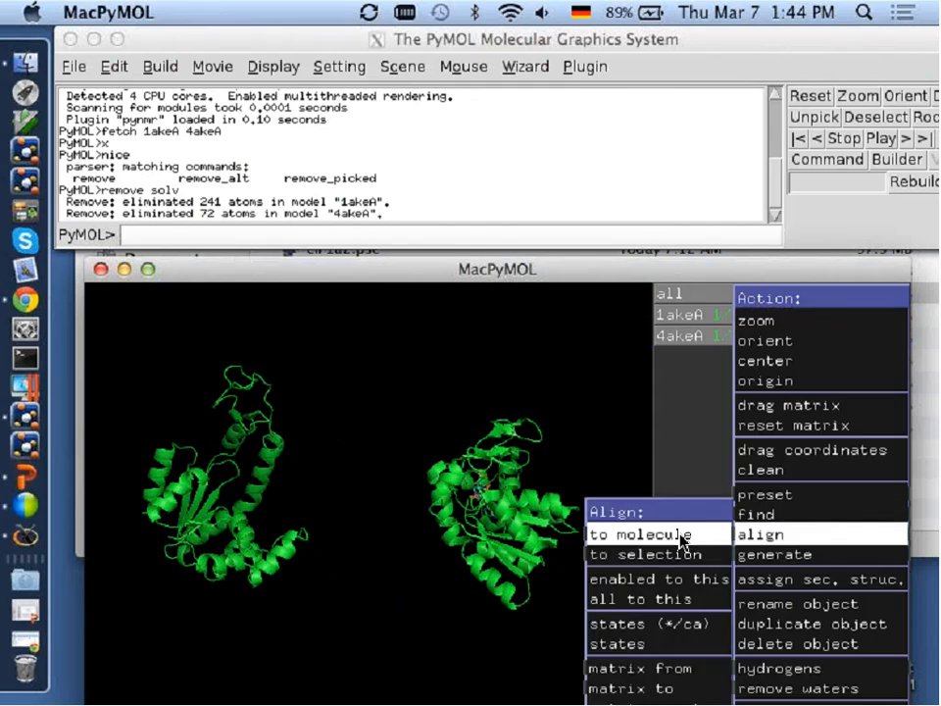
mouse_move(676, 534)
left_click(540, 534)
middle_click_drag(272, 496, 441, 469)
right_click_drag(438, 468, 456, 548)
left_click_drag(455, 549, 516, 534)
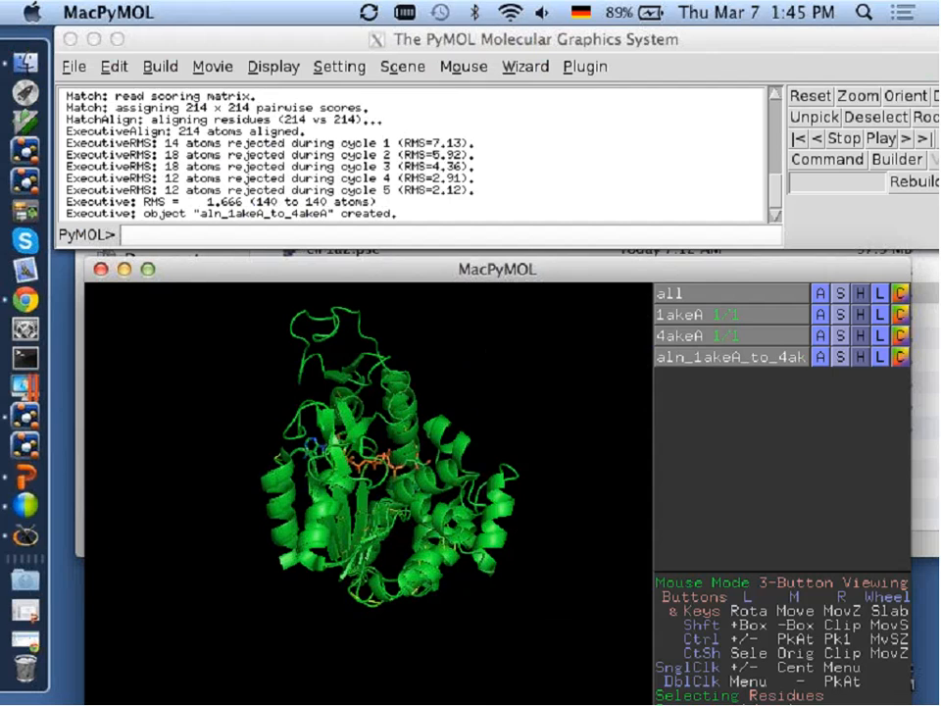
left_click(820, 345)
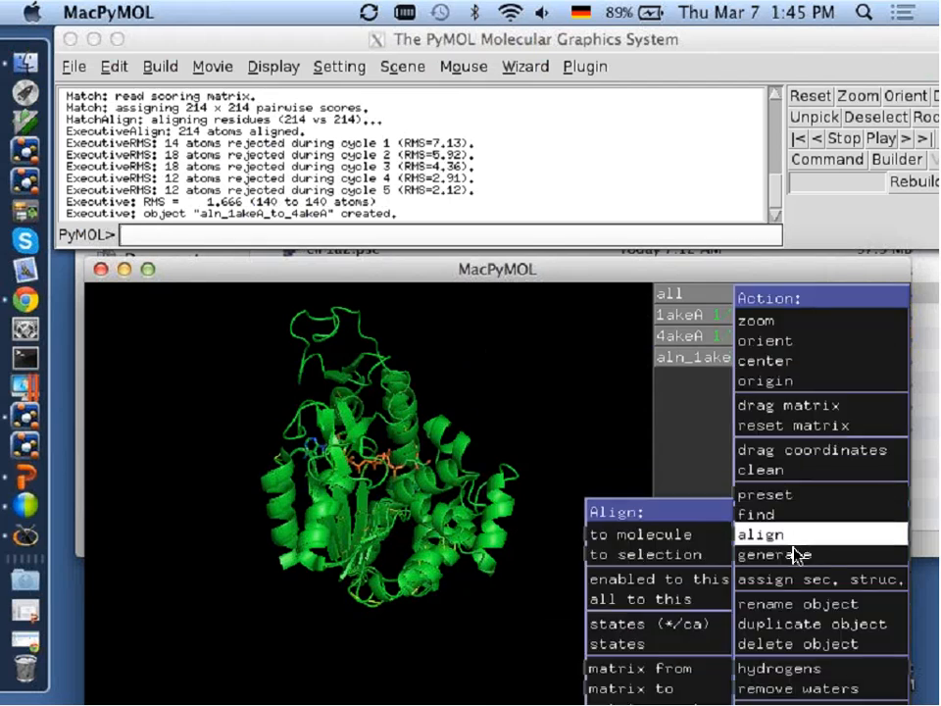
mouse_move(694, 557)
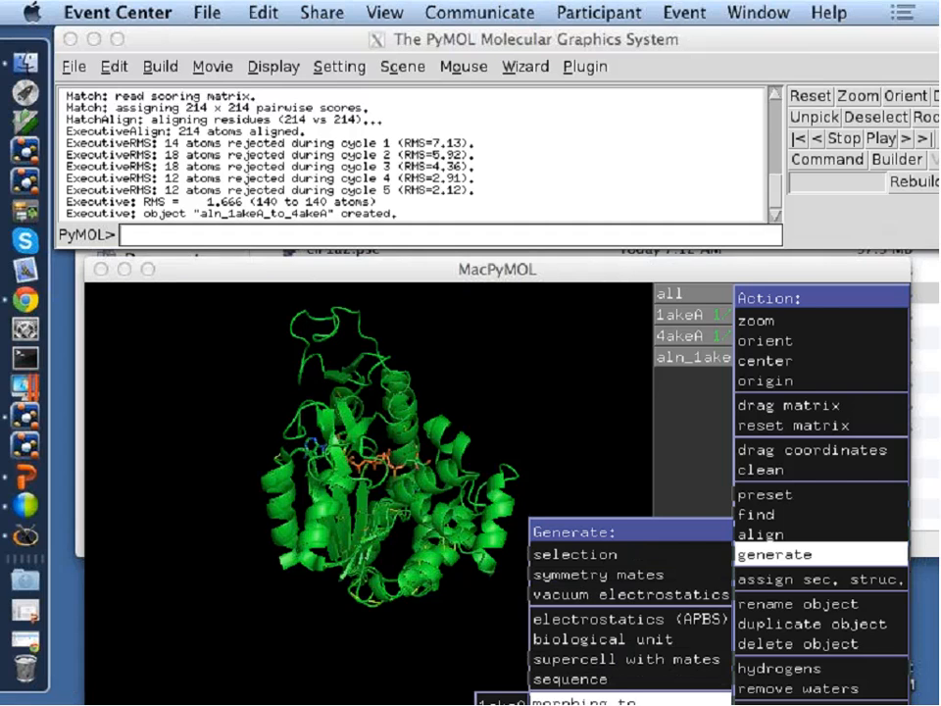
left_click(498, 702)
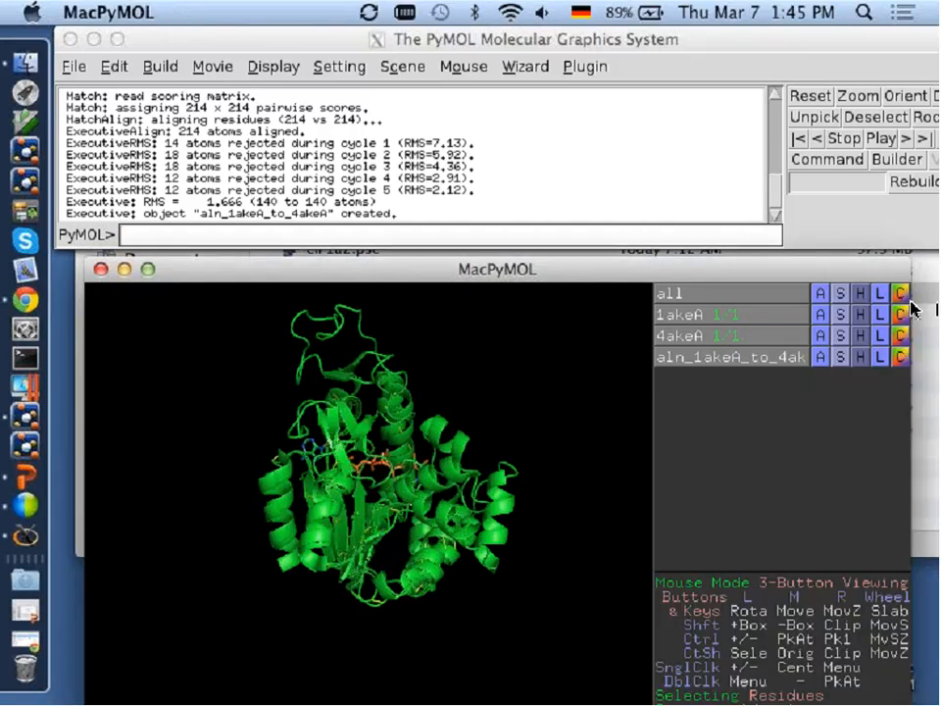
Generate a morph of 1akeA to 4akeA.
left_click(821, 315)
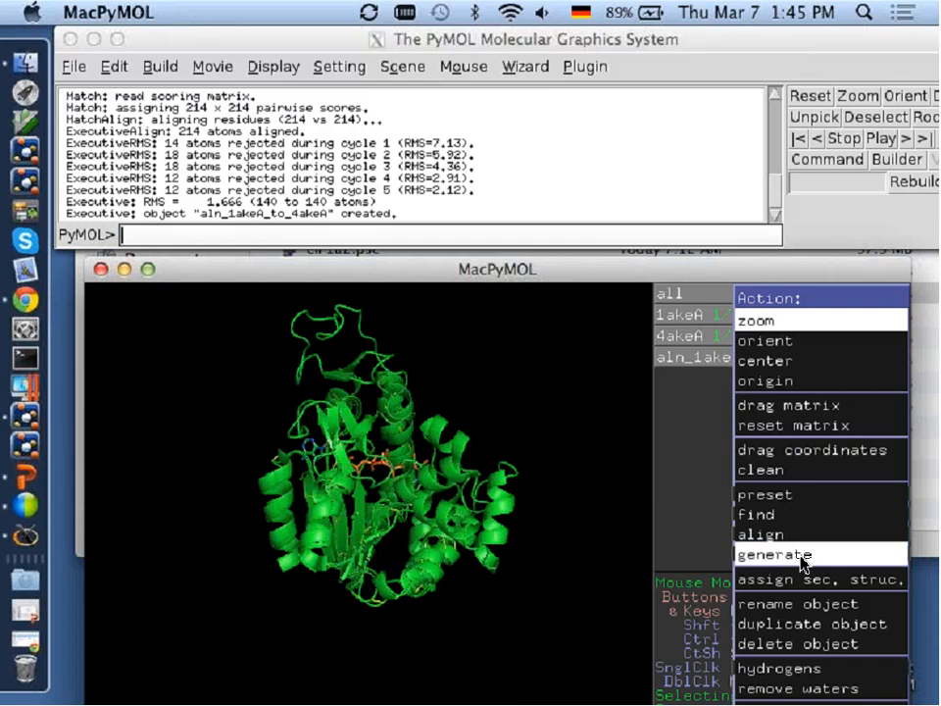
mouse_move(747, 556)
mouse_move(551, 700)
left_click(509, 701)
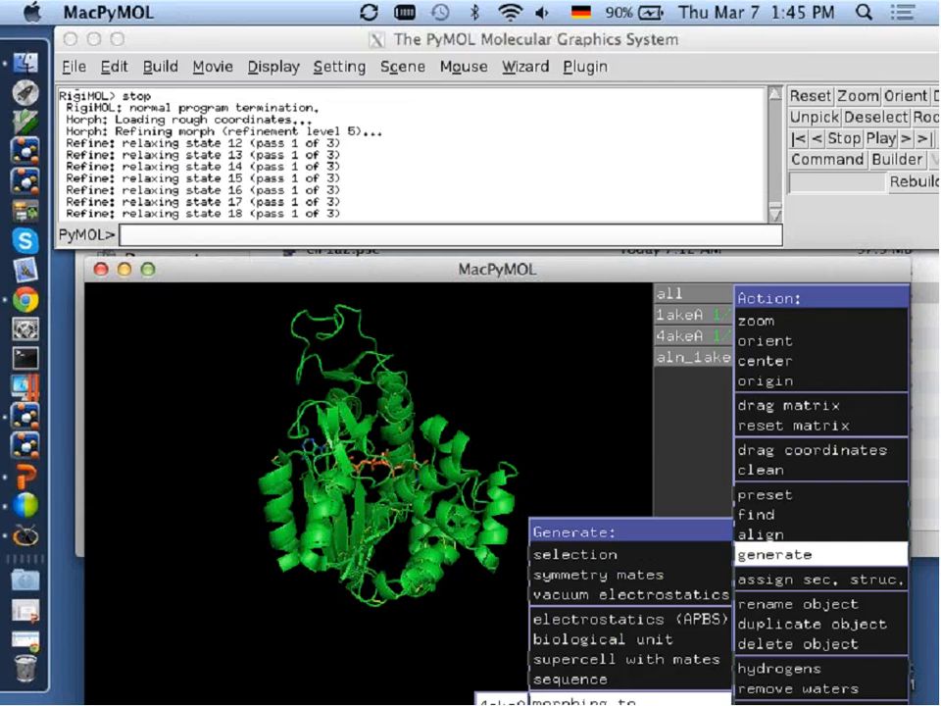
key("super+Tab")
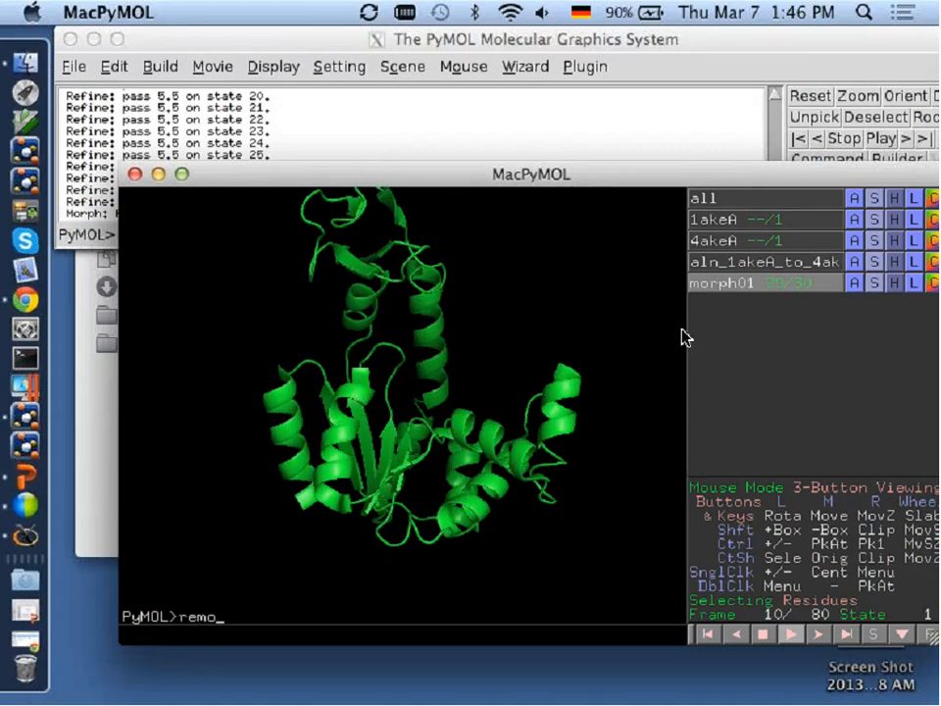
Stop the morph playback, show 1akeA alongside morph01, and return to the first frame.
left_click(525, 316)
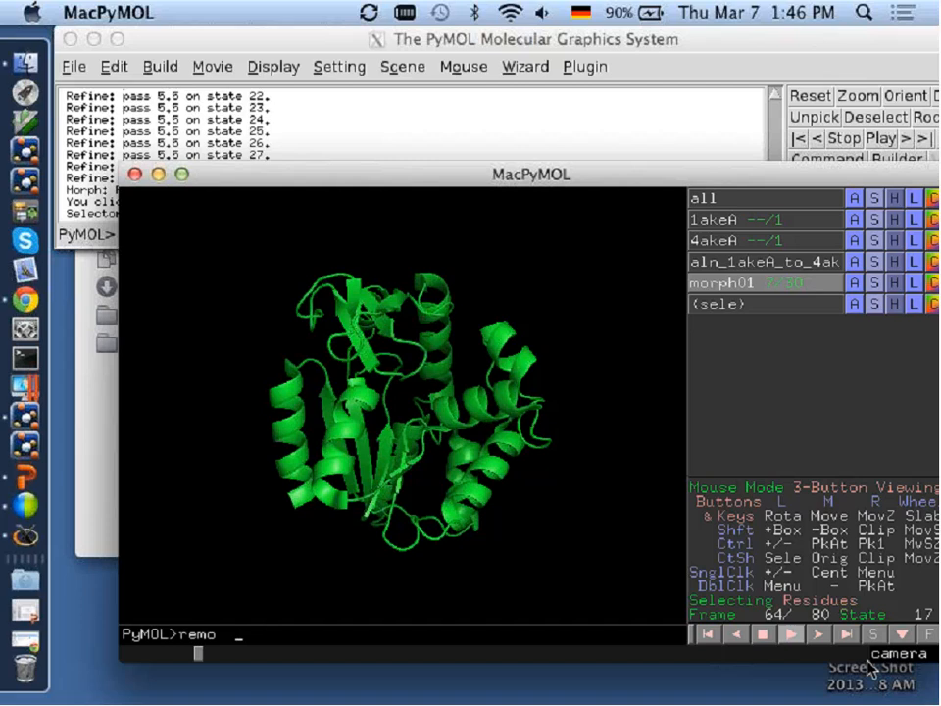
left_click(763, 635)
key("Return")
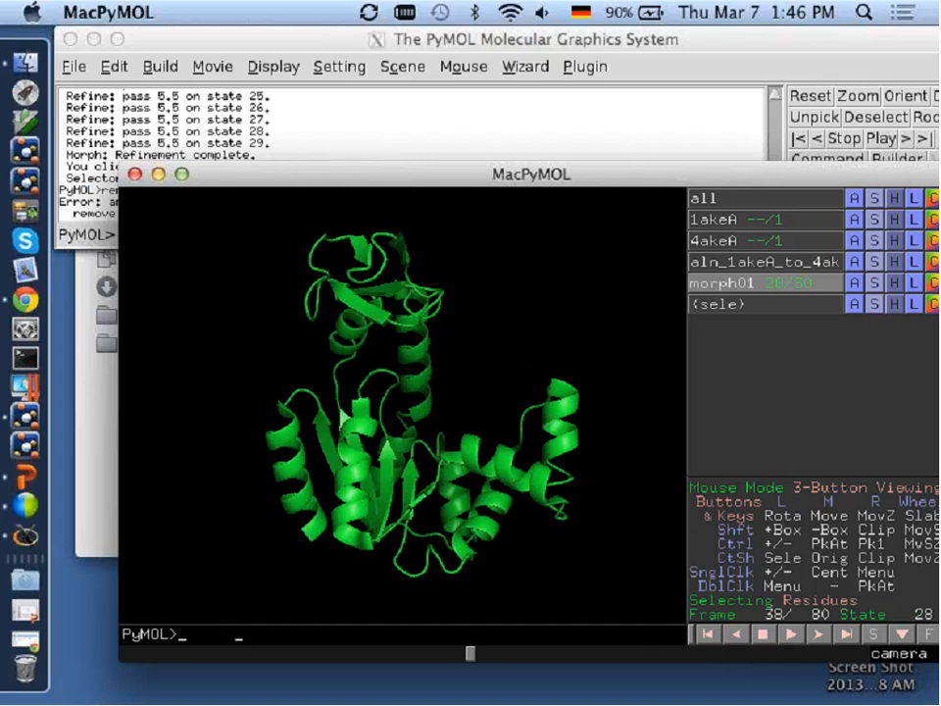
left_click(782, 218)
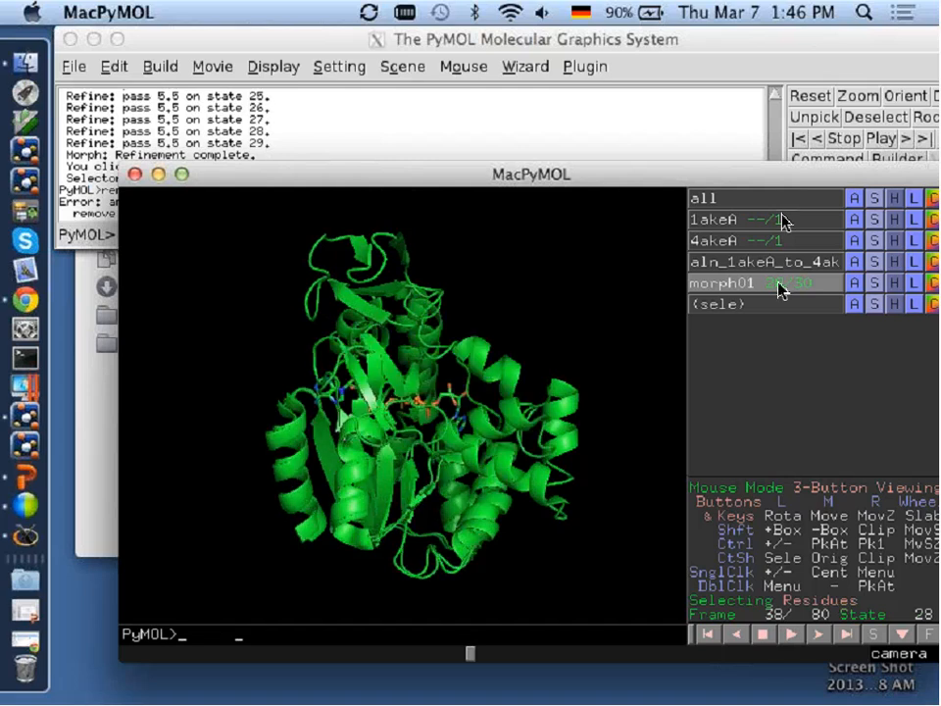
left_click(707, 634)
Select the stick-drawn ligand in the 1akeA binding site and extract it to a separate object.
right_click_drag(422, 315, 441, 598)
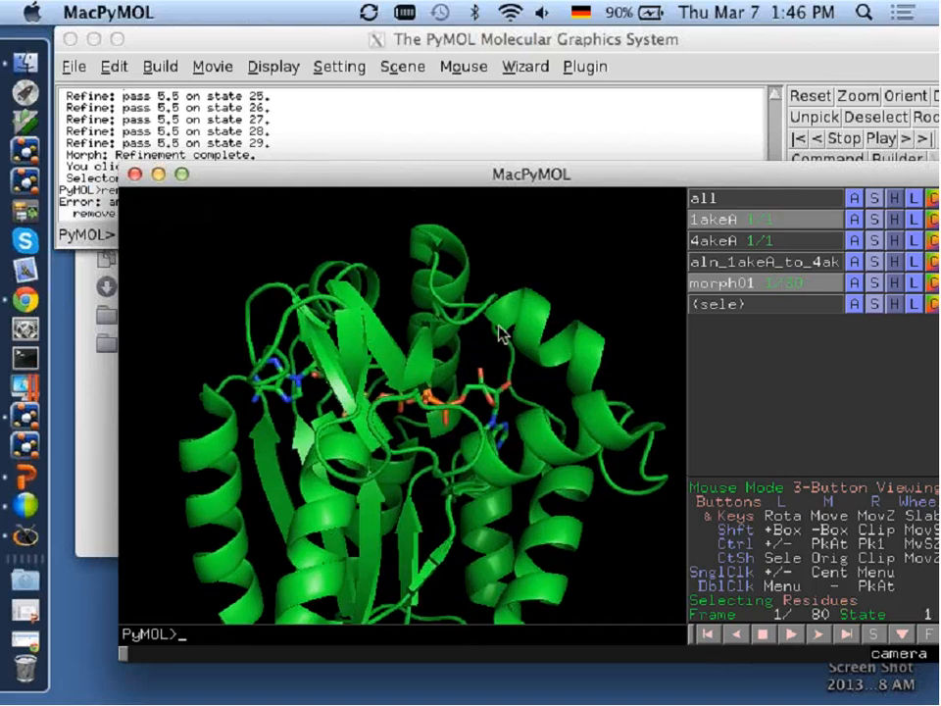
left_click_drag(500, 332, 460, 350)
left_click(441, 405)
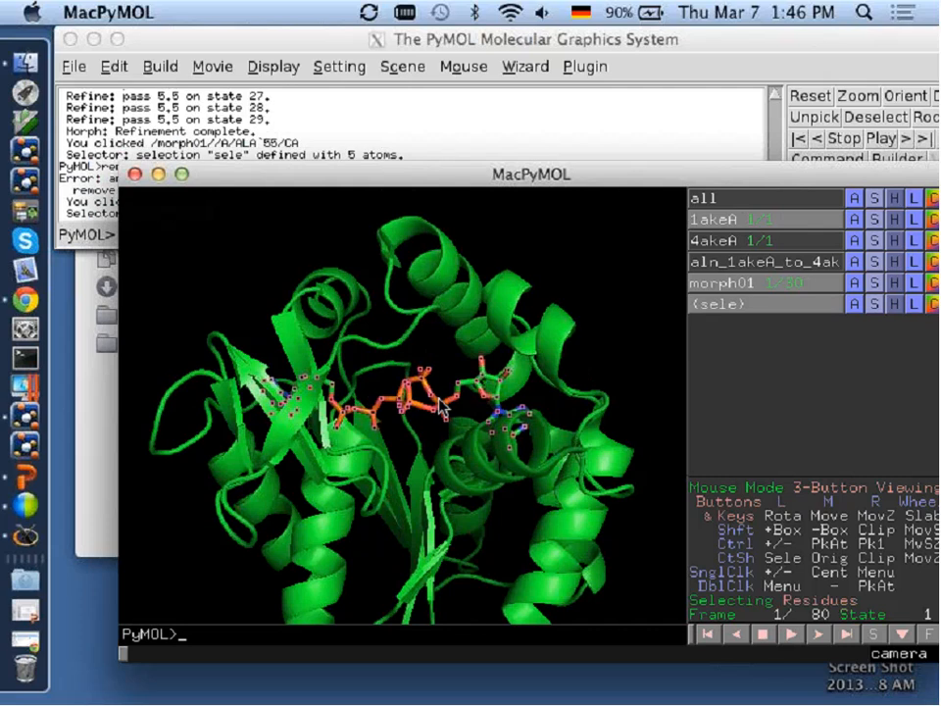
left_click(855, 303)
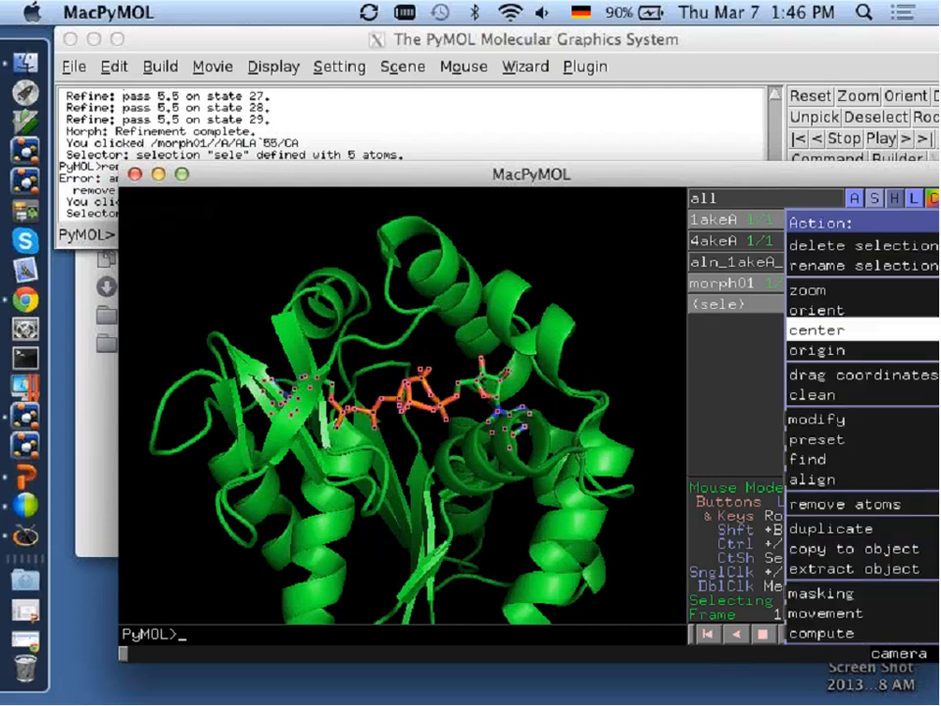
mouse_move(861, 489)
left_click(861, 568)
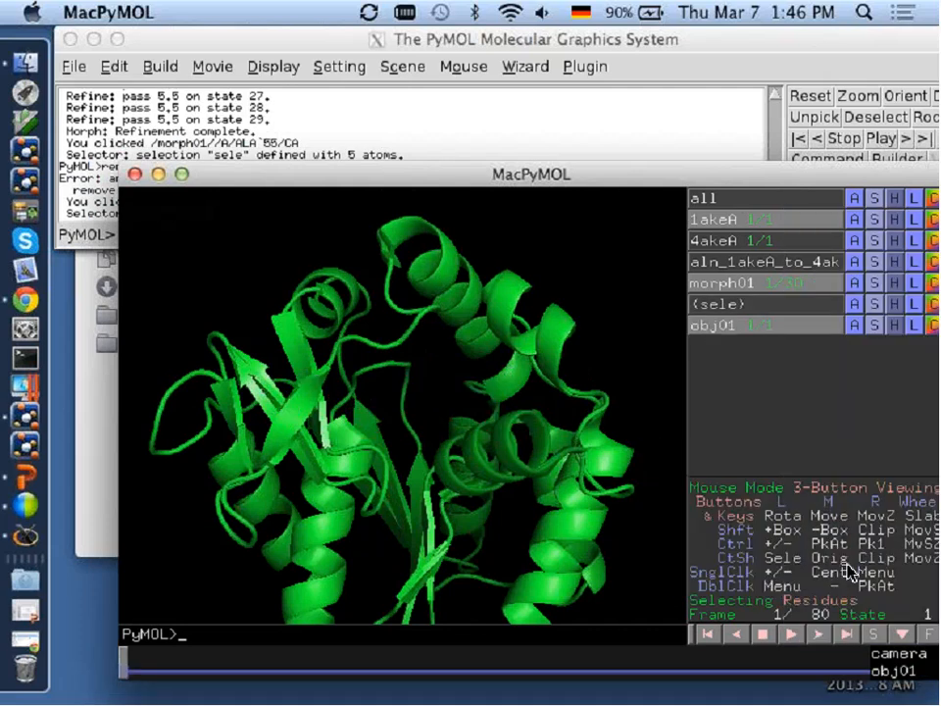
Clear the morph's movie frames with the mset command.
left_click(853, 333)
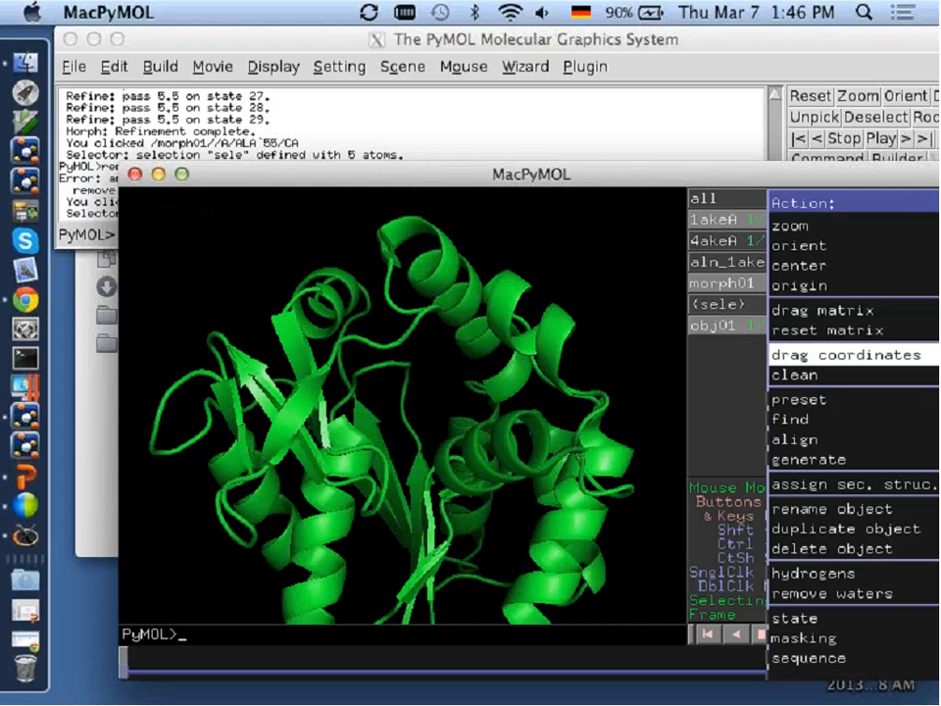
left_click(838, 485)
type("delet")
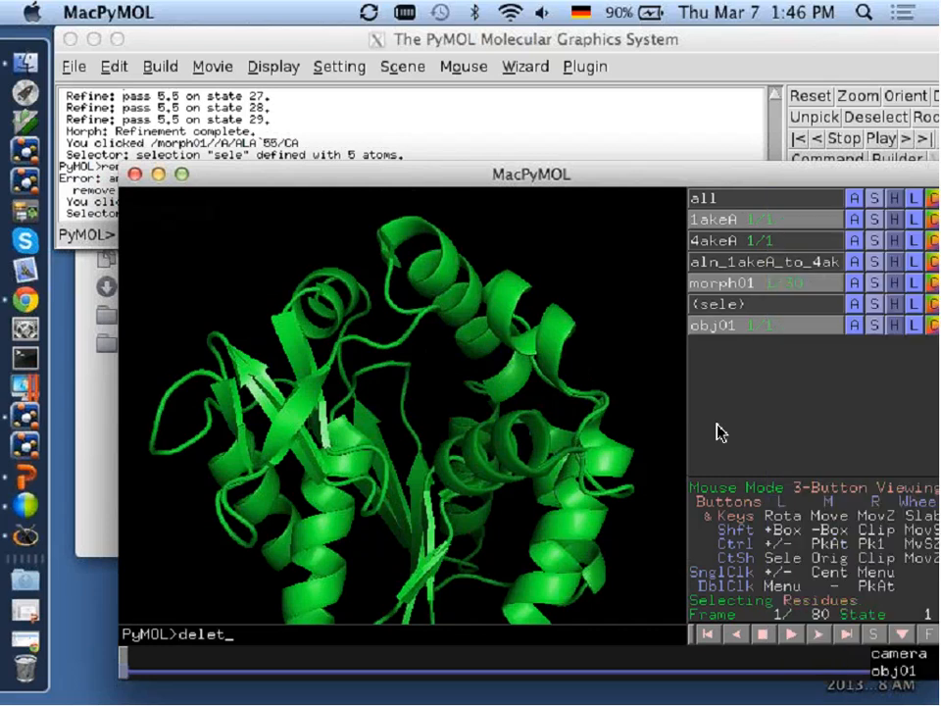
type("e")
key("BackSpace")
key("BackSpace")
key("BackSpace")
key("BackSpace")
key("BackSpace")
key("BackSpace")
key("BackSpace")
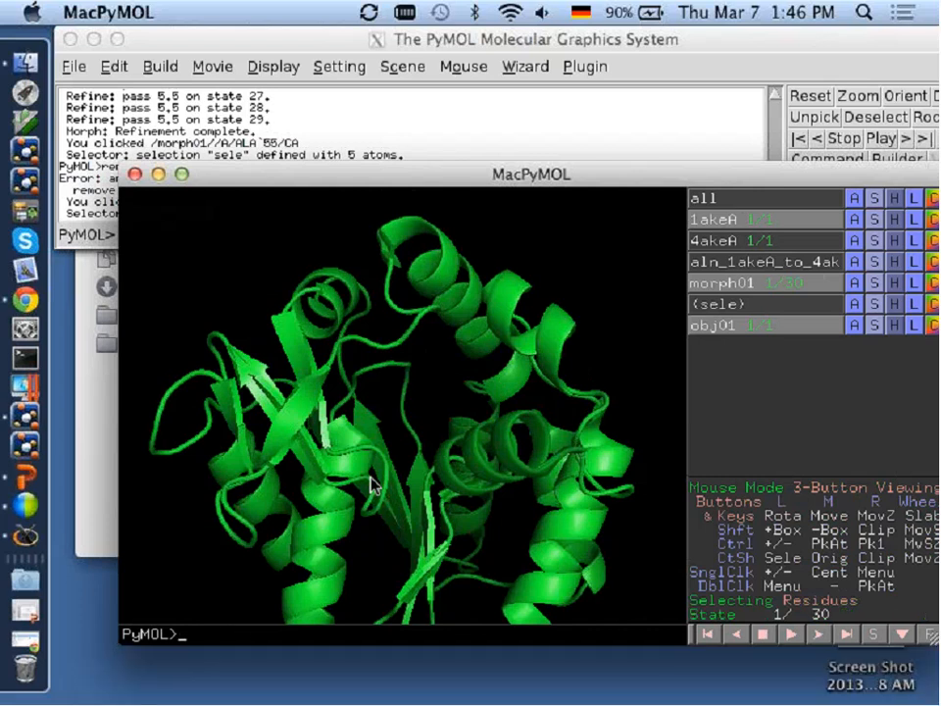
Delete obj01 and 1akeA, and fetch a fresh copy of 1akeA.
type("delete obj01")
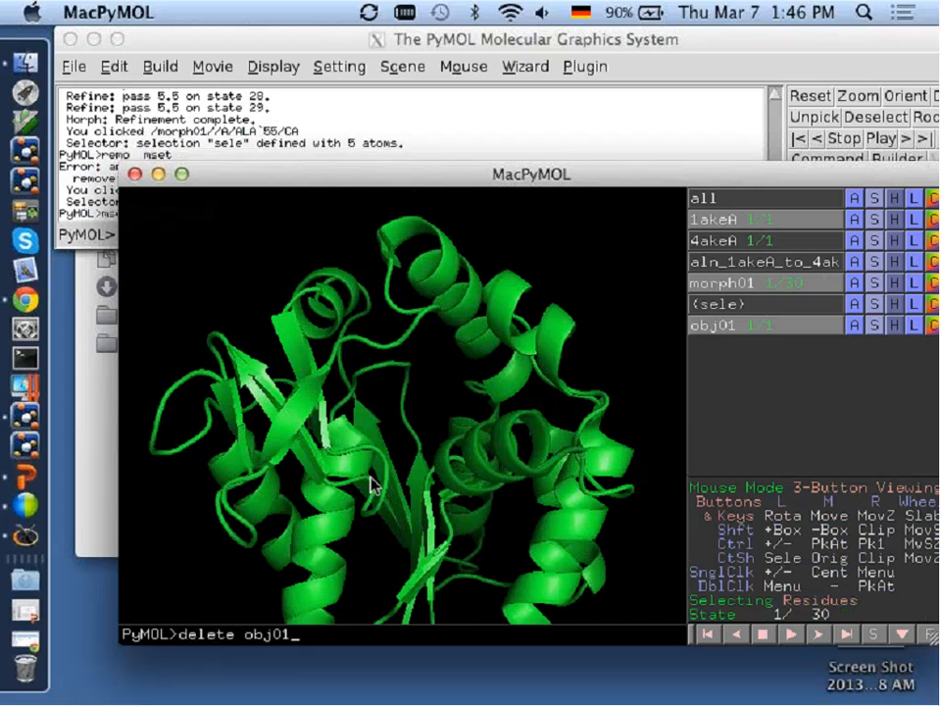
key("Return")
type("fe")
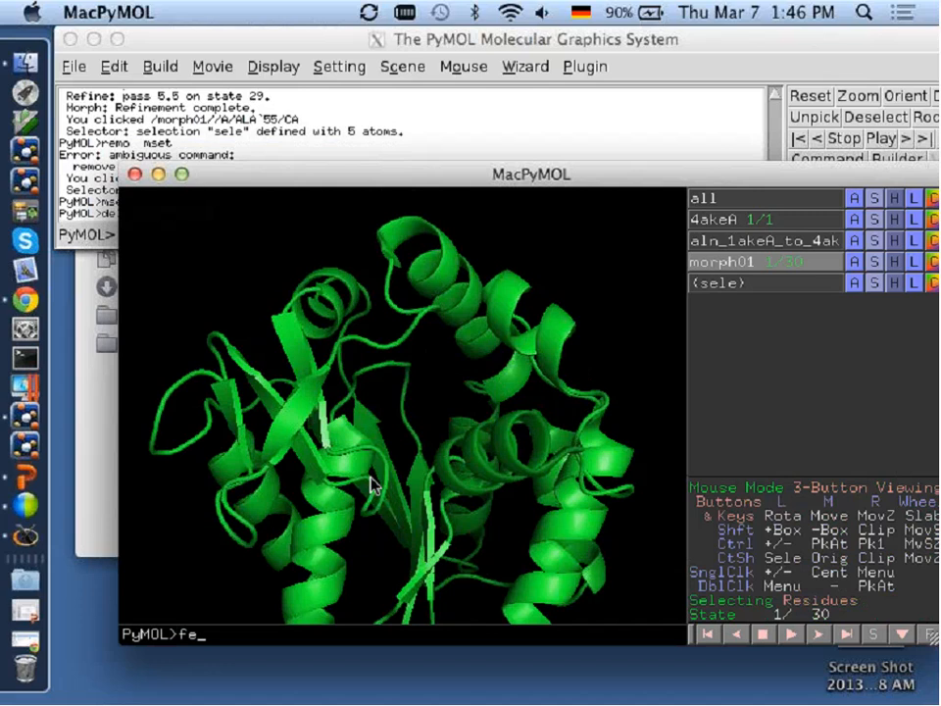
type("tch 1akeA")
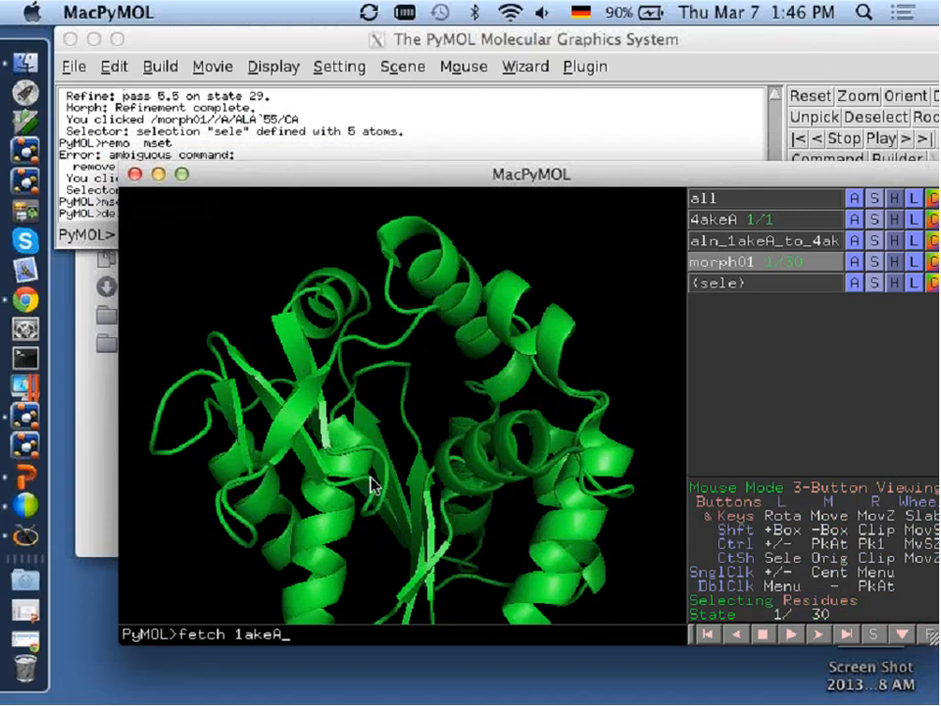
key("Return")
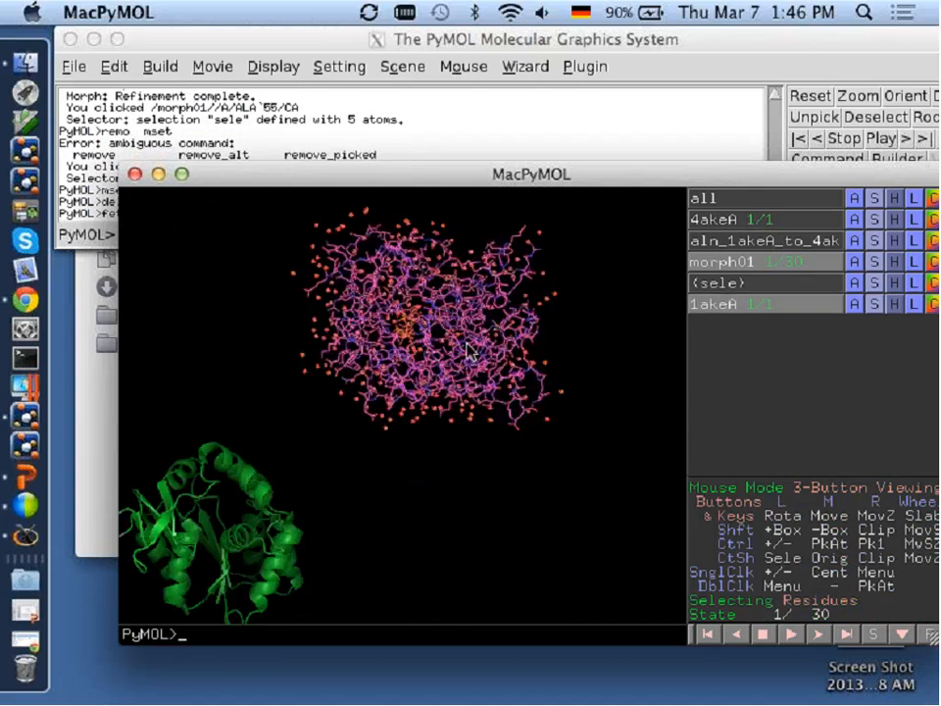
Align the newly fetched 1akeA onto 4akeA with the align command.
left_click_drag(370, 484, 477, 365)
type("align ")
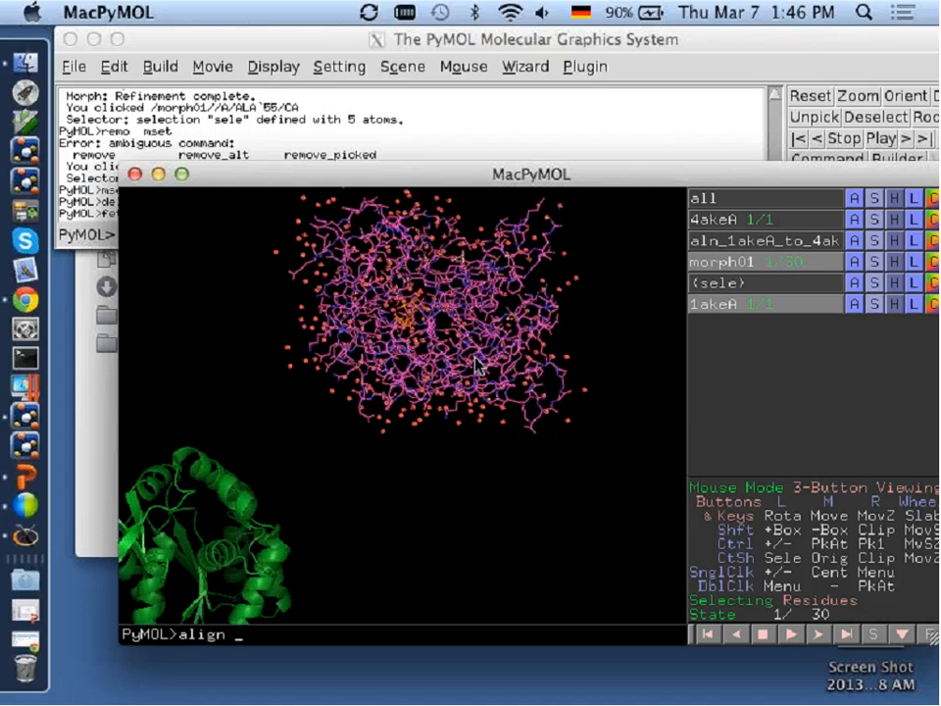
type("1akeA, 4akeA")
key("Return")
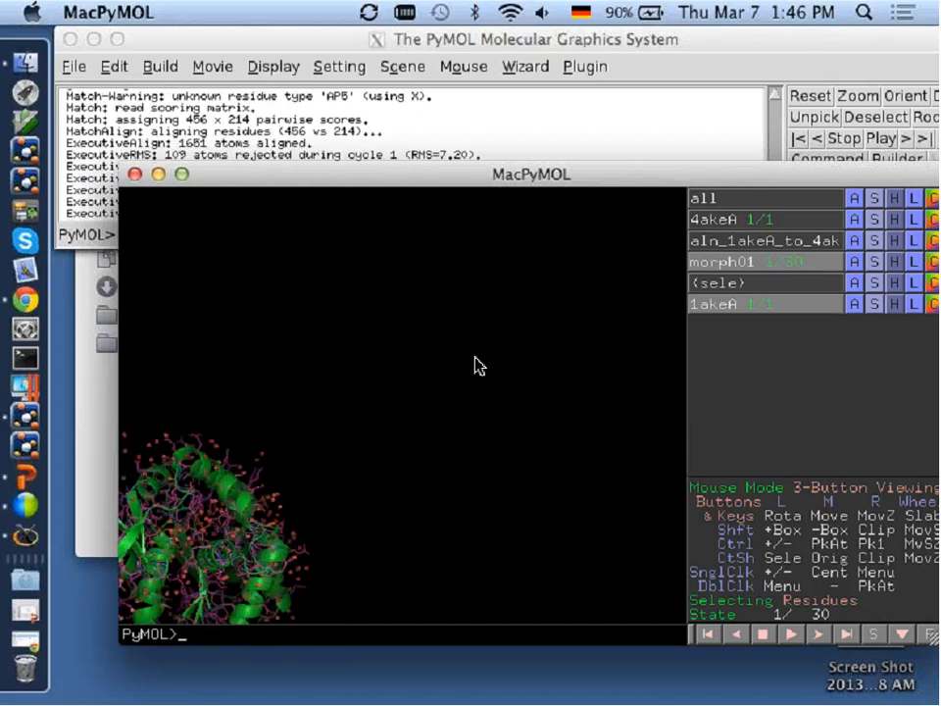
Show the structures as cartoon with organic molecules (org) as sticks, and center the view on the ligand.
type("as cartoon")
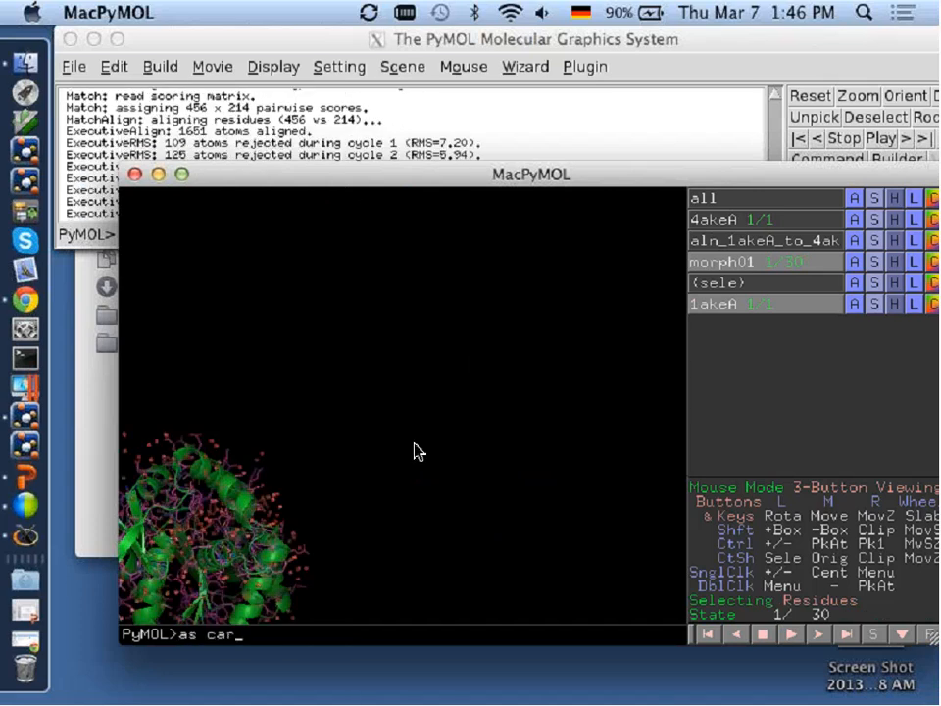
key("Return")
type("show sticks,")
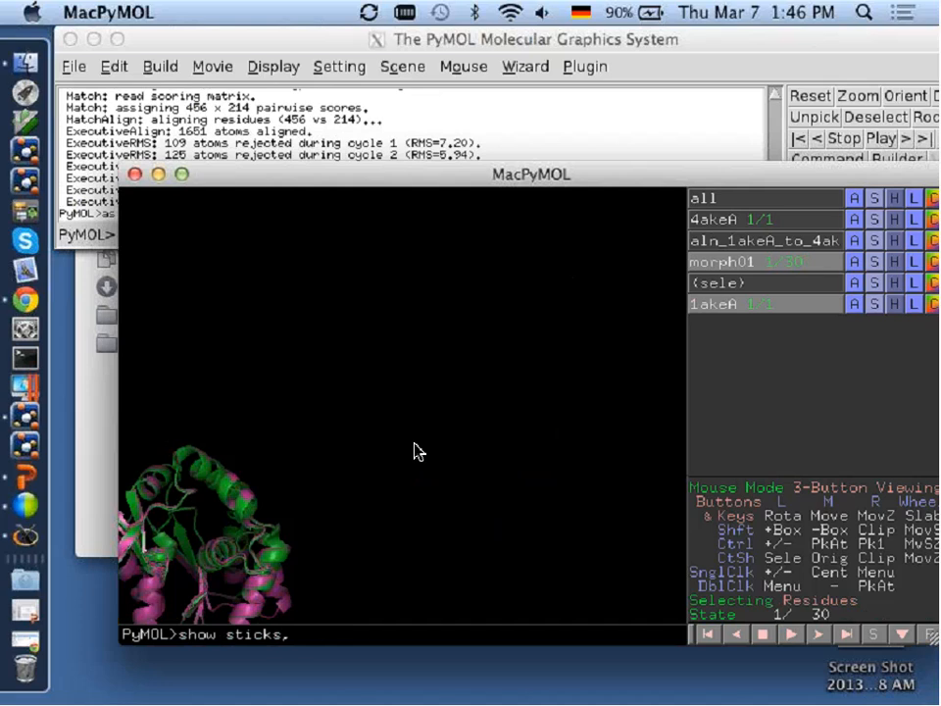
type(" org")
key("Return")
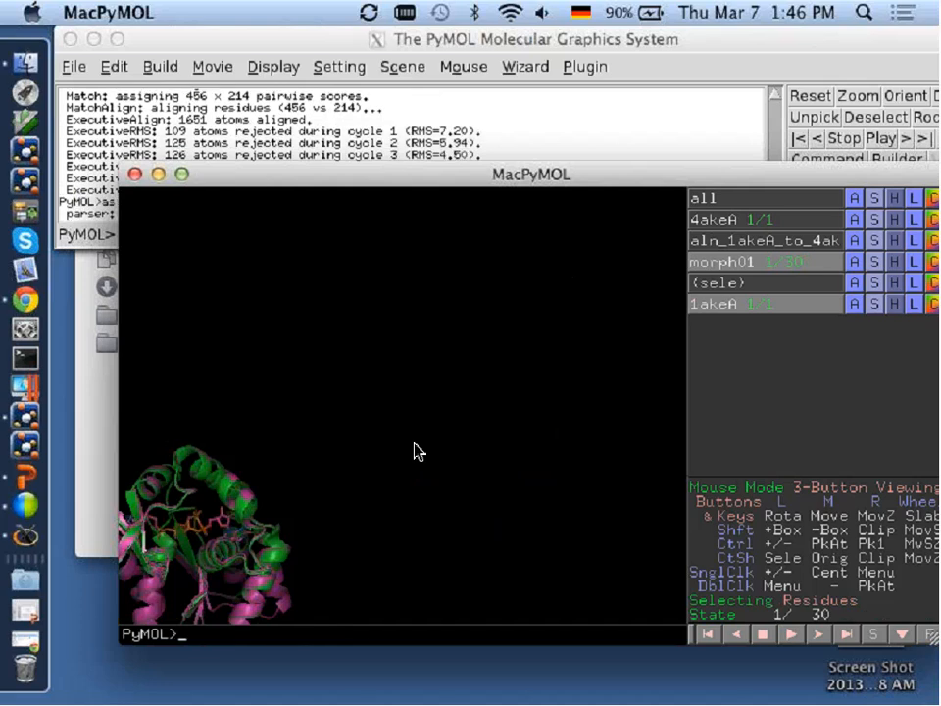
middle_click(202, 528)
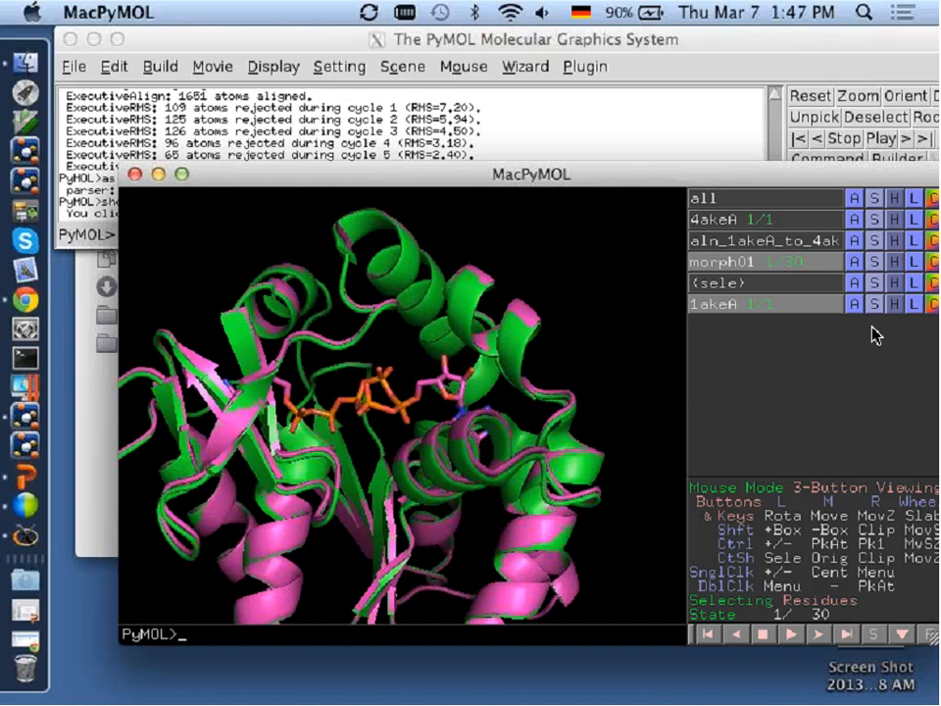
Remove all atoms matching "1akeA and not org" and display morph01 together with the remaining ligand.
type("remove ")
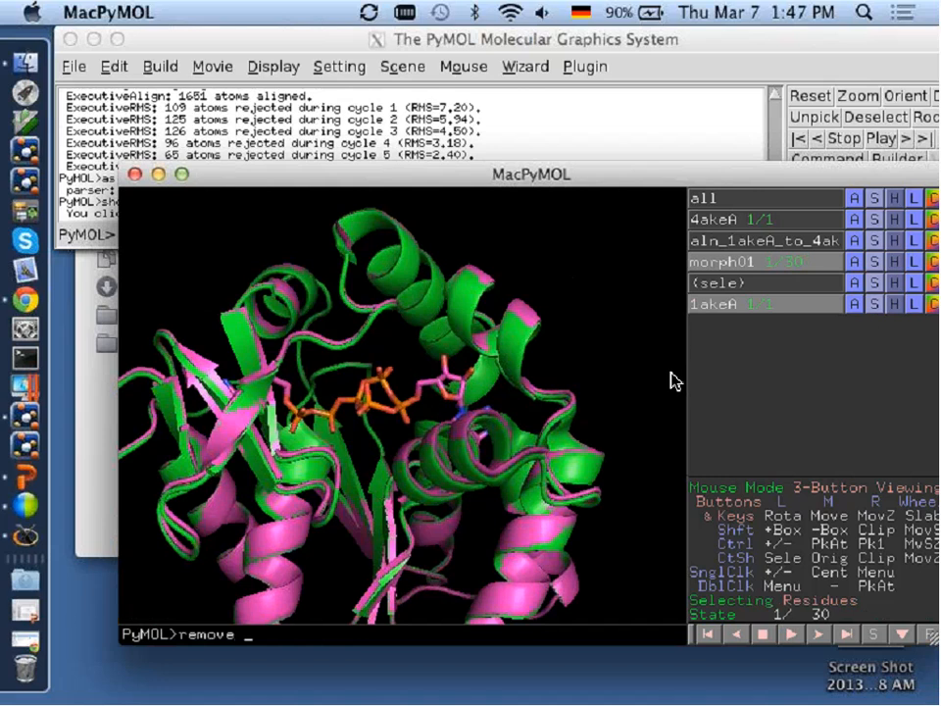
type("1akeA and not org")
key("Return")
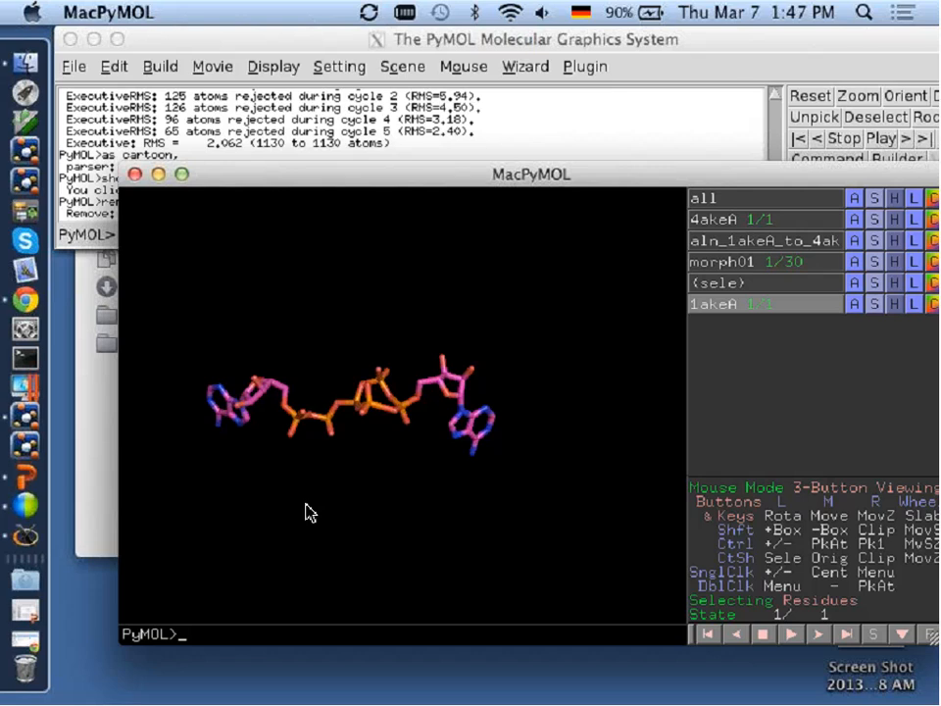
left_click(707, 262)
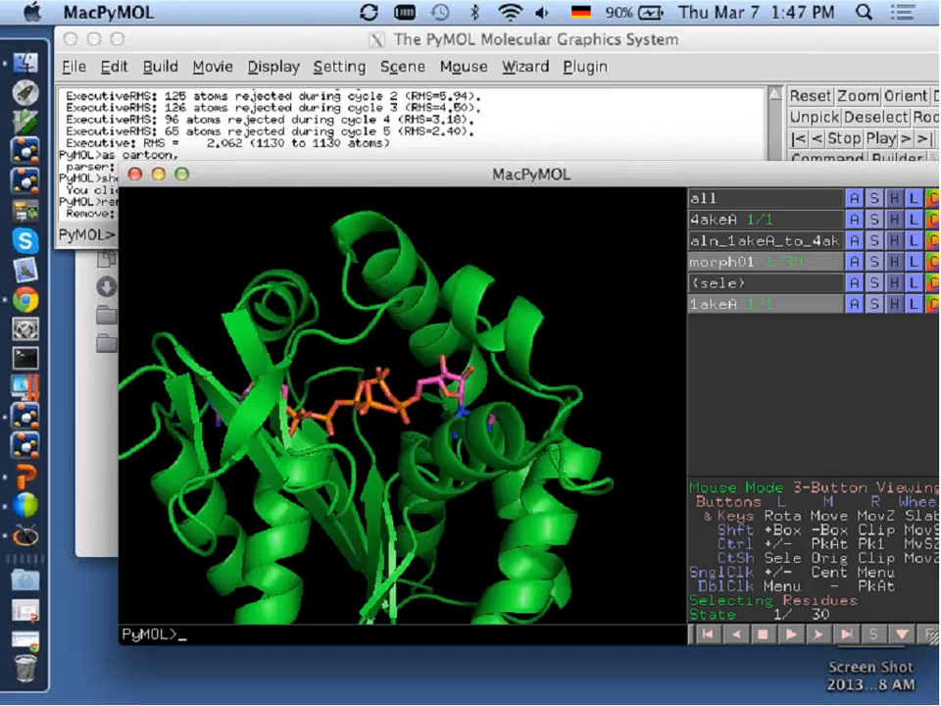
Program a 4-second Y-Roll camera loop around the protein and ligand, and play the movie.
left_click_drag(412, 457, 421, 423)
left_click_drag(370, 395, 463, 437)
left_click_drag(420, 436, 424, 433)
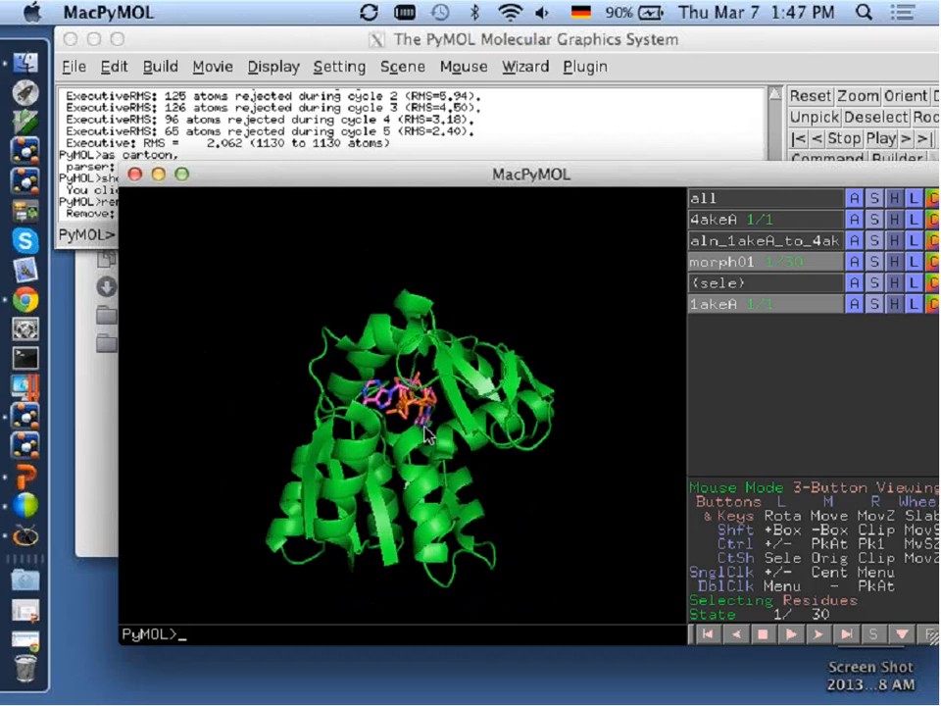
left_click(212, 66)
left_click(212, 65)
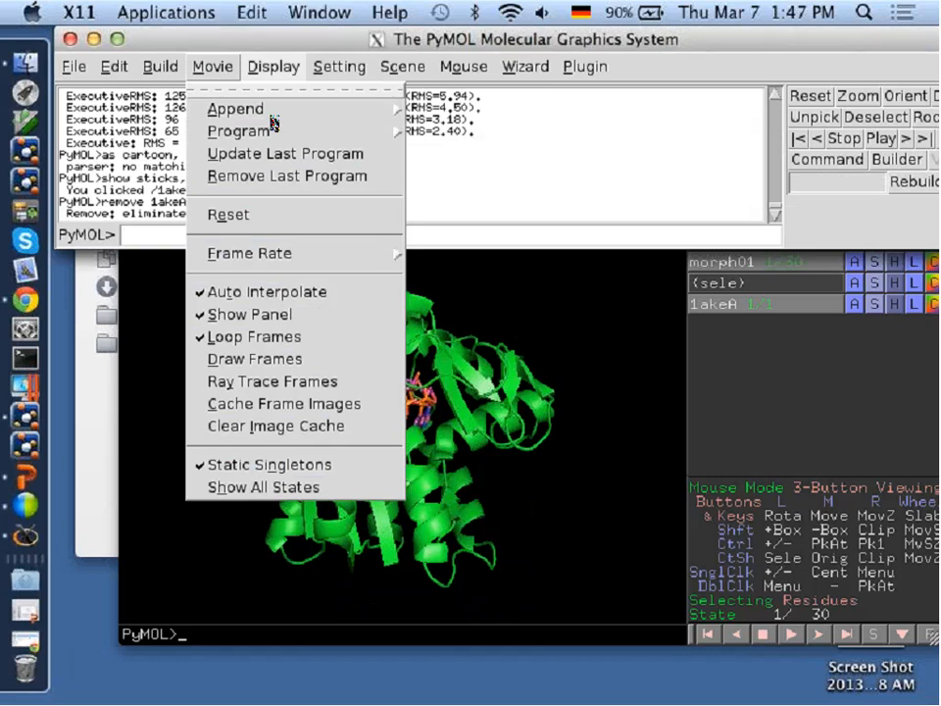
mouse_move(265, 135)
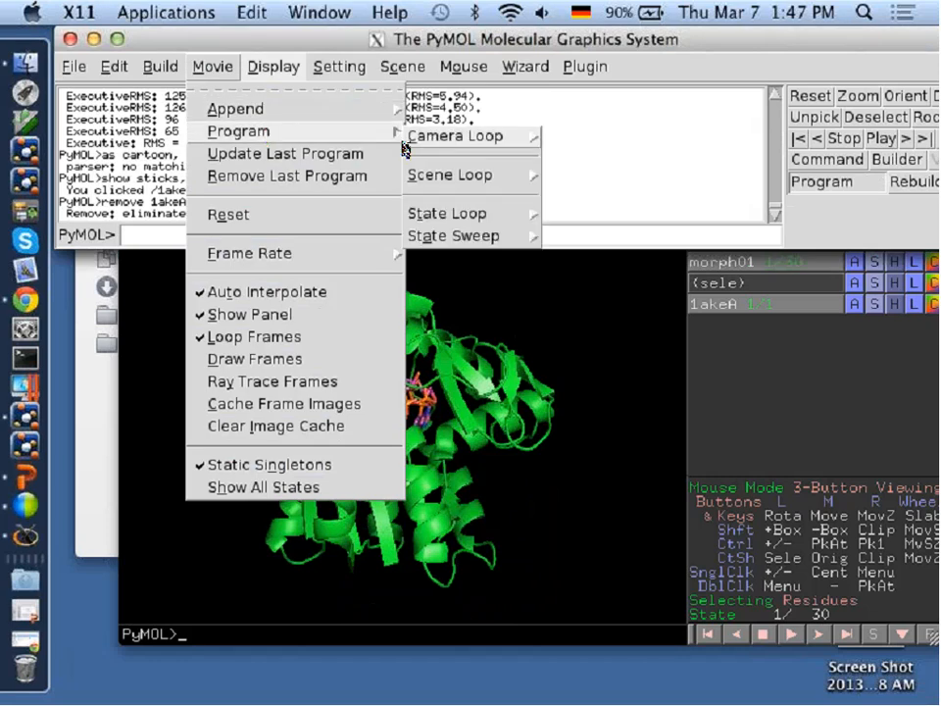
mouse_move(471, 138)
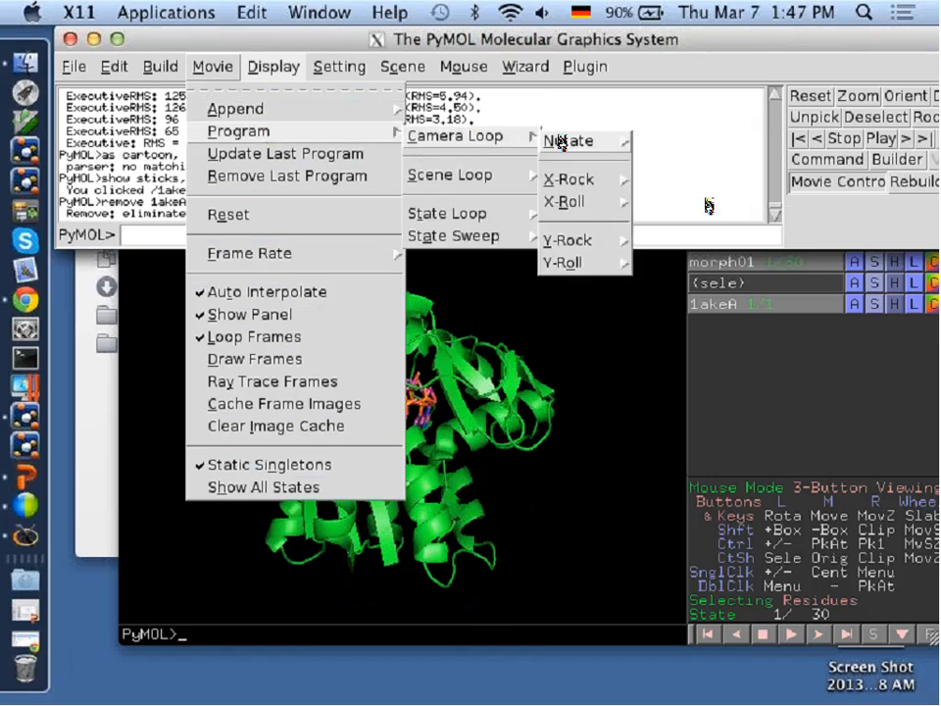
mouse_move(594, 276)
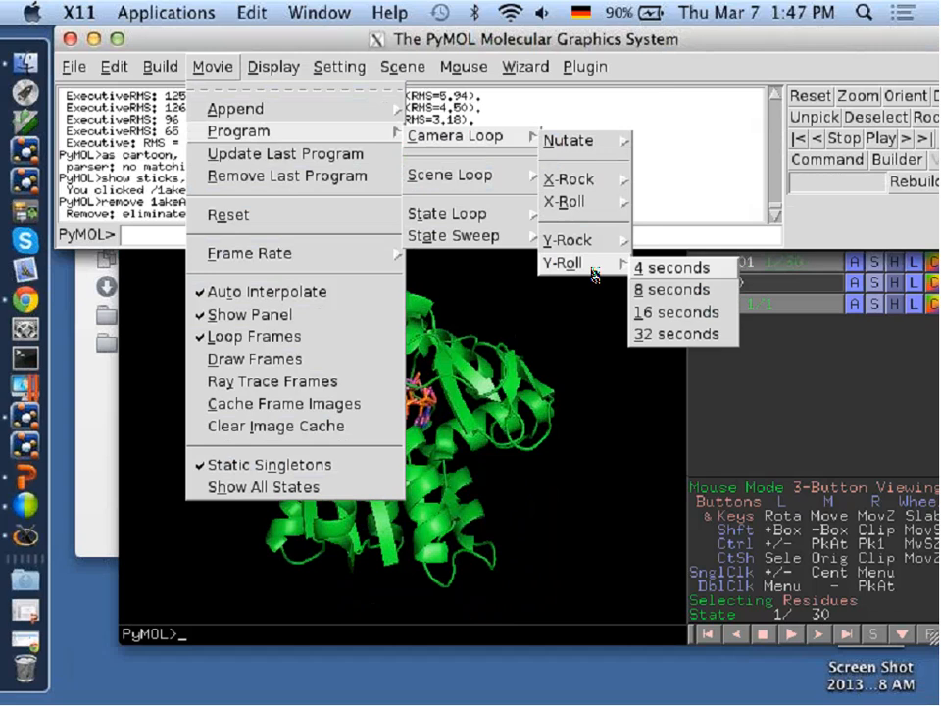
left_click(715, 269)
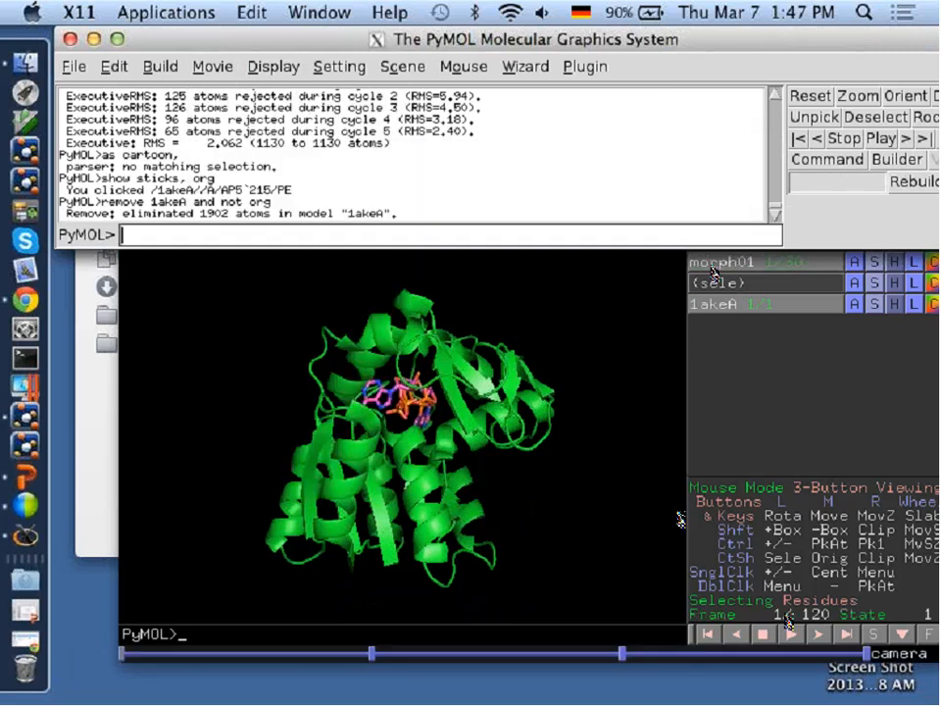
left_click(792, 633)
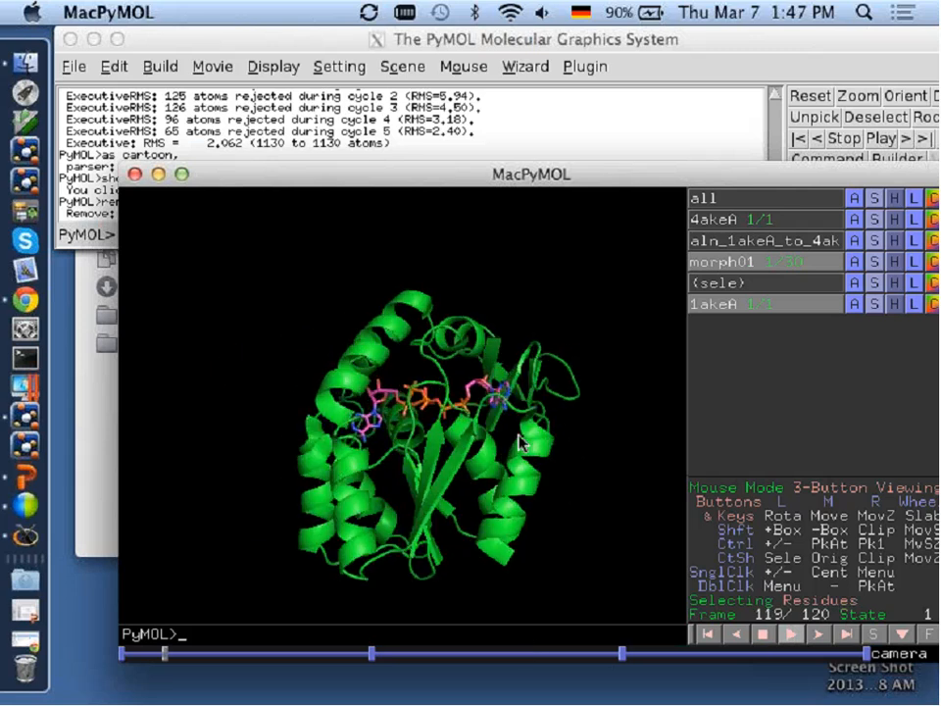
Stop the playback, go to the last frame, and append 4 seconds to the movie.
left_click(757, 638)
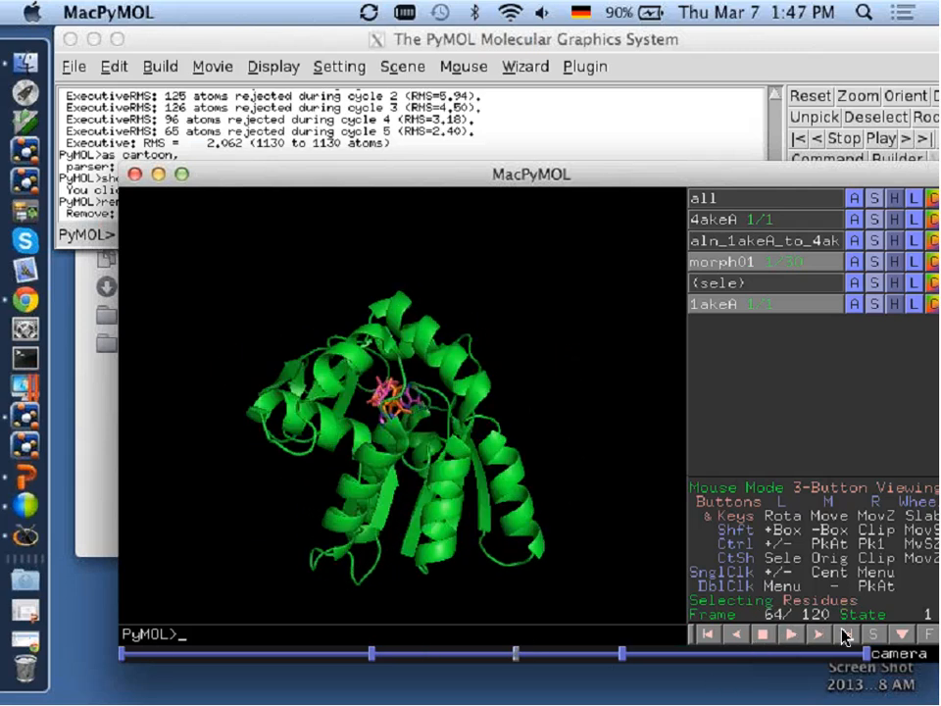
left_click(842, 629)
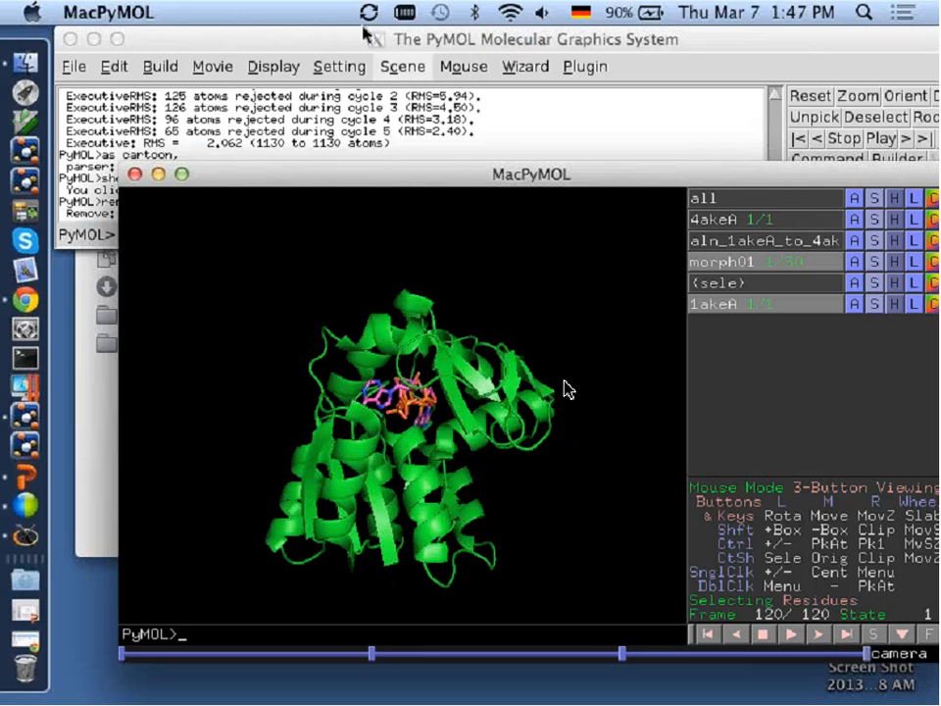
left_click(211, 58)
left_click(212, 66)
mouse_move(250, 113)
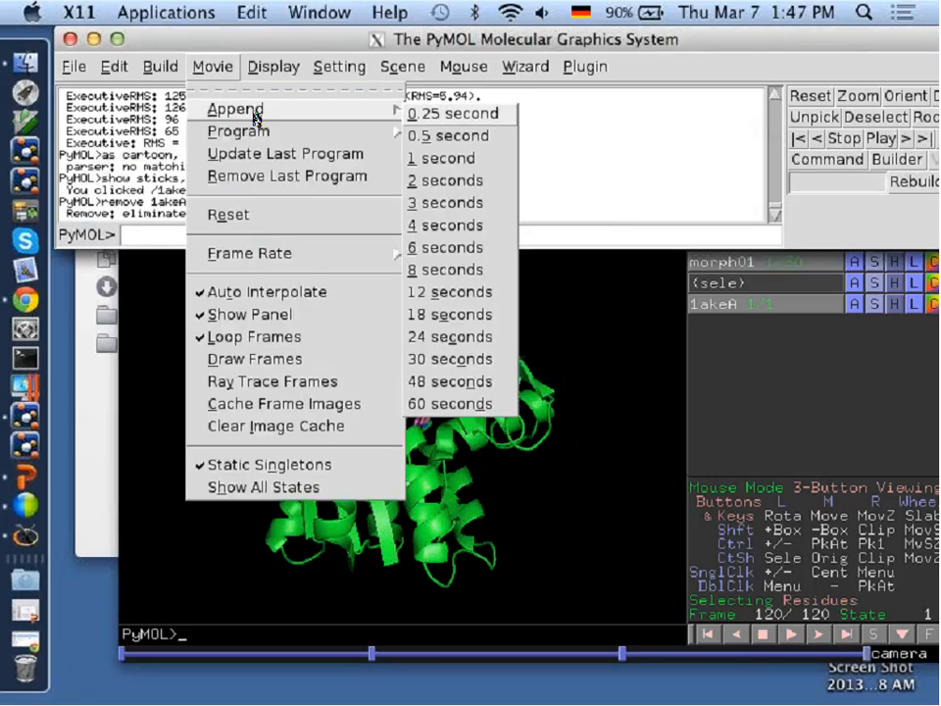
left_click(444, 226)
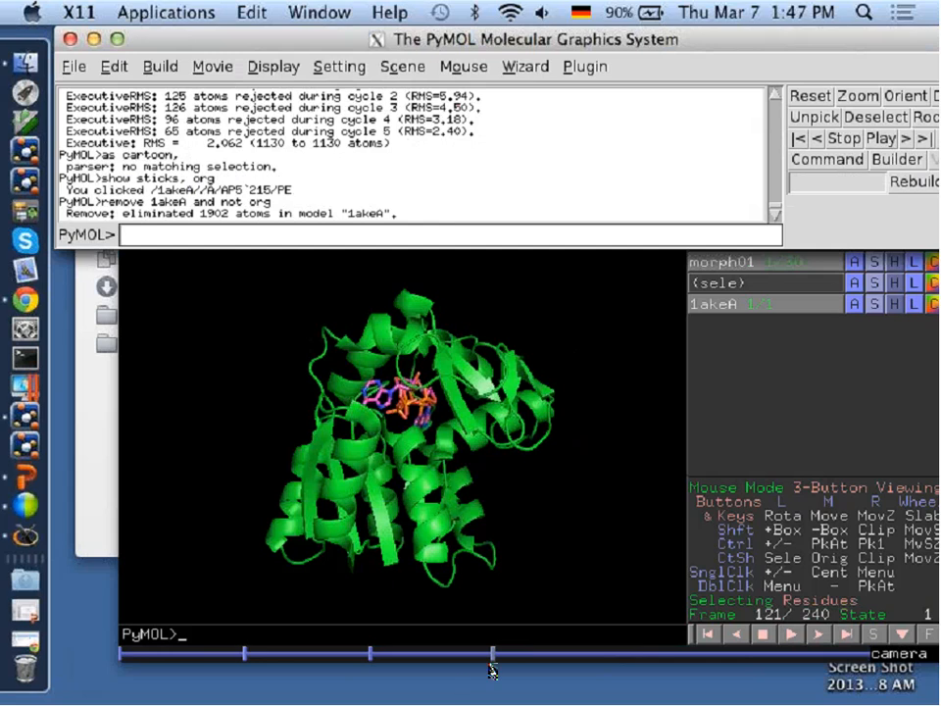
Scrub through the appended part of the movie timeline and return to frame 124 near its start.
left_click(552, 659)
left_click_drag(551, 659, 701, 659)
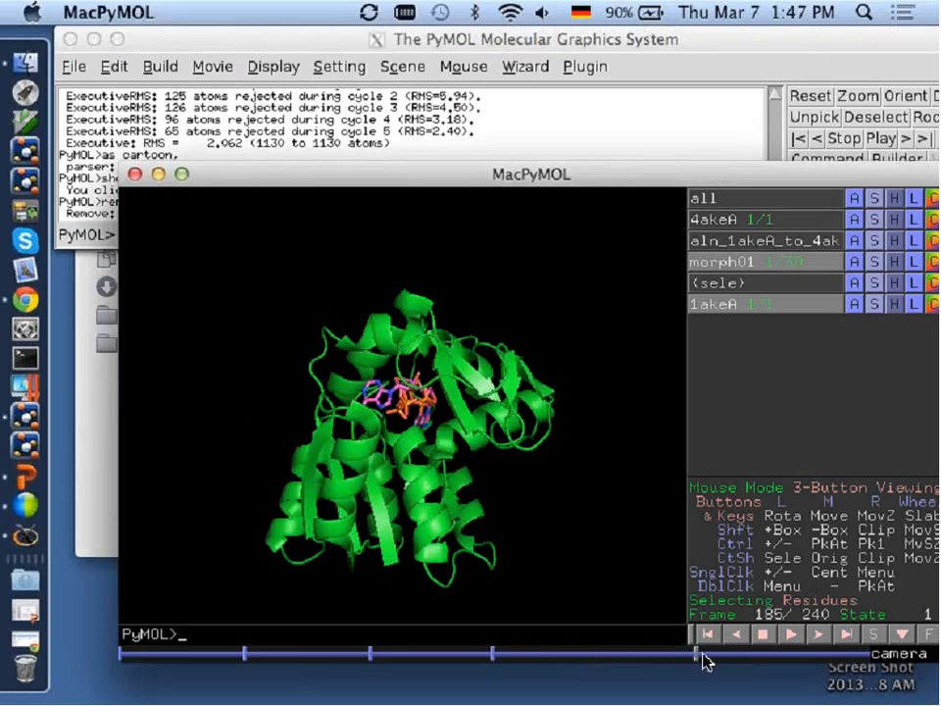
left_click(796, 661)
mouse_move(803, 662)
left_mouse_down()
mouse_move(372, 662)
mouse_move(787, 666)
mouse_move(320, 673)
mouse_move(627, 667)
mouse_move(452, 676)
mouse_move(517, 683)
mouse_move(508, 675)
left_mouse_up()
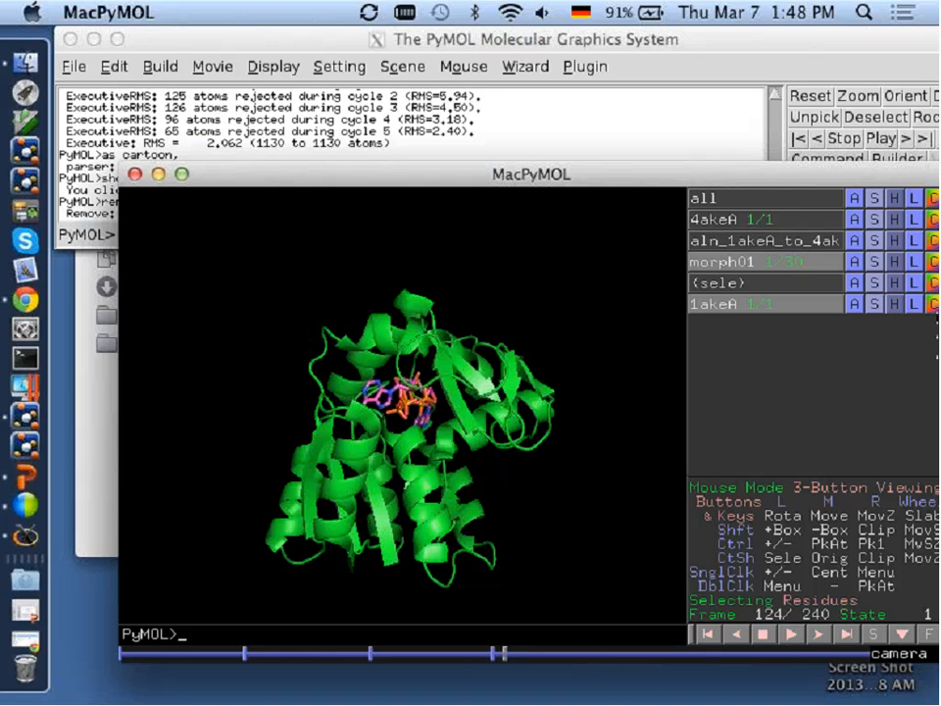
Switch the mouse mode to 3-Button Motions and store a motion key frame for 1akeA at frame 124.
left_click_drag(883, 172, 833, 165)
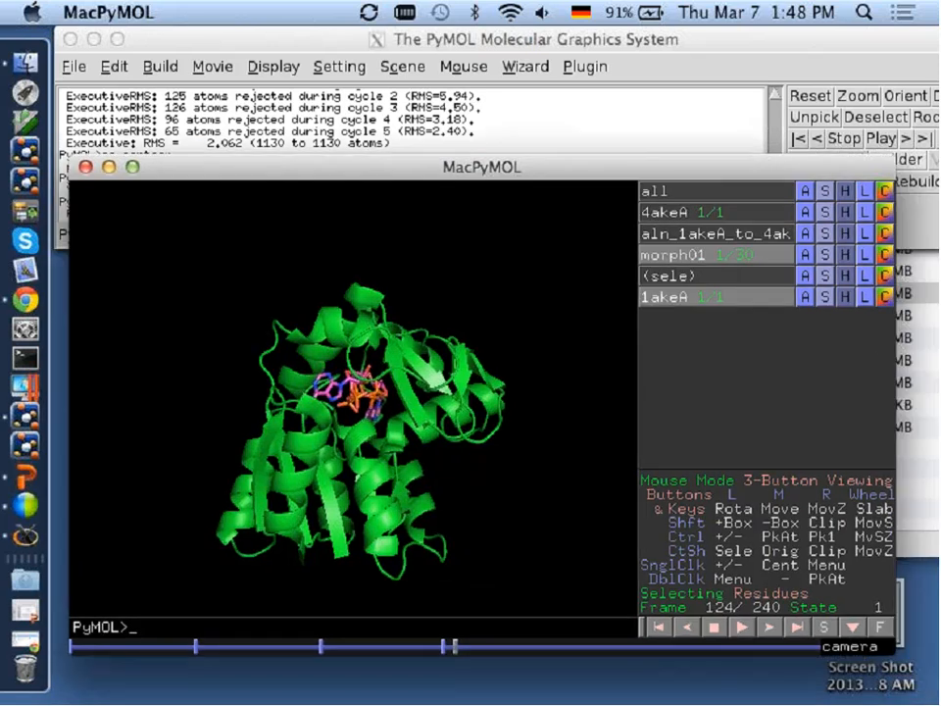
left_click(884, 292)
mouse_move(774, 324)
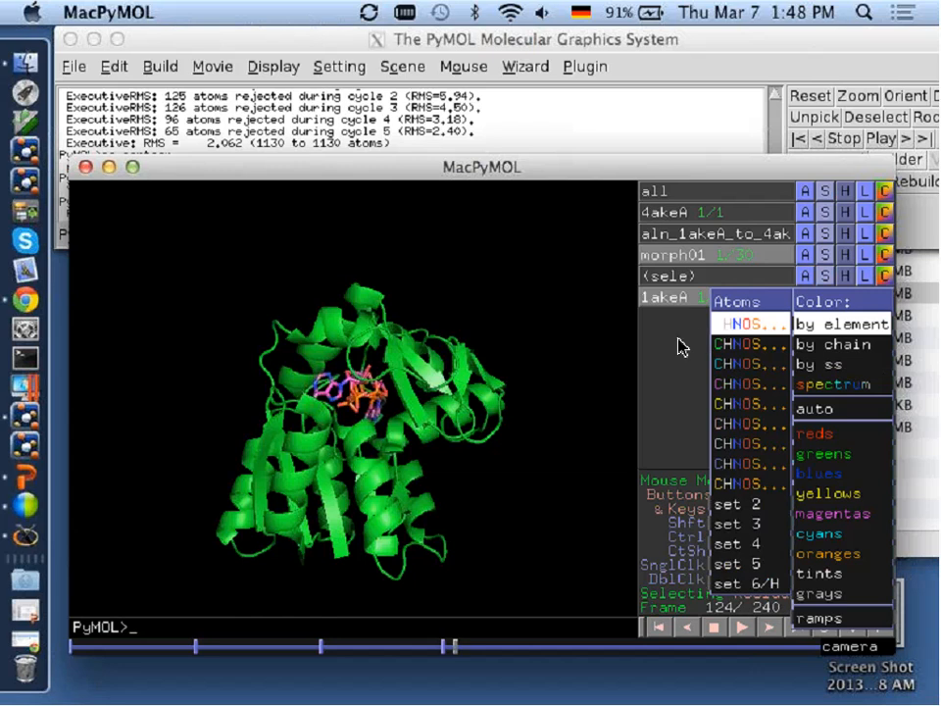
left_click(821, 550)
left_click(871, 480)
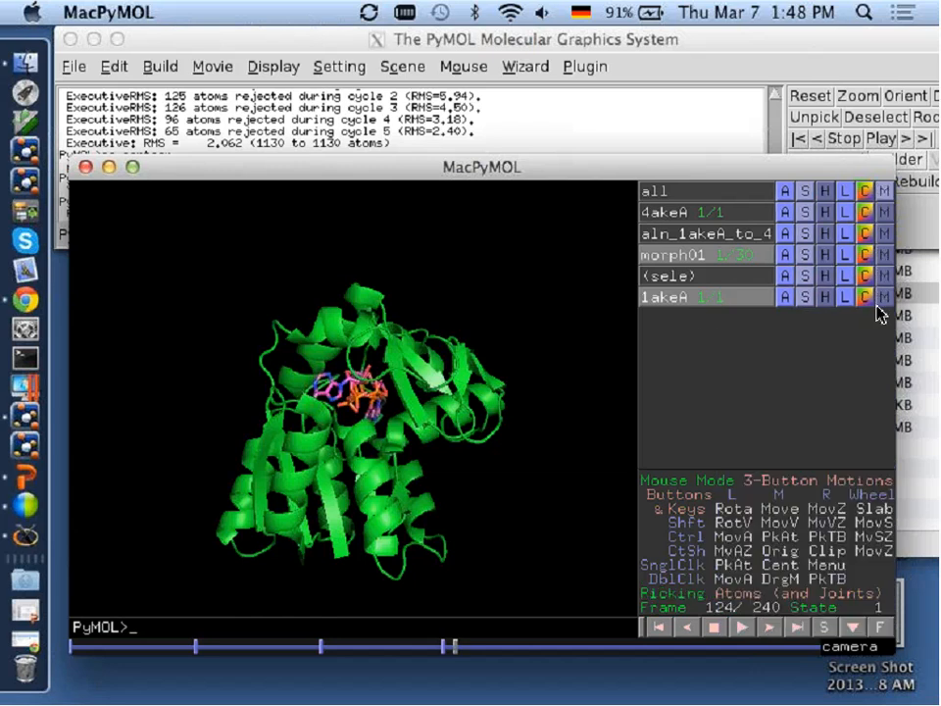
left_click(884, 296)
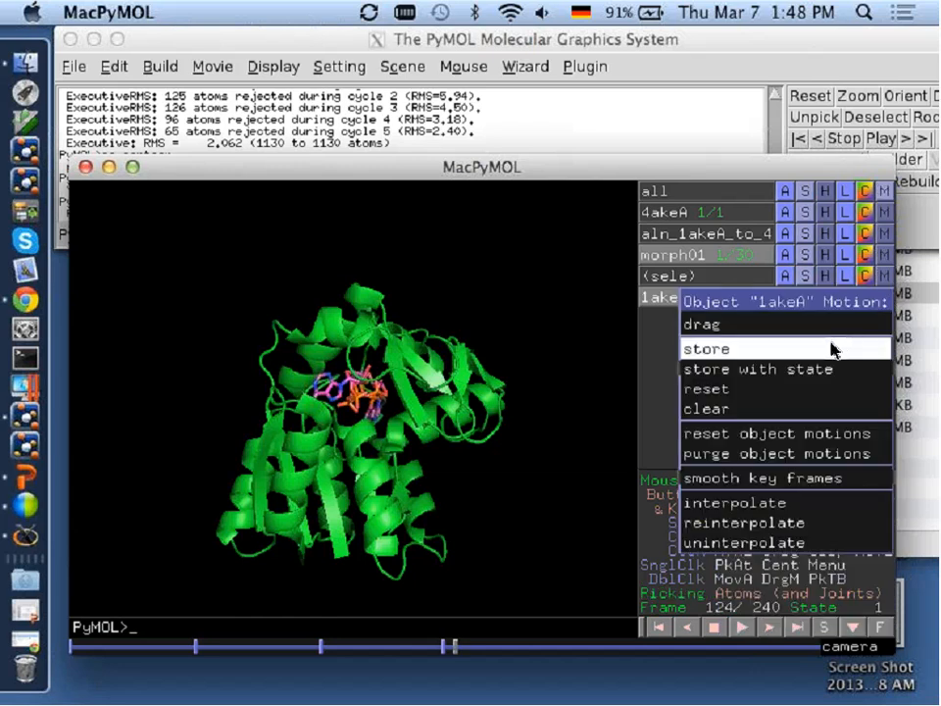
left_click(739, 351)
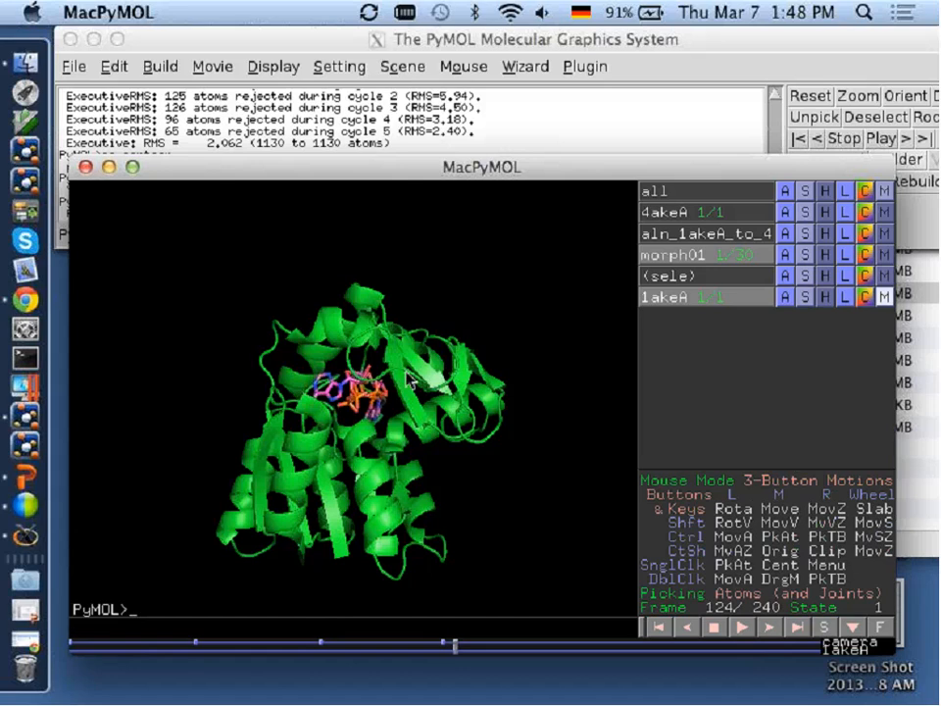
middle_click_drag(412, 406, 313, 412)
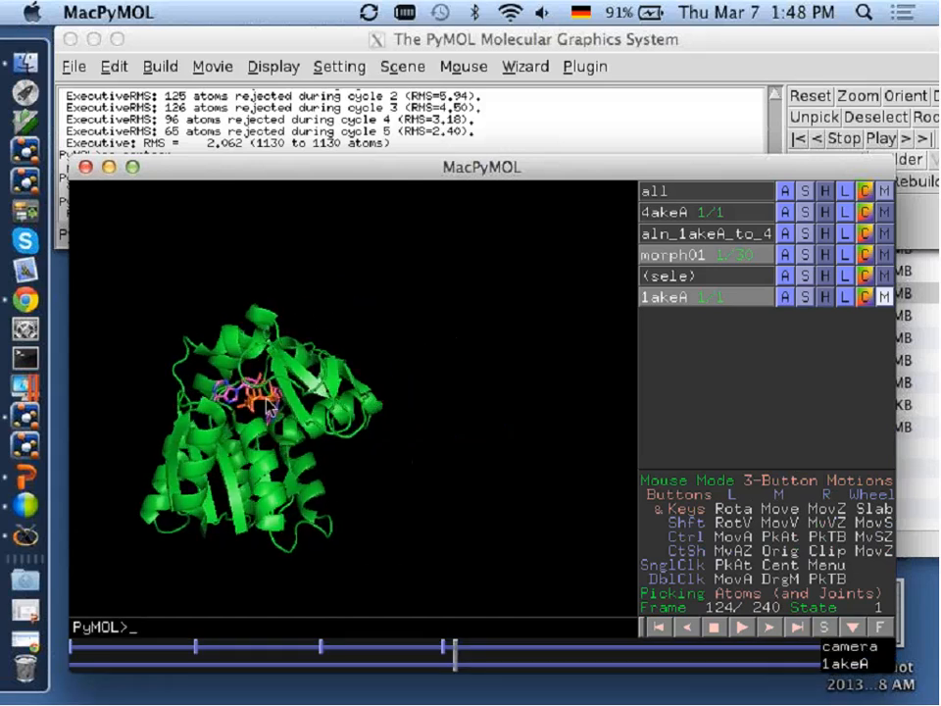
left_click(884, 296)
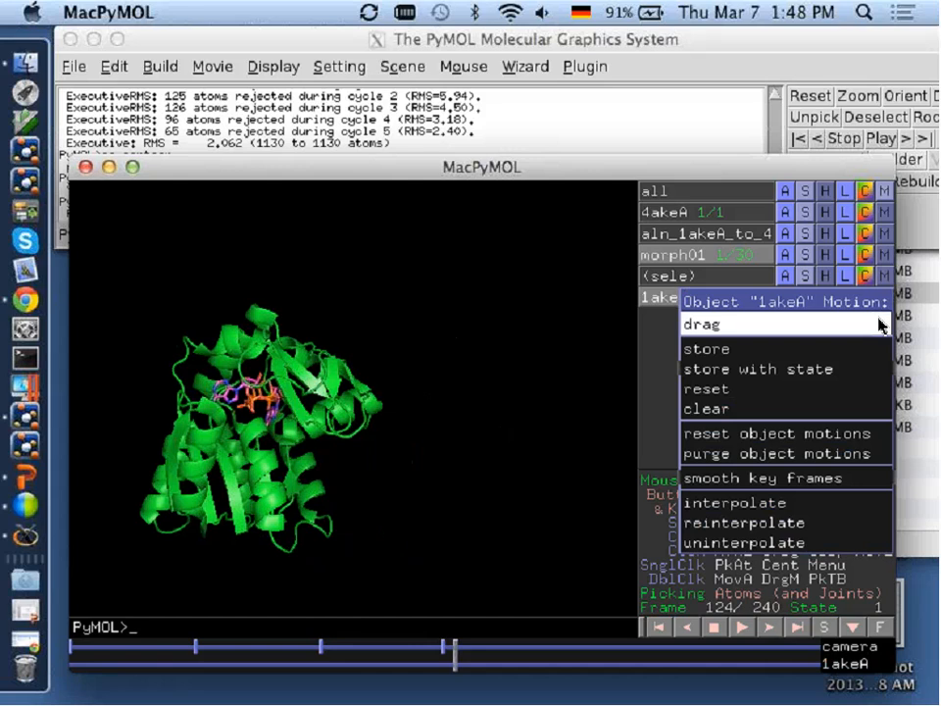
left_click(880, 323)
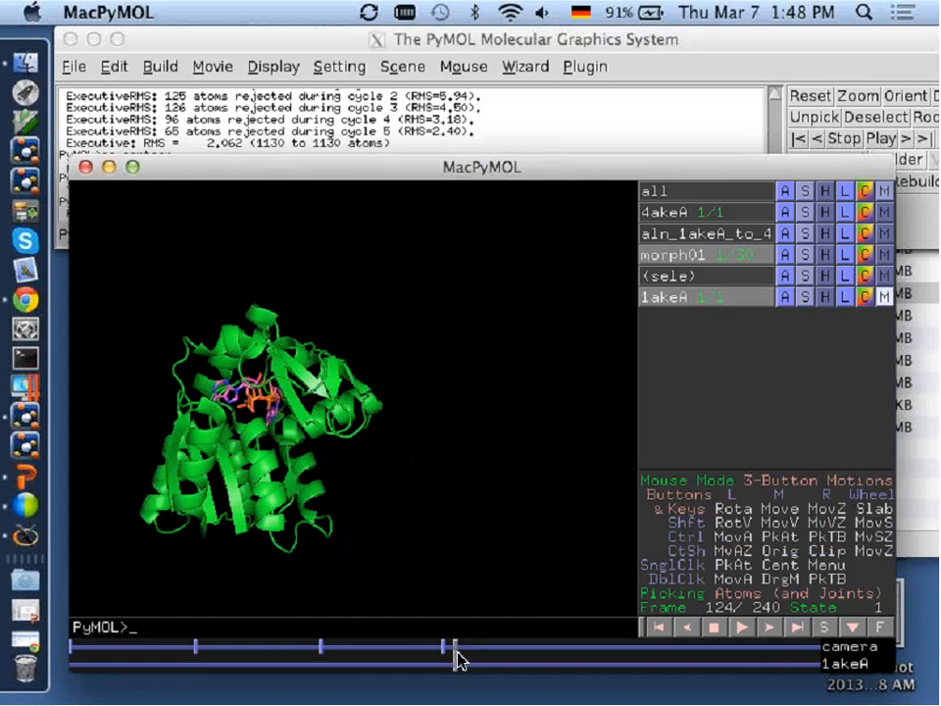
At frame 207, drag the 1akeA ligand out of the binding site to beside the protein and finish the drag to store its key frame.
left_click_drag(456, 653, 713, 654)
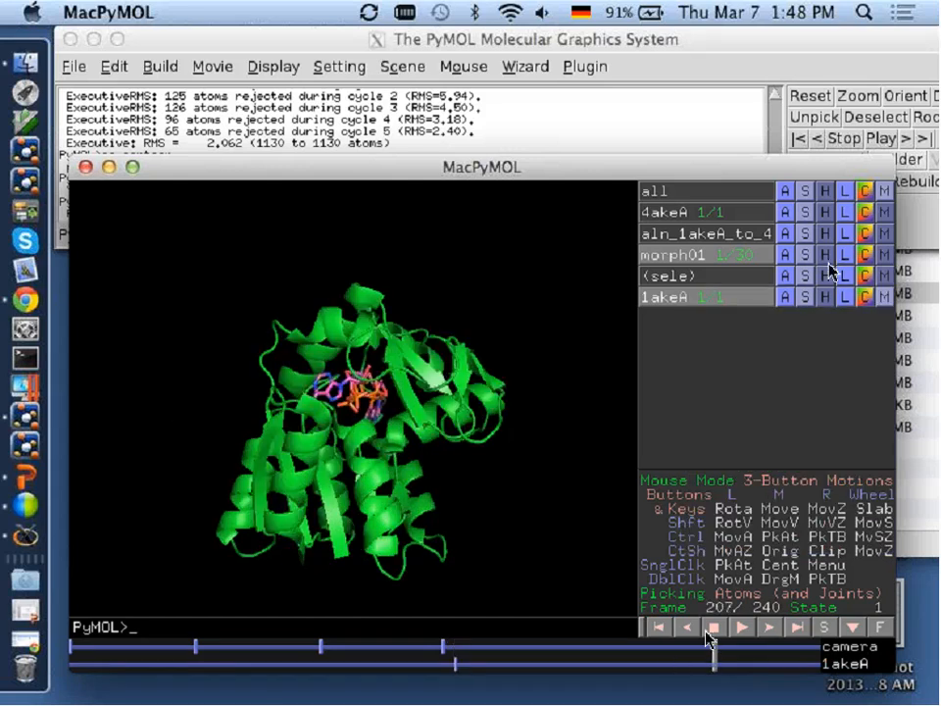
left_click(884, 296)
left_click(882, 323)
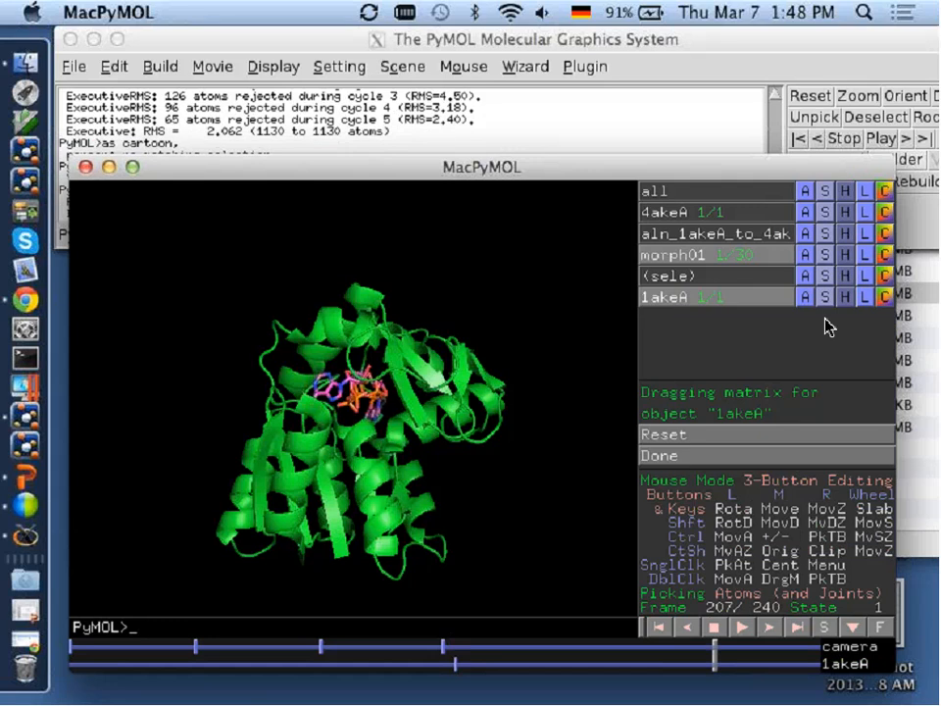
left_click_drag(376, 394, 413, 390, "shift")
middle_click_drag(413, 390, 590, 372, "shift")
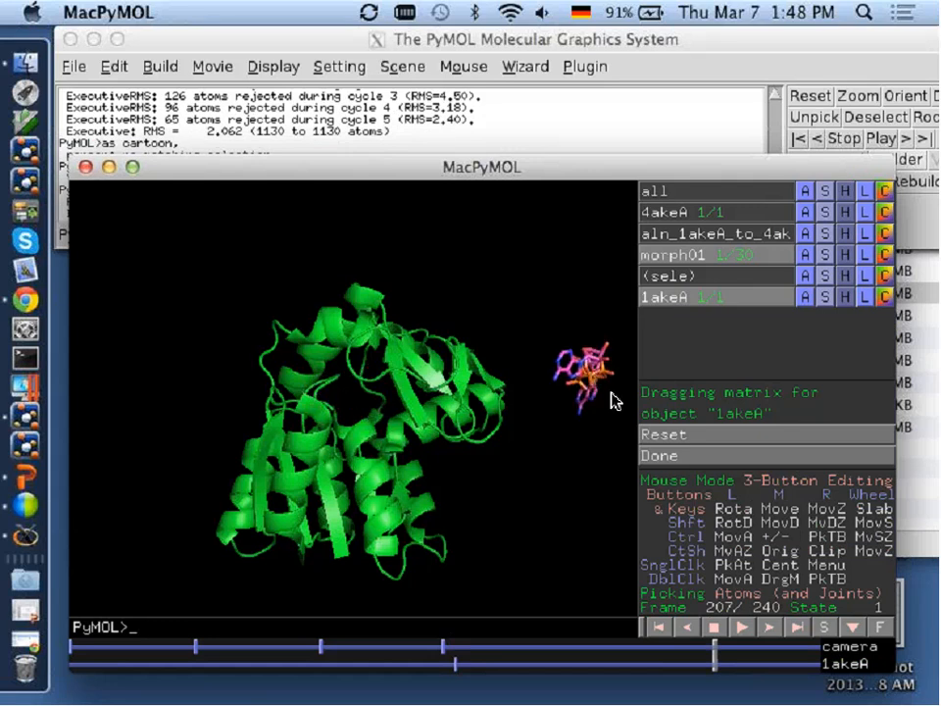
left_click(753, 456)
left_click(713, 665)
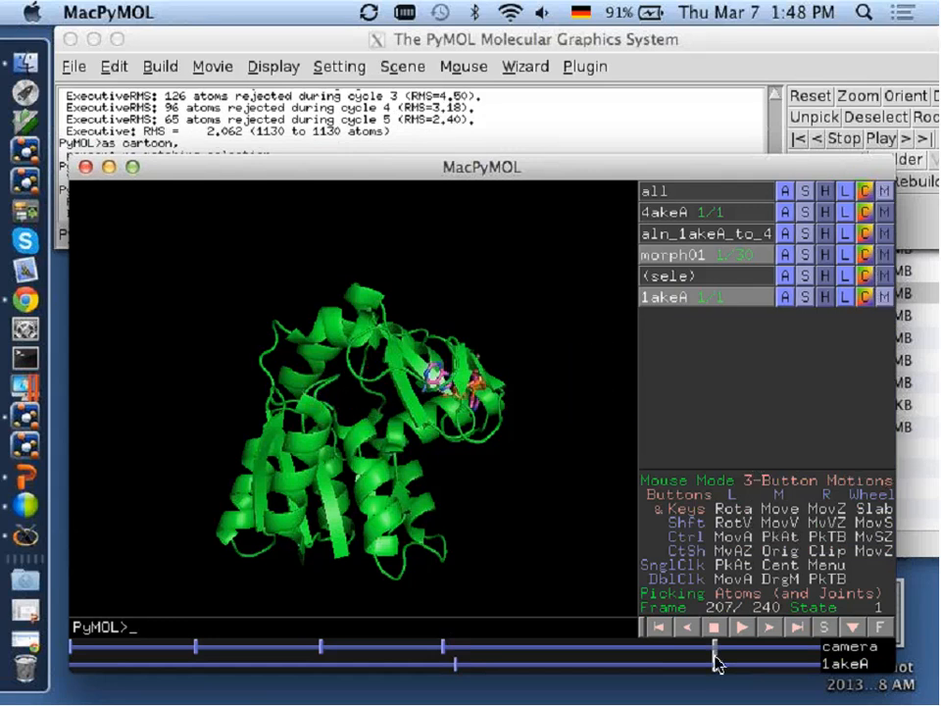
Scrub back to frame 130 and store a morph01 motion key frame with state 1.
left_click_drag(716, 656, 476, 673)
left_click(585, 670)
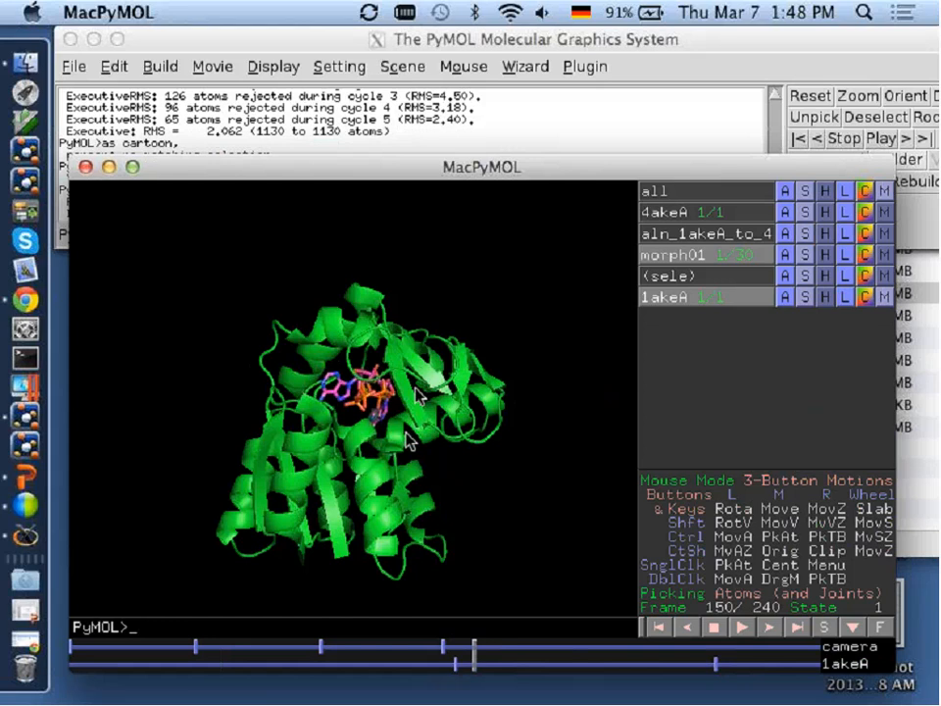
left_click(885, 254)
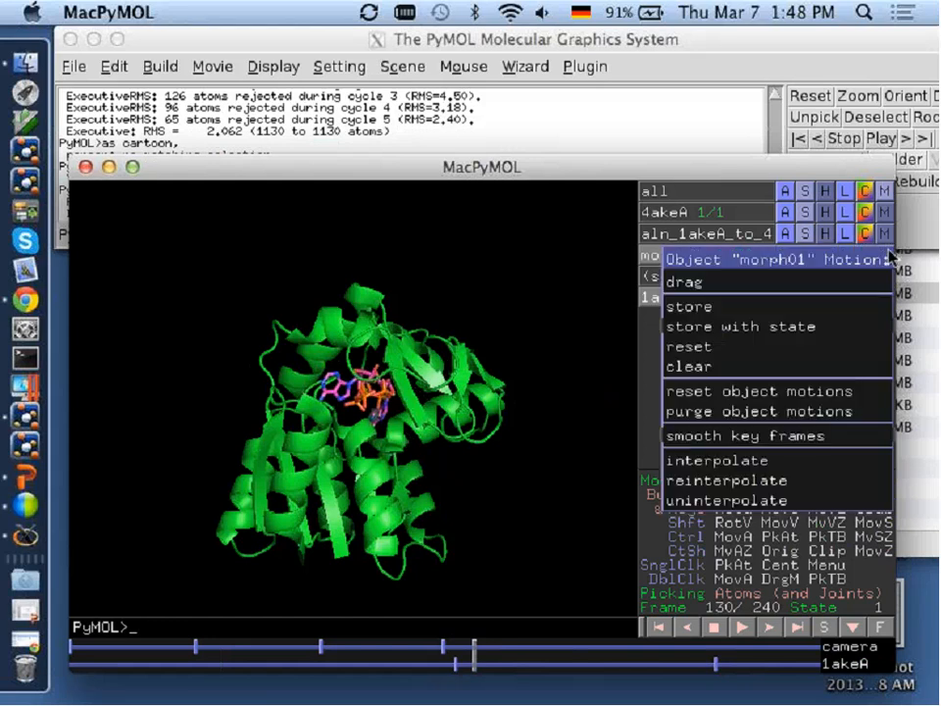
mouse_move(784, 326)
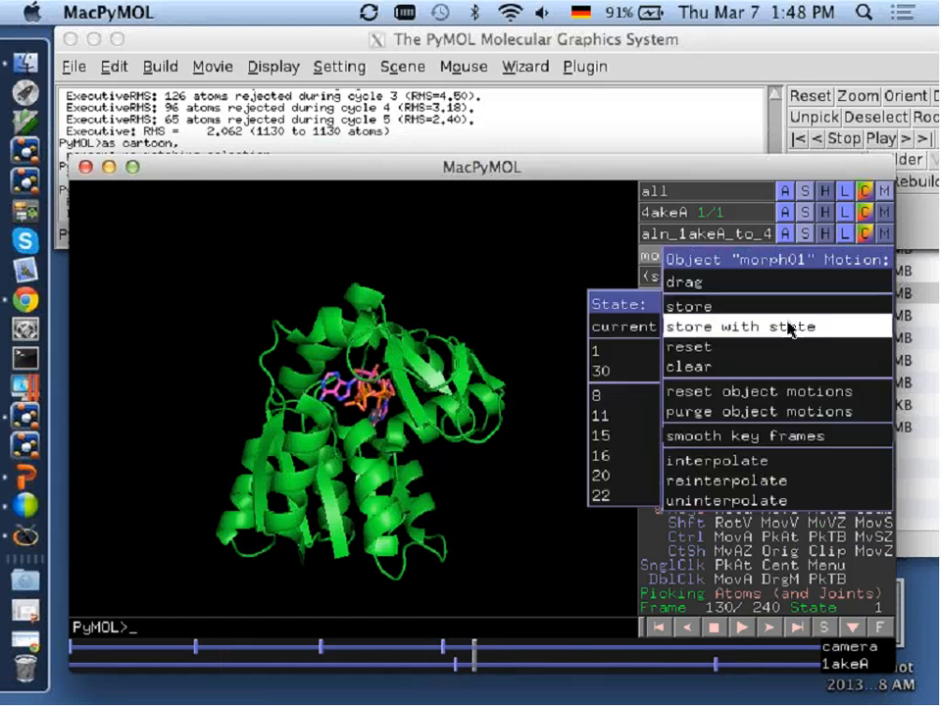
left_click(617, 353)
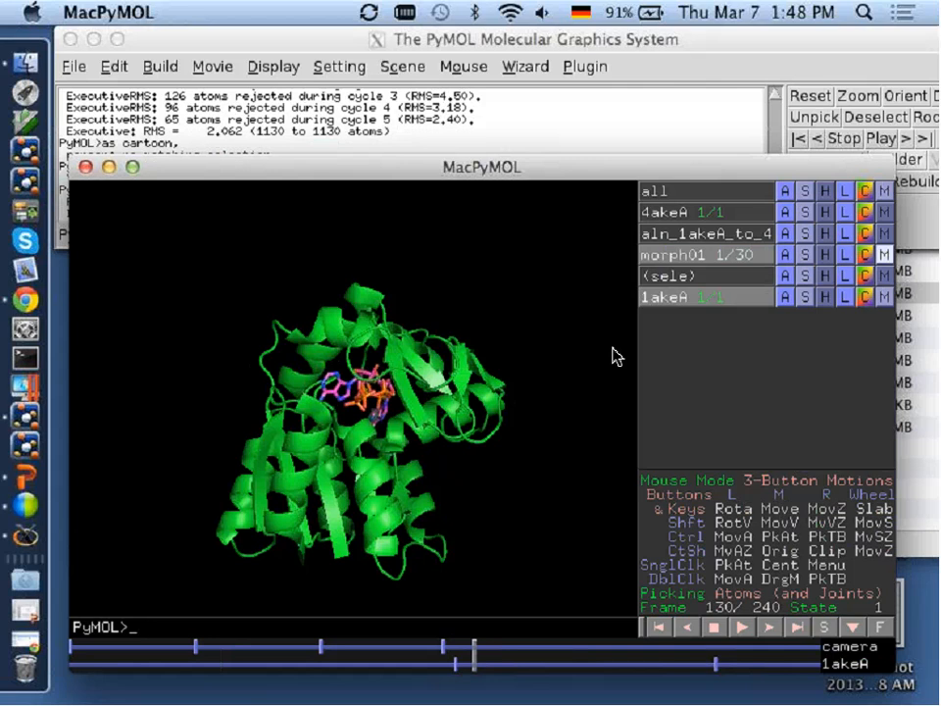
Move the timeline to frame 202 and store a morph01 motion key frame with state 30.
left_click_drag(469, 670, 699, 663)
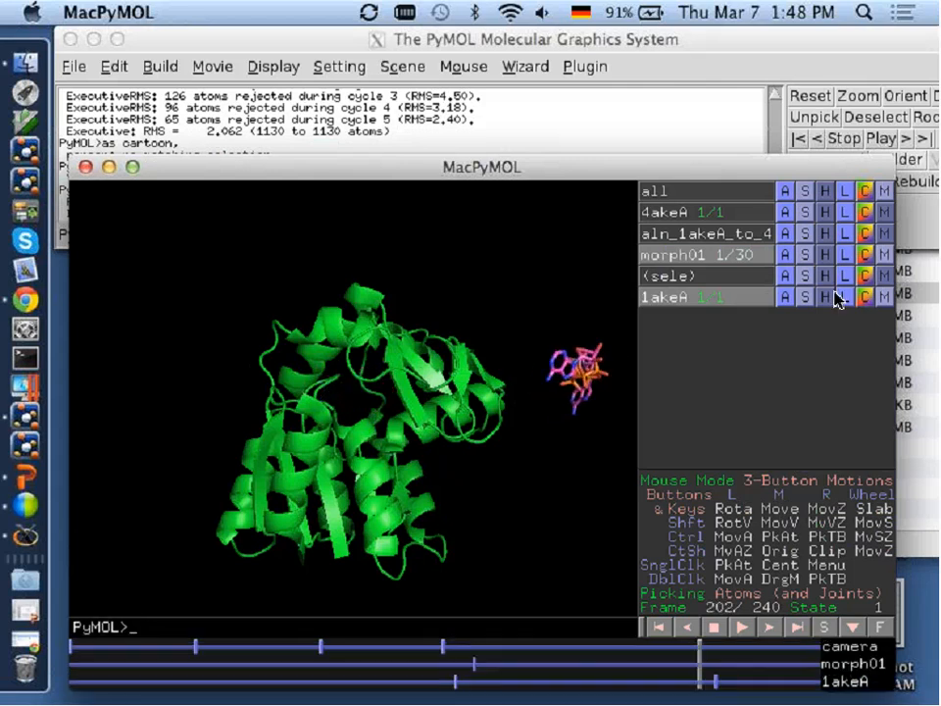
left_click(884, 254)
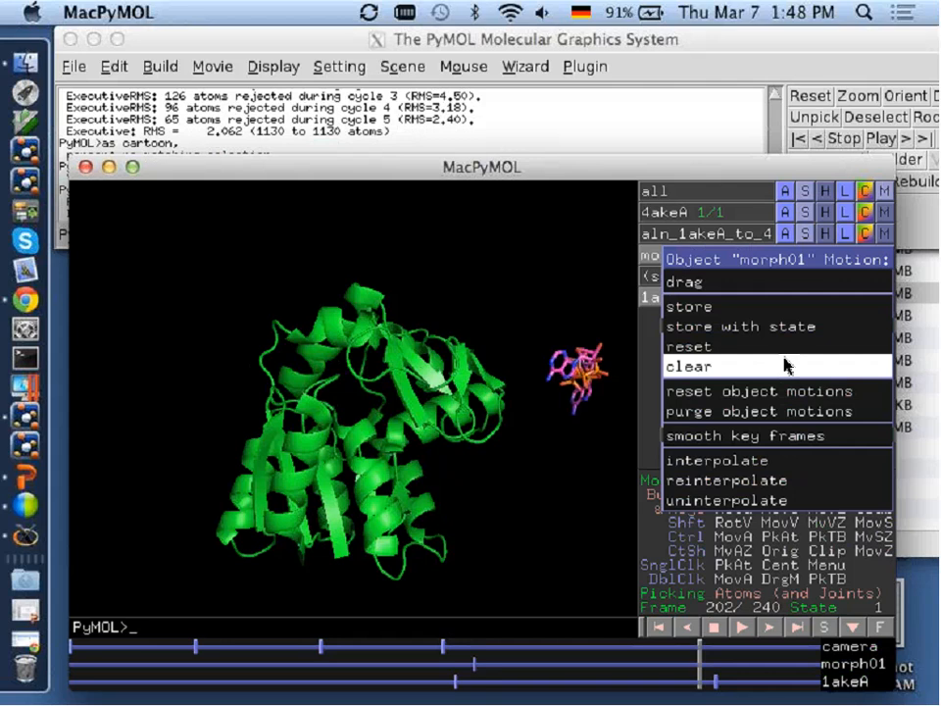
mouse_move(676, 326)
left_click(635, 369)
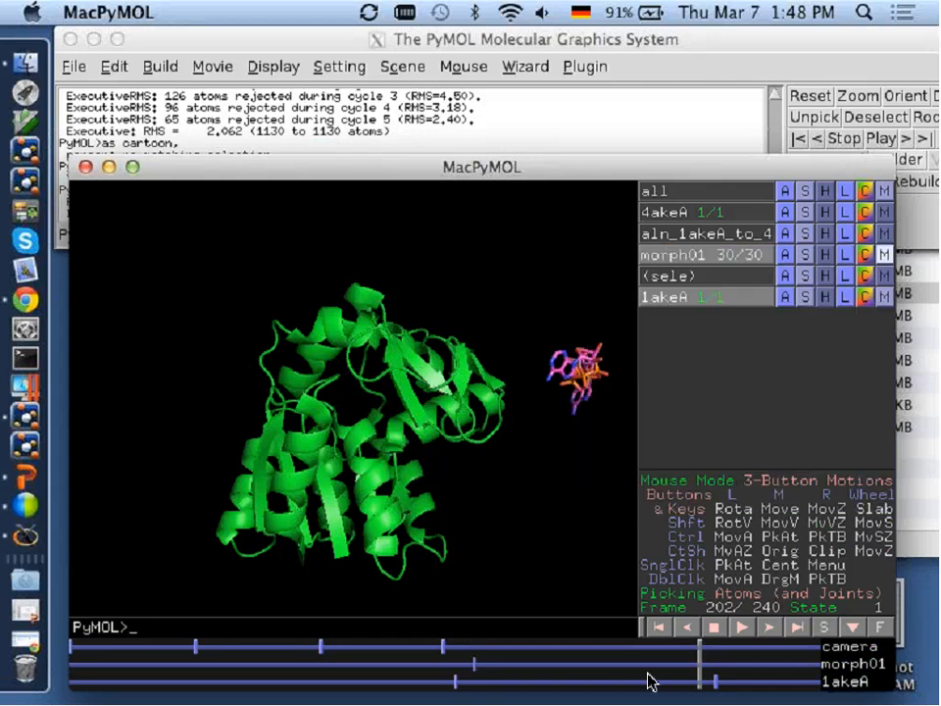
Return to frame 1, play the movie to check the morph and ligand motion, and rewind it to the first frame.
left_click_drag(698, 652, 27, 642)
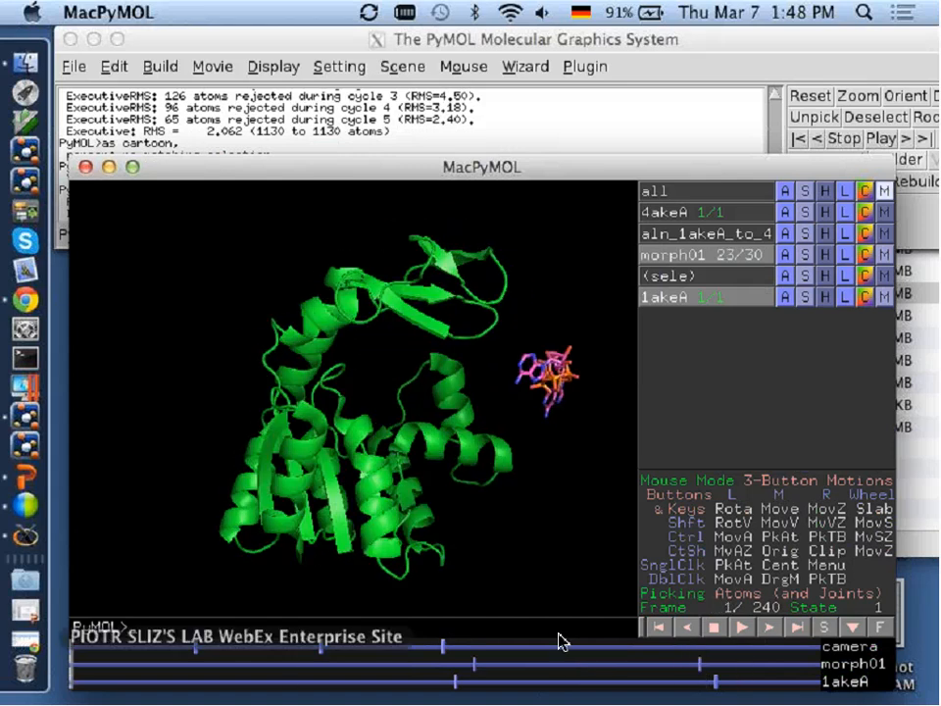
left_click(748, 629)
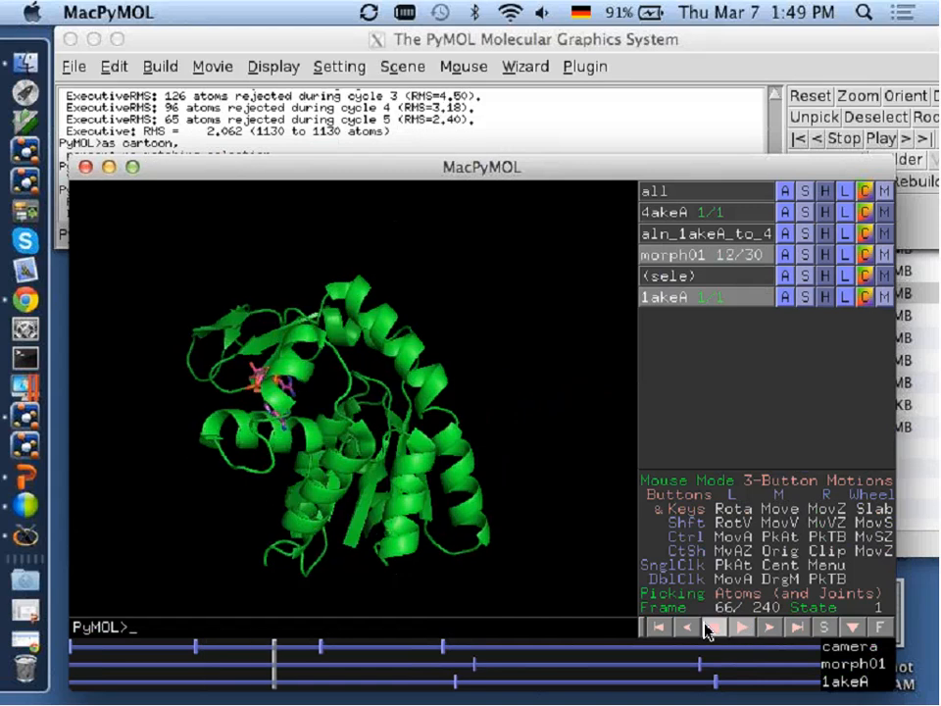
left_click(666, 628)
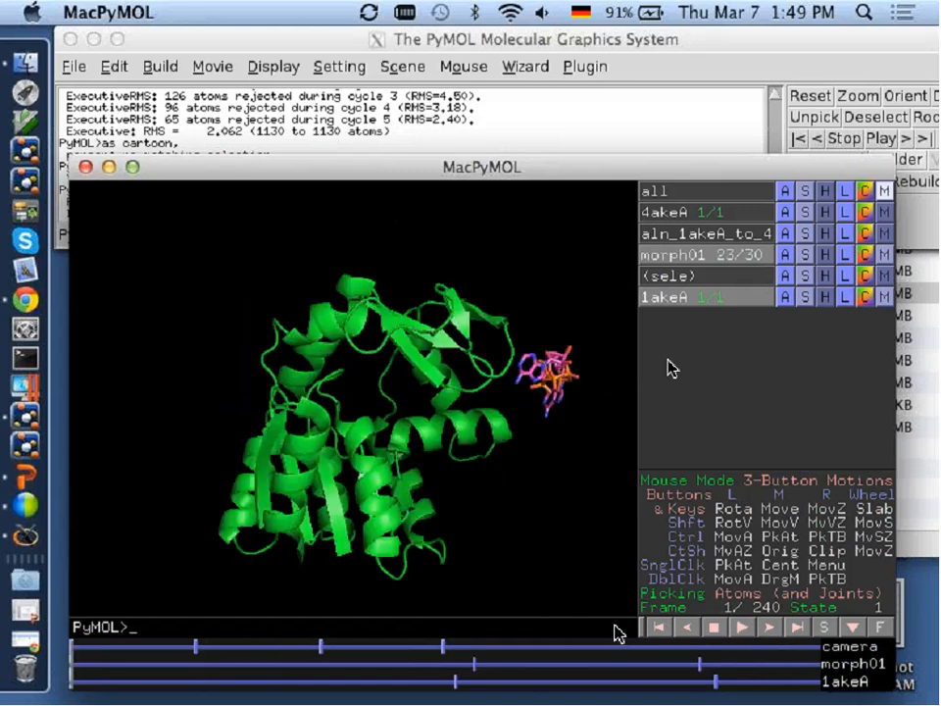
Store a morph01 motion key frame with state 1 at frame 1.
left_click(884, 256)
mouse_move(829, 328)
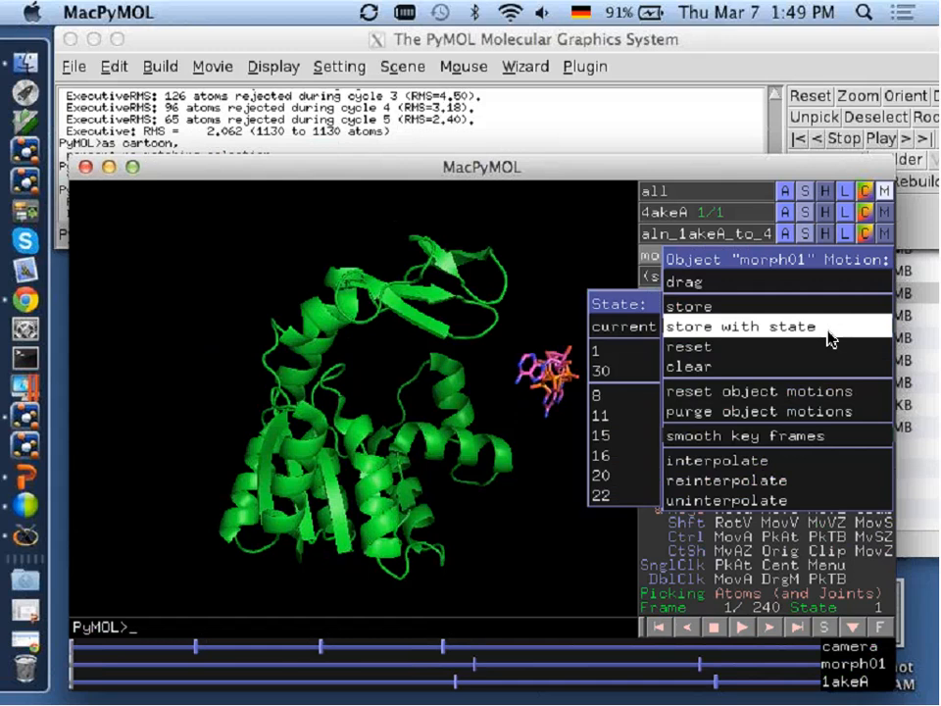
left_click(602, 354)
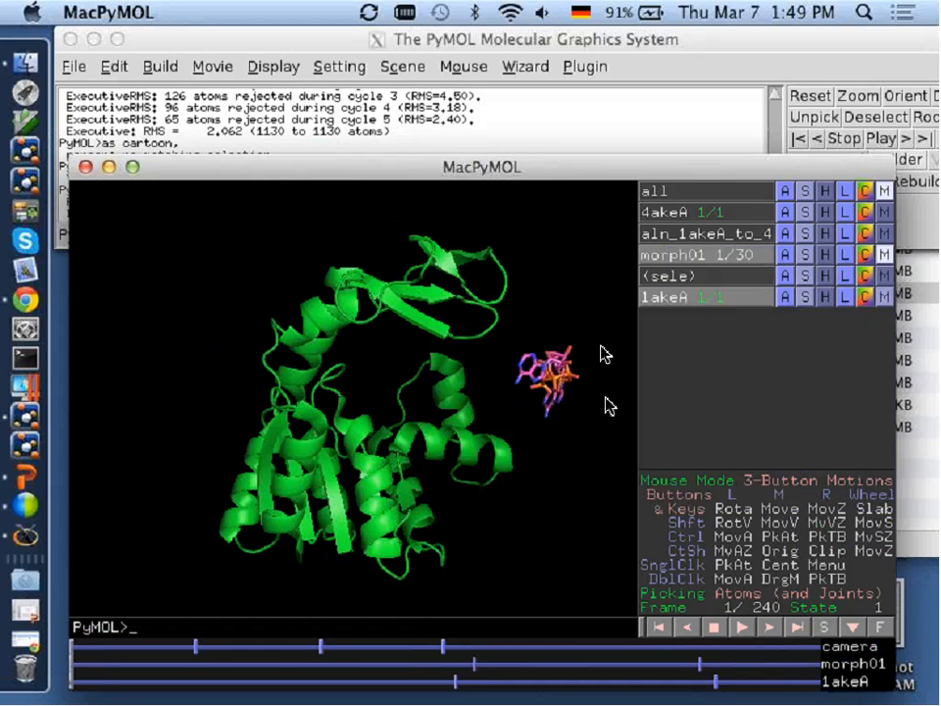
left_click(657, 627)
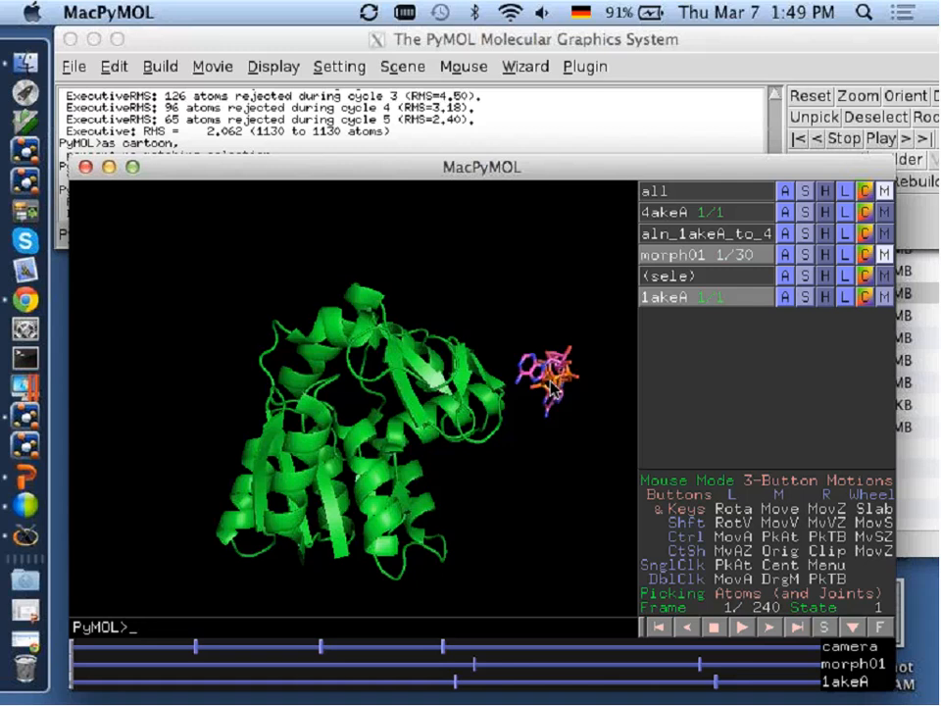
At frame 1, drag the 1akeA ligand back into the binding site, finish the drag, and play the movie.
left_click(883, 296)
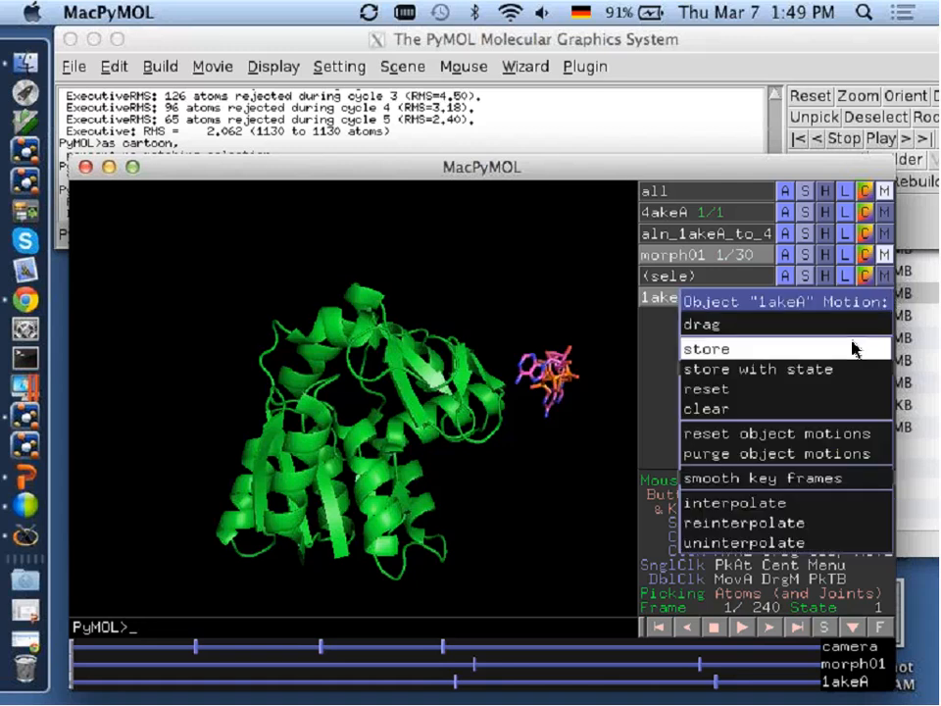
left_click(813, 325)
middle_click_drag(545, 374, 370, 400, "shift")
left_click(672, 456)
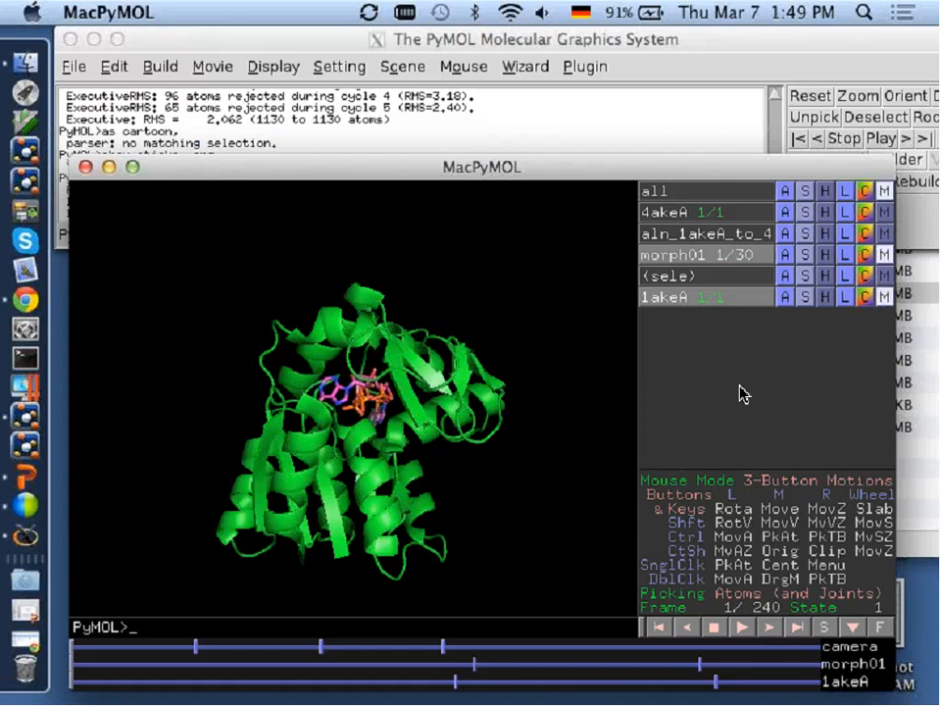
left_click(743, 627)
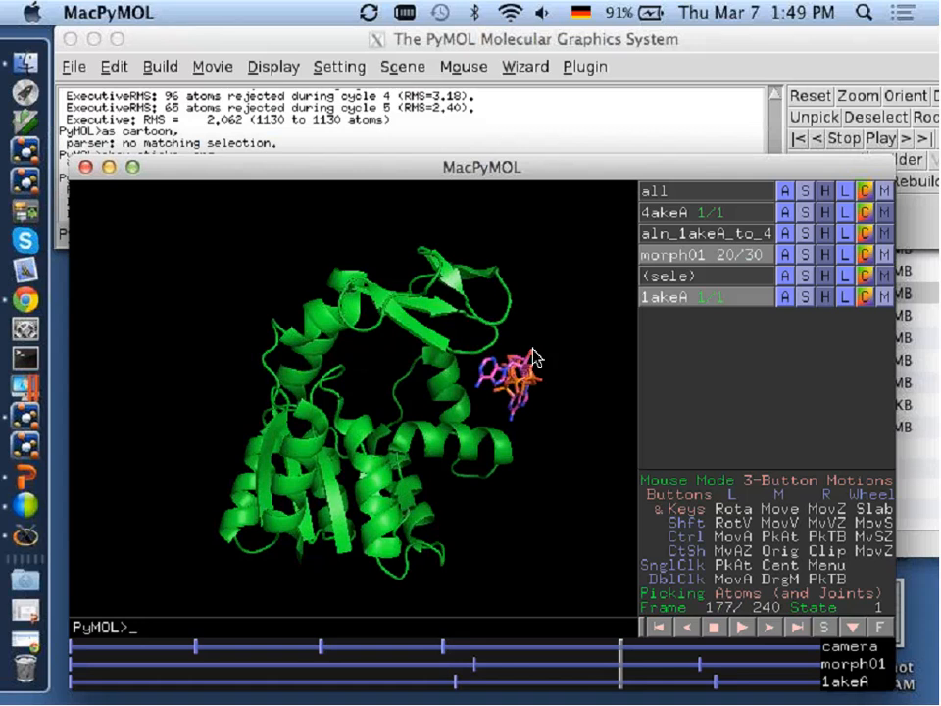
Close the current PyMOL session, launch a new MacPyMOLX11Hybrid session, and reposition its command window.
left_click_drag(342, 170, 349, 132)
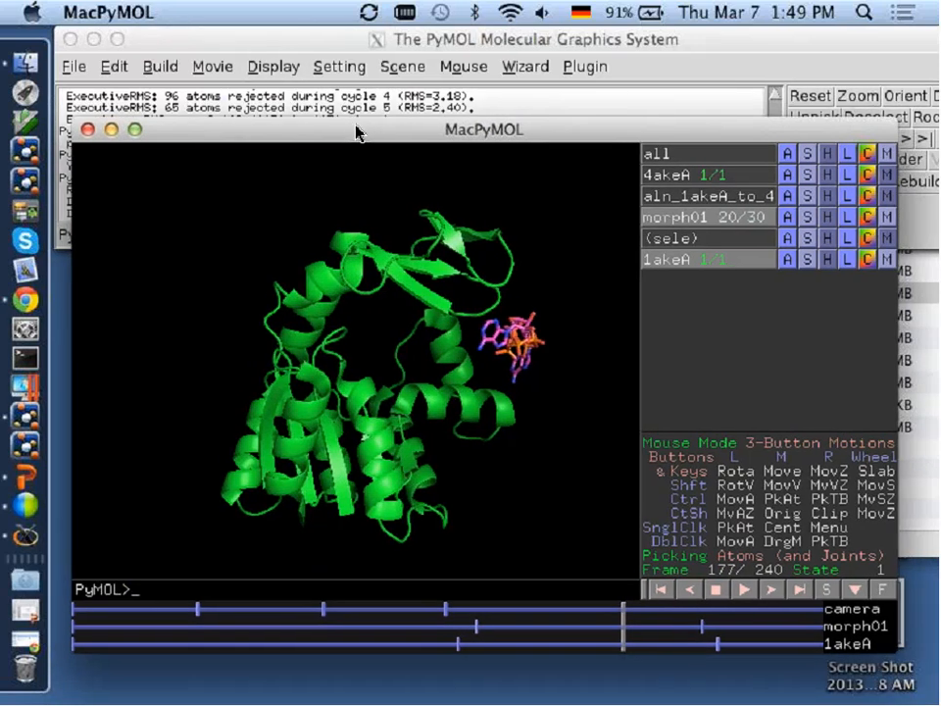
left_click(91, 129)
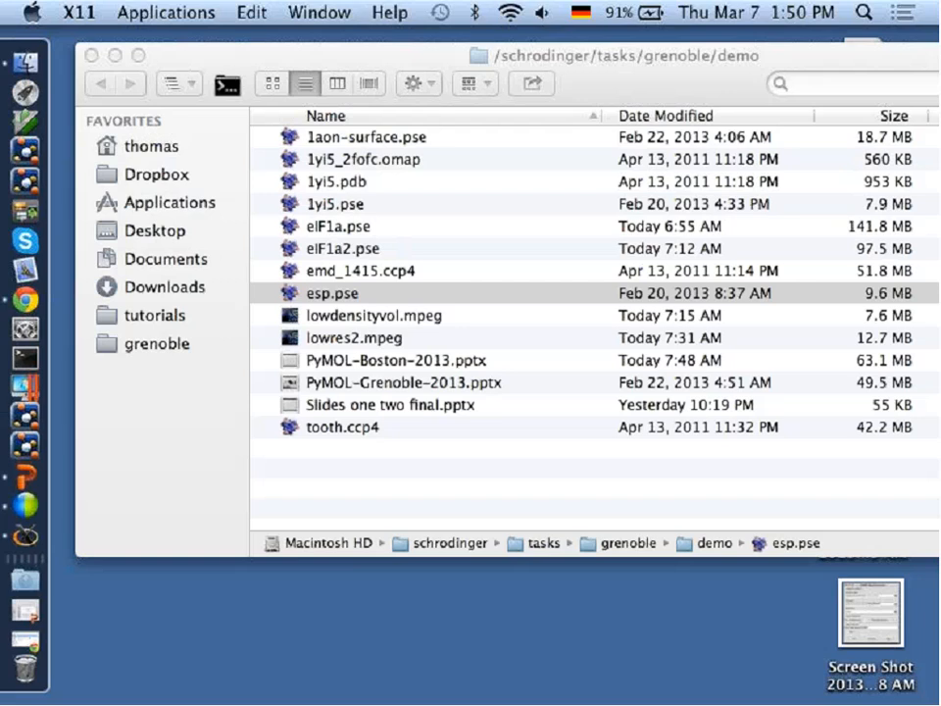
left_click(27, 184)
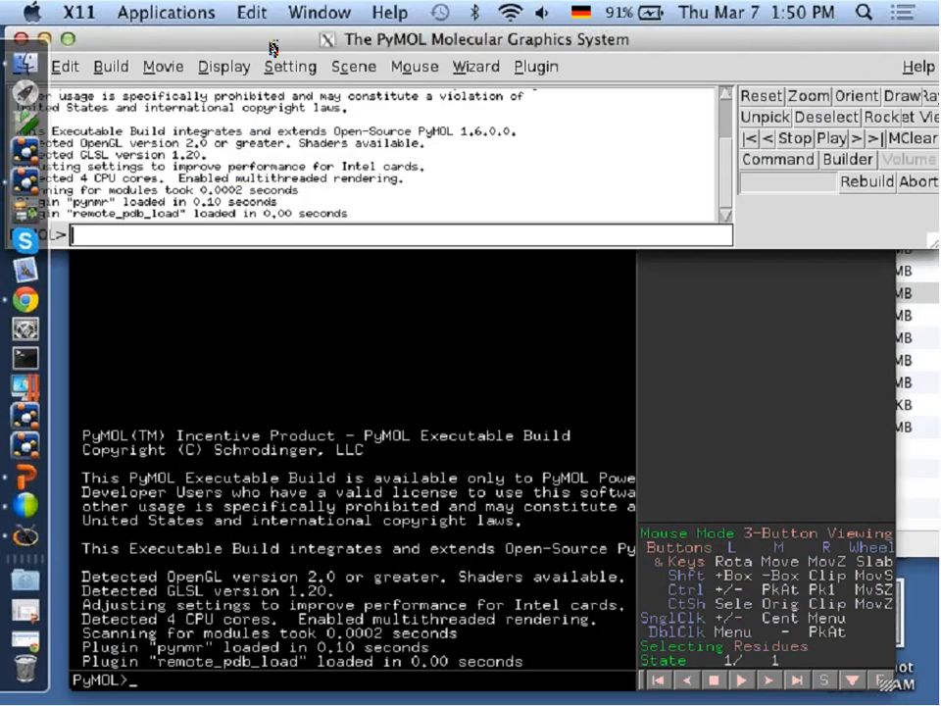
left_click_drag(272, 47, 310, 42)
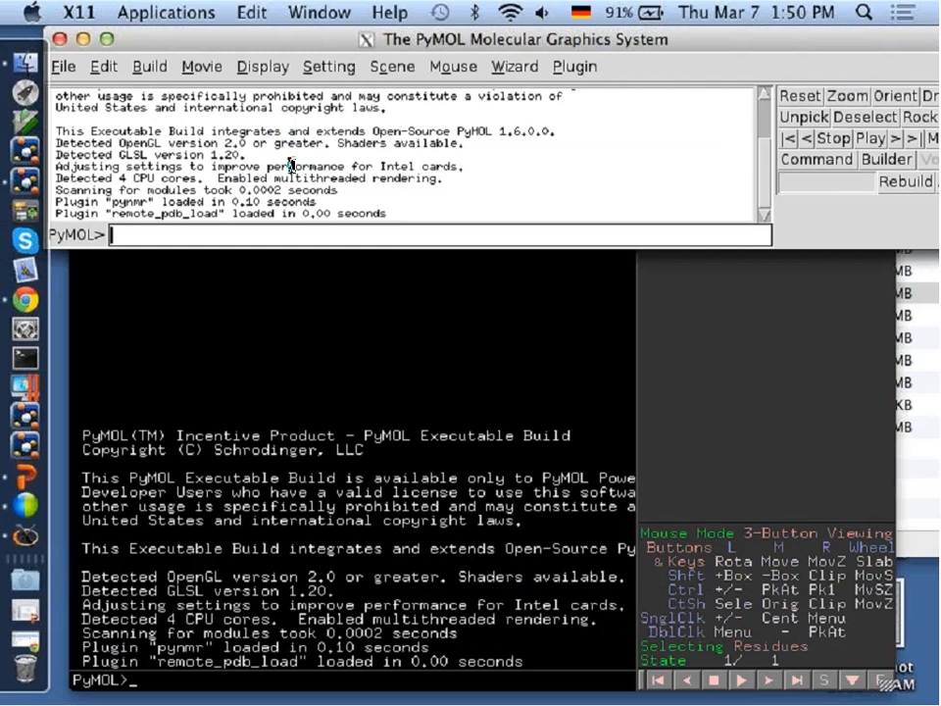
left_click_drag(684, 44, 700, 100)
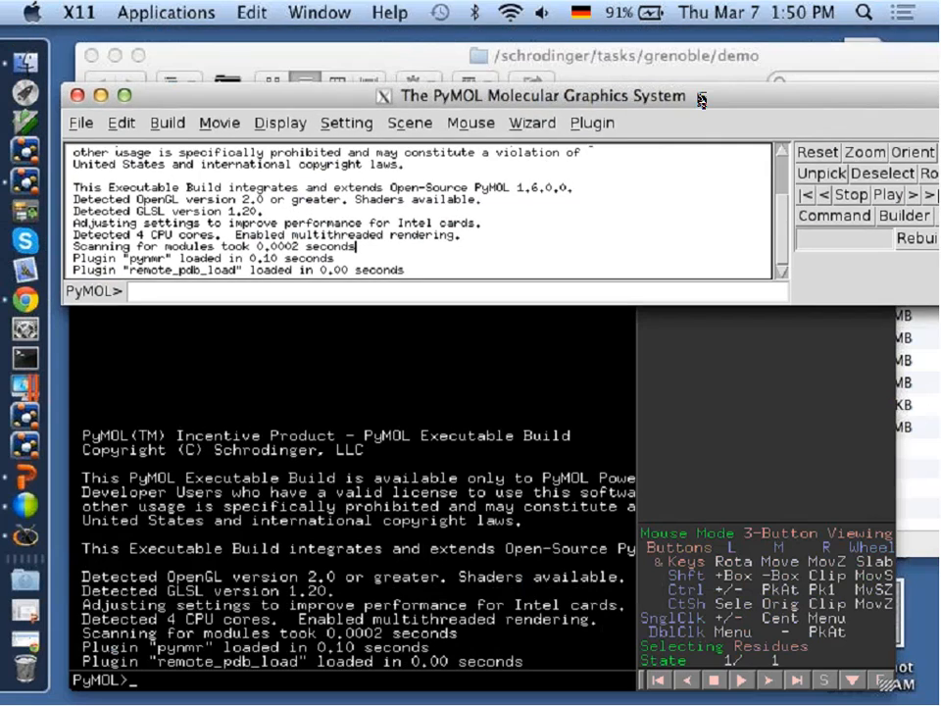
Fetch the structure 1akeA with a command in the new session.
left_click(553, 289)
type("fetch")
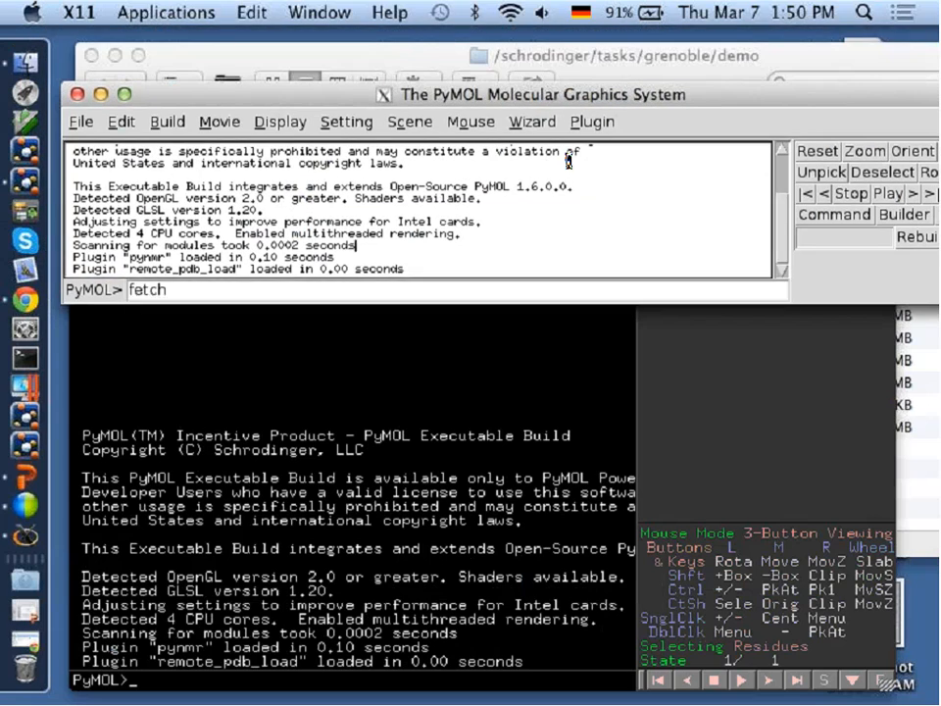
type(" 1akeA")
key("Return")
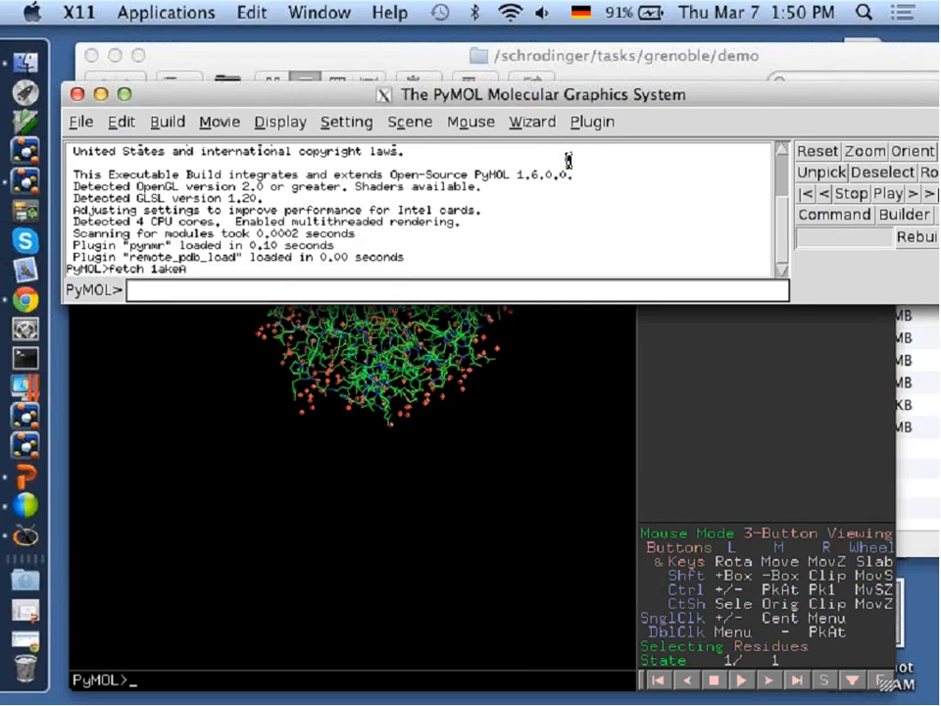
type("as speh")
key("Tab")
key("Return")
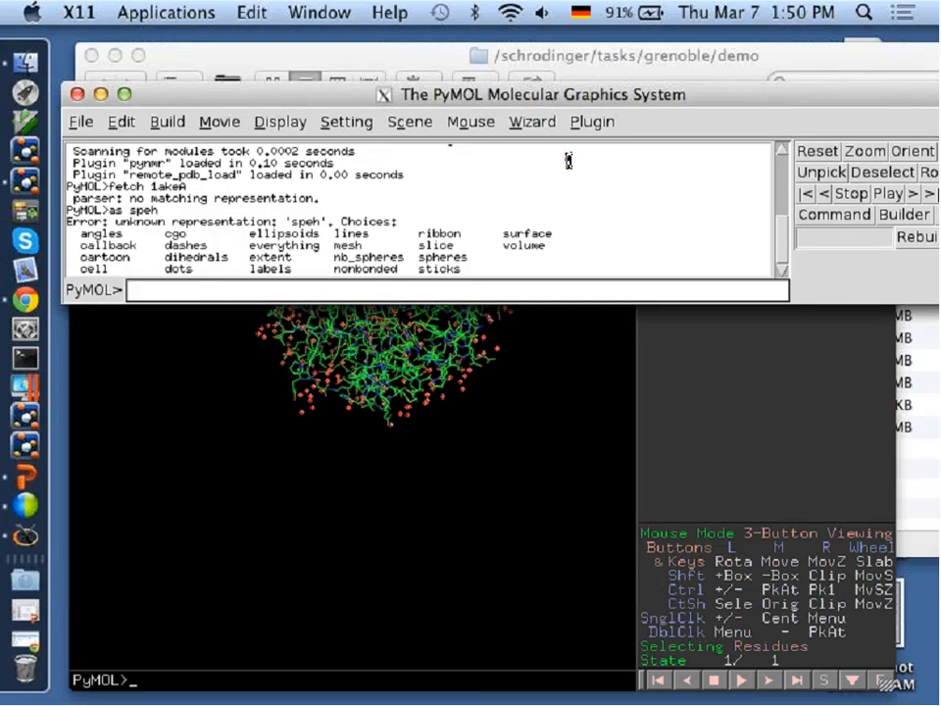
Show the 1akeA structure as spheres with the as command.
type("as sphe")
key("Tab")
key("Return")
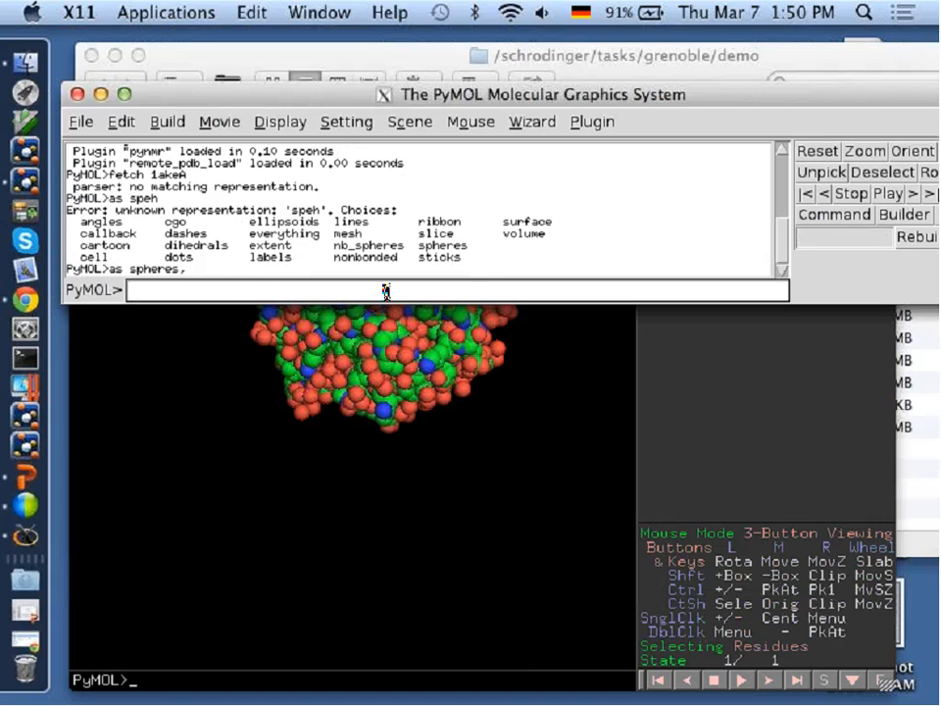
Turn on the use_shaders setting by command and examine the sphere model up close.
type("set use_shaders")
key("Tab")
key("Return")
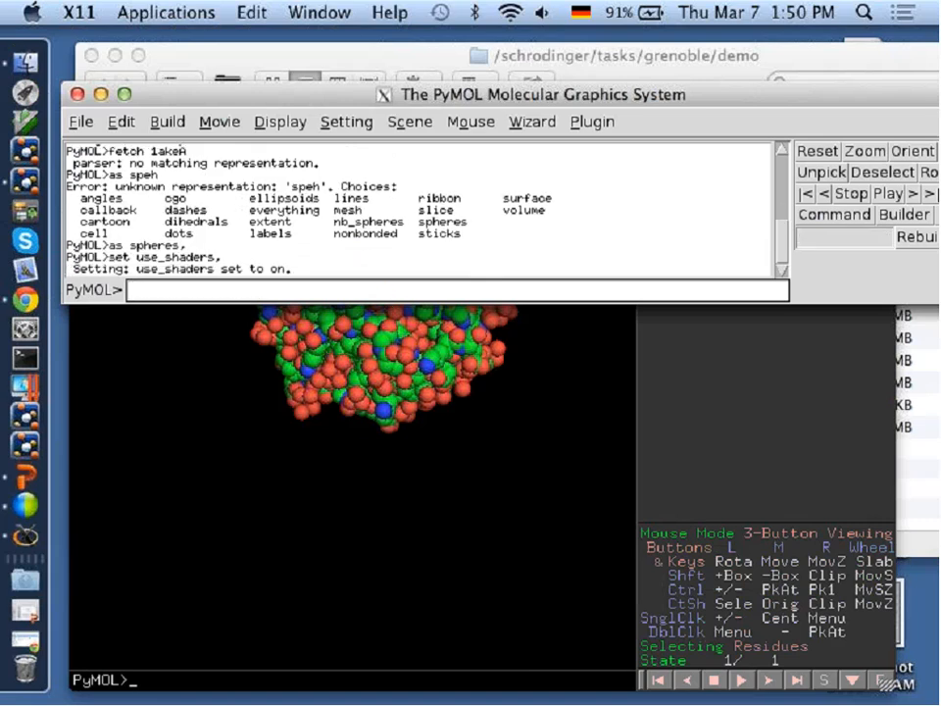
left_click(393, 381)
middle_click_drag(398, 363, 402, 508)
right_click_drag(402, 507, 420, 583)
left_click_drag(420, 494, 419, 390)
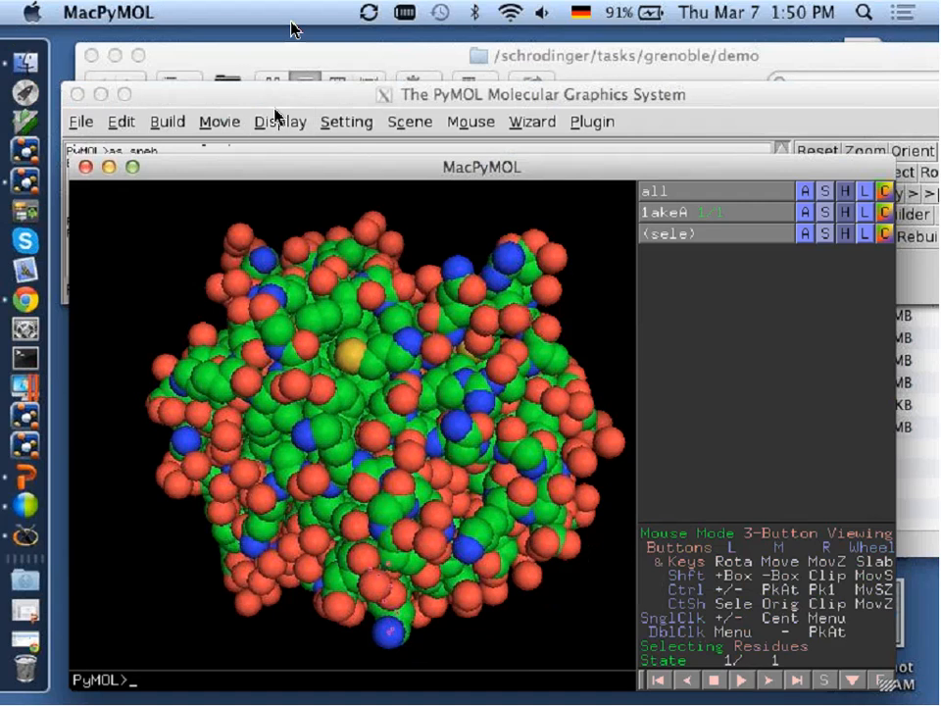
Switch the mouse mode from viewing to 3-Button Lights.
type("set use")
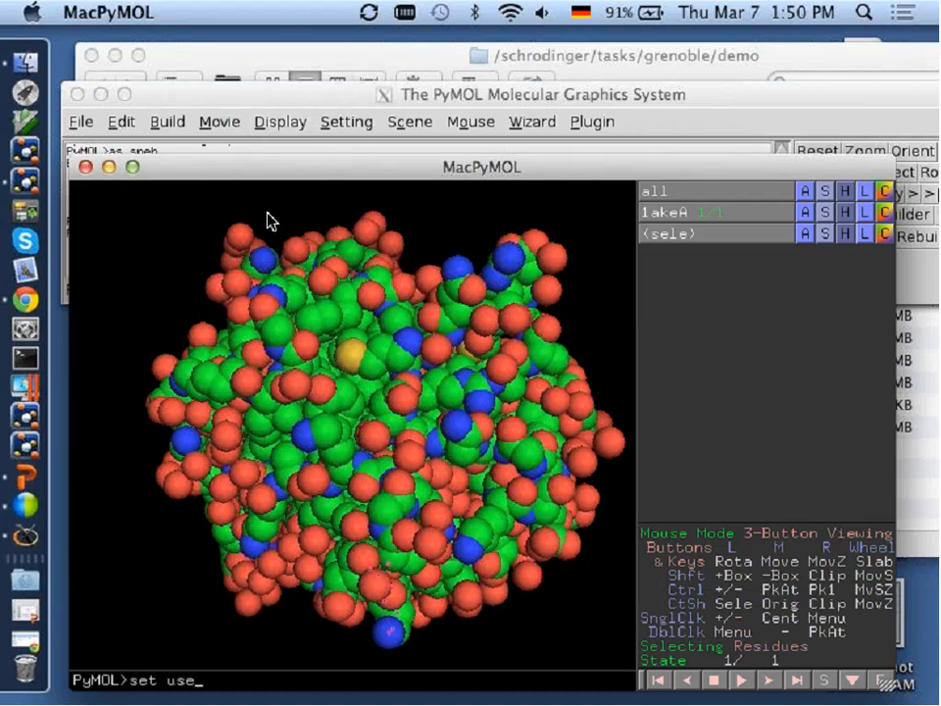
key("Return")
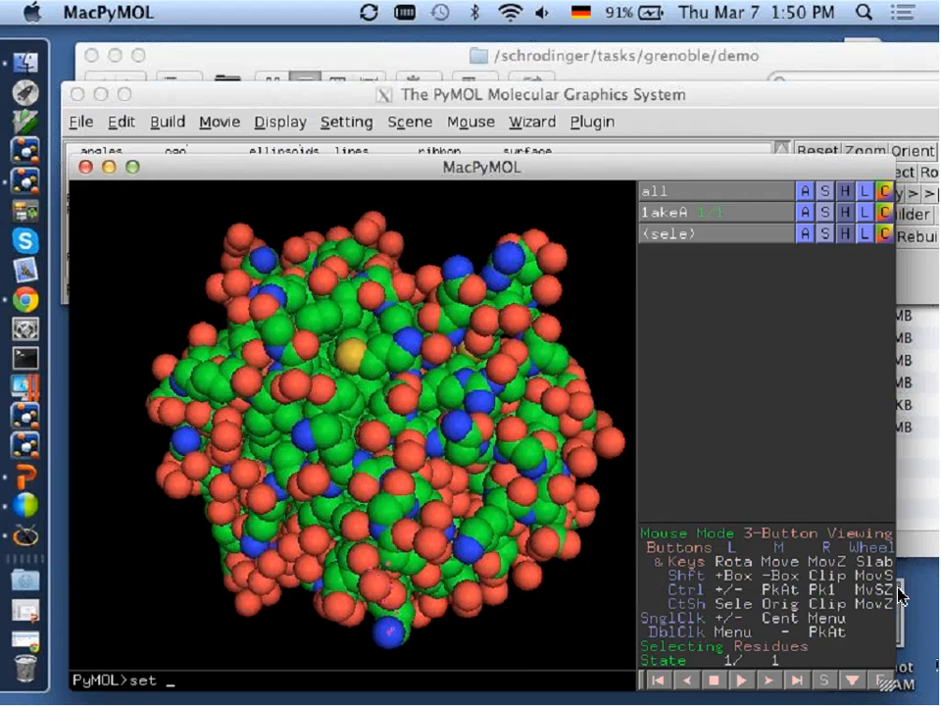
left_click(821, 600)
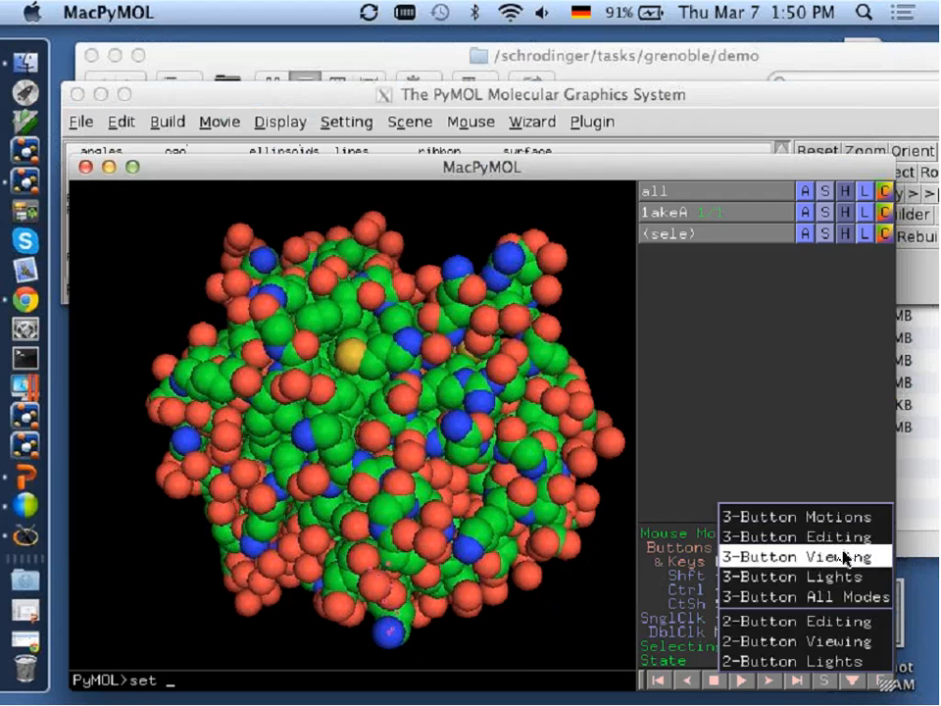
left_click(845, 576)
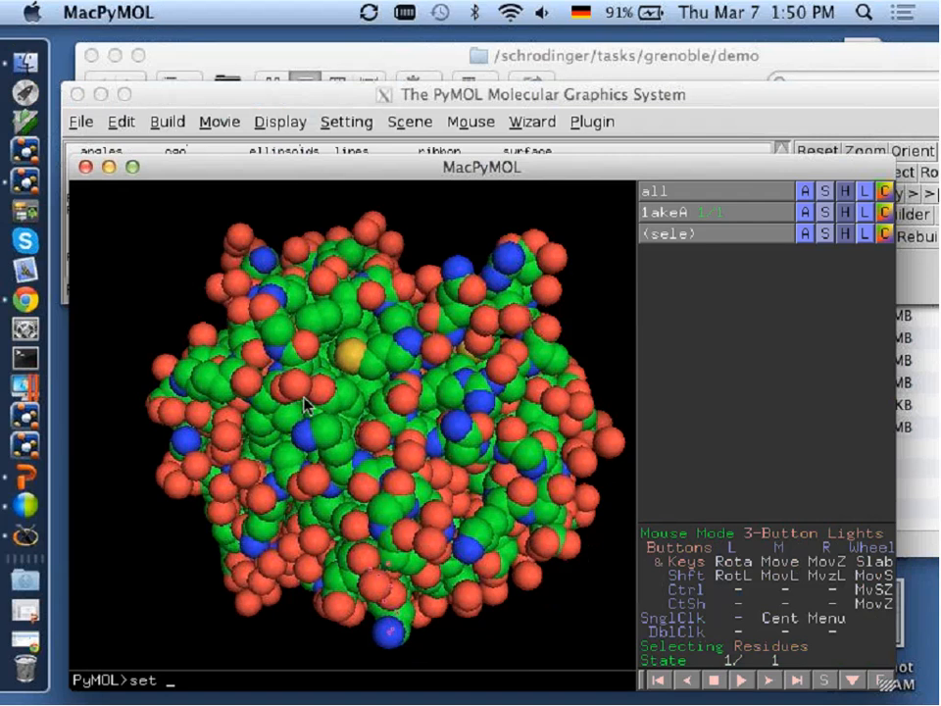
Move the light source around the 1akeA sphere model and inspect the changed shading and shadows up close.
left_click_drag(305, 399, 455, 402)
mouse_move(455, 353)
left_mouse_down()
mouse_move(226, 444)
mouse_move(488, 329)
mouse_move(511, 292)
mouse_move(215, 296)
mouse_move(224, 314)
mouse_move(131, 283)
left_mouse_up()
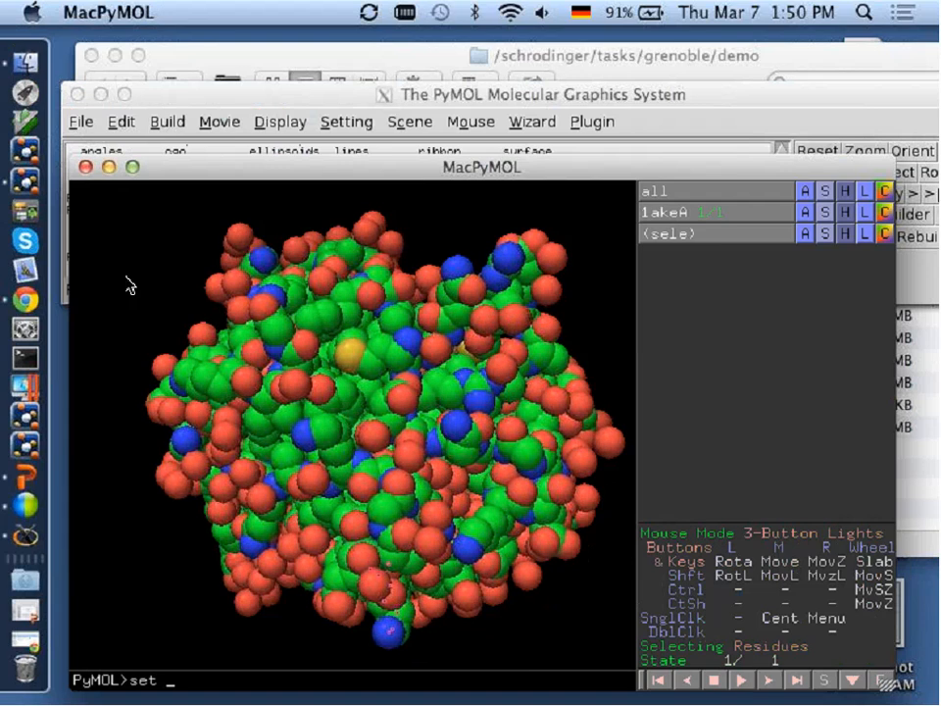
mouse_move(376, 290)
left_mouse_down()
mouse_move(584, 292)
mouse_move(273, 508)
mouse_move(200, 285)
mouse_move(528, 592)
mouse_move(585, 259)
left_mouse_up()
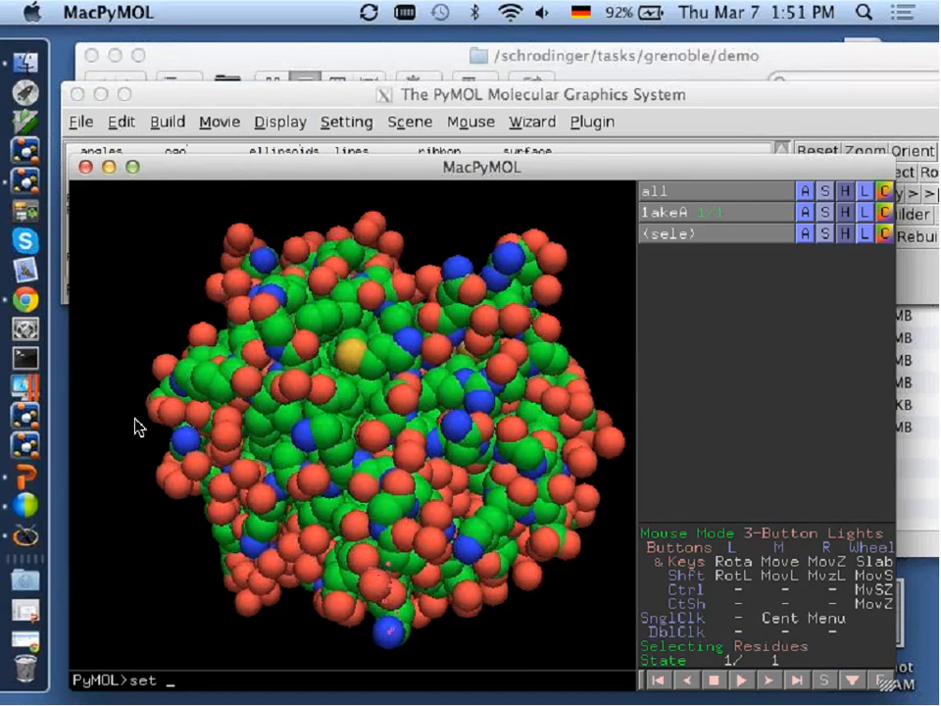
right_click_drag(298, 268, 386, 401)
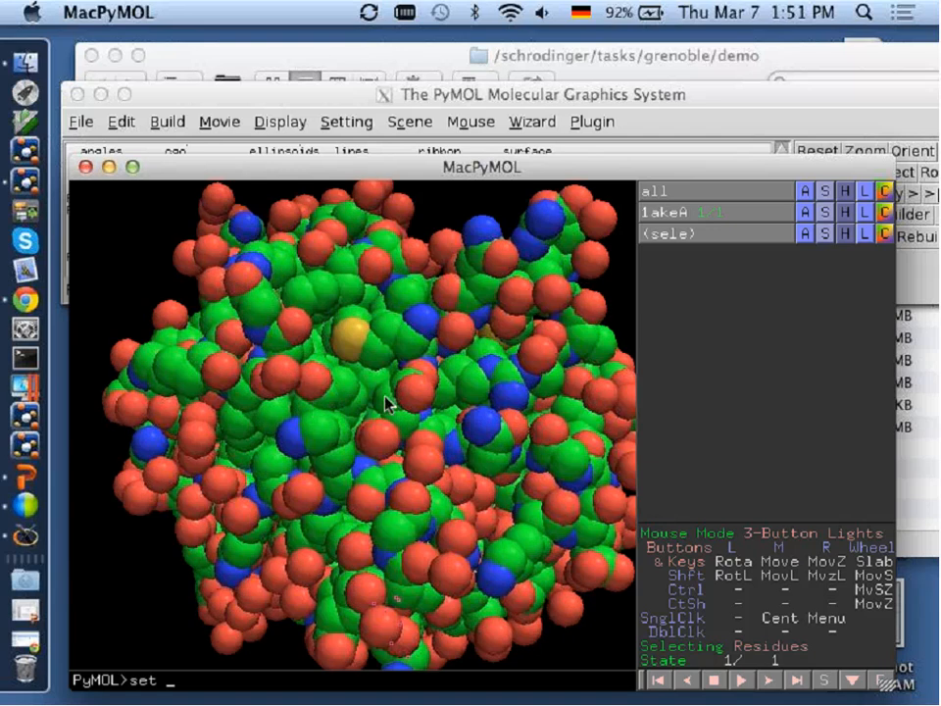
right_click_drag(323, 378, 408, 381)
right_click(407, 381)
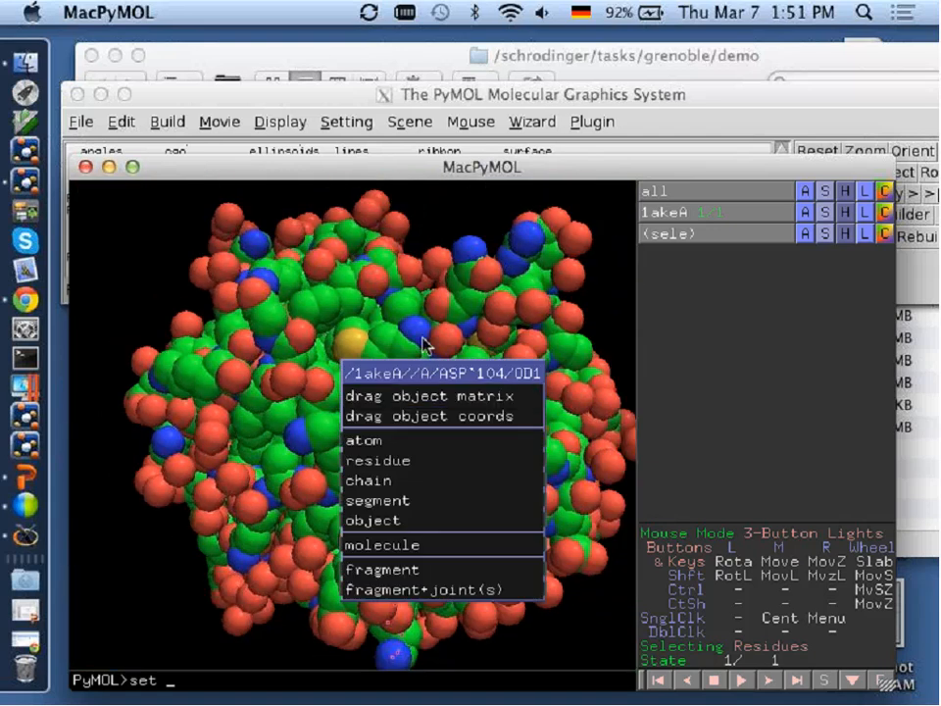
left_click(422, 331)
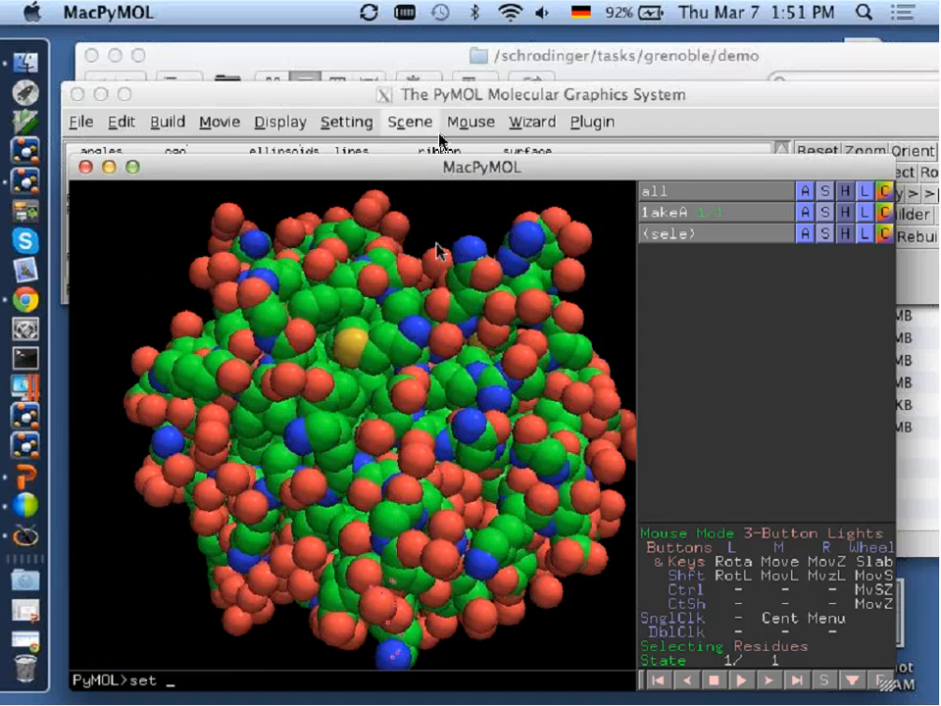
Close the sphere session and open the 1yi5.pse session from the demo folder.
left_click(85, 167)
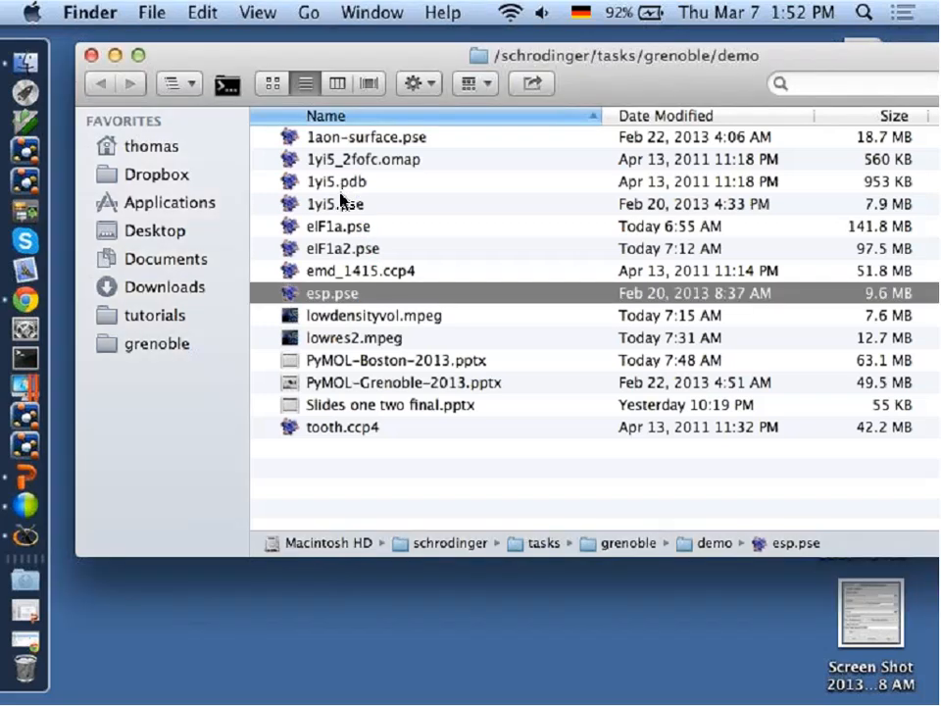
left_click(338, 204)
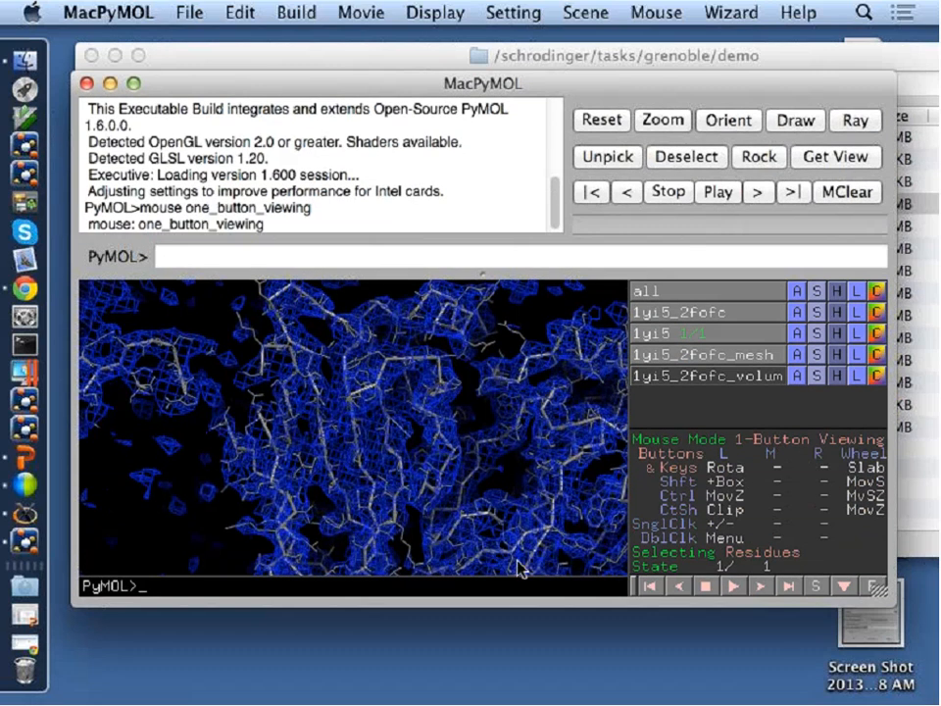
Turn off the display of the 1yi5_2fofc map and the 1yi5_2fofc_mesh object, leaving the 1yi5 structure shown.
left_click(664, 314)
left_click(668, 353)
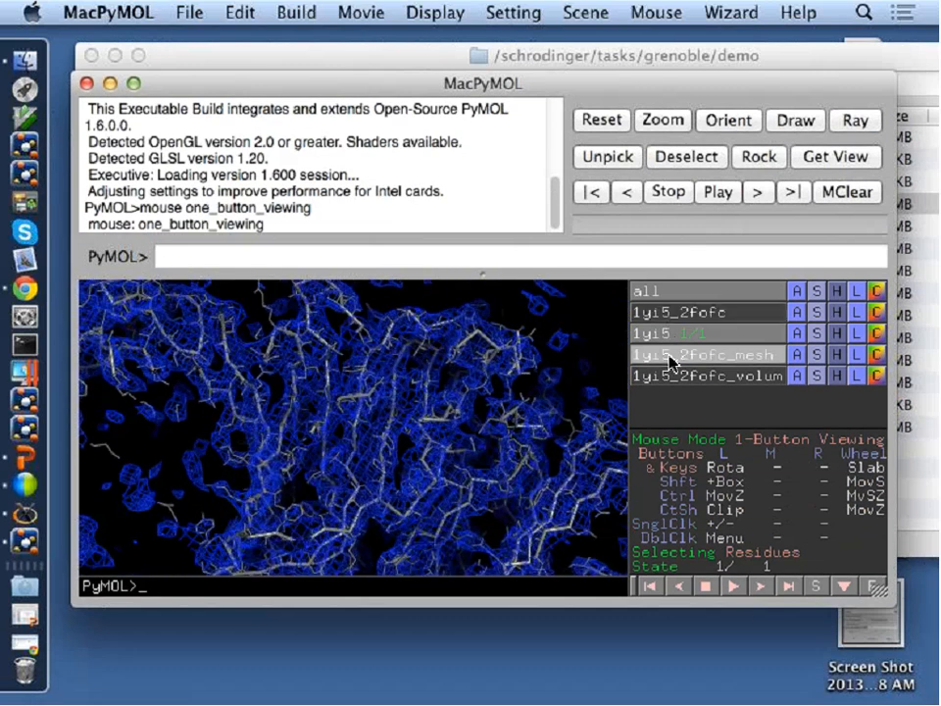
left_click_drag(514, 431, 403, 433)
scroll(403, 433, "down", 5)
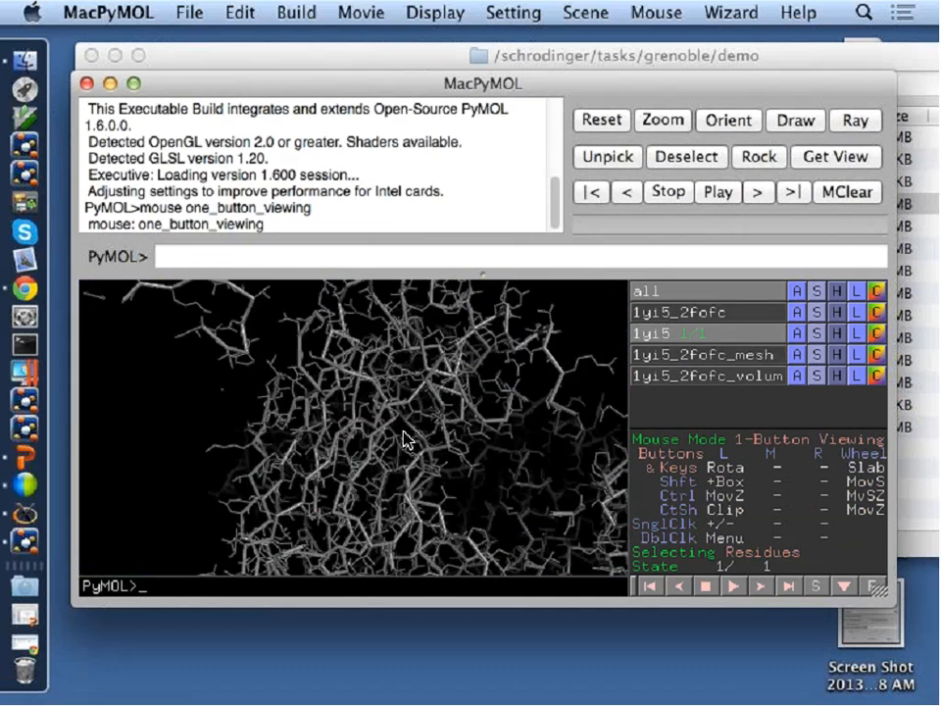
Save the 1yi5 object as a molecule file named 1yi5.pdb in the home folder.
left_click(98, 11)
mouse_move(185, 8)
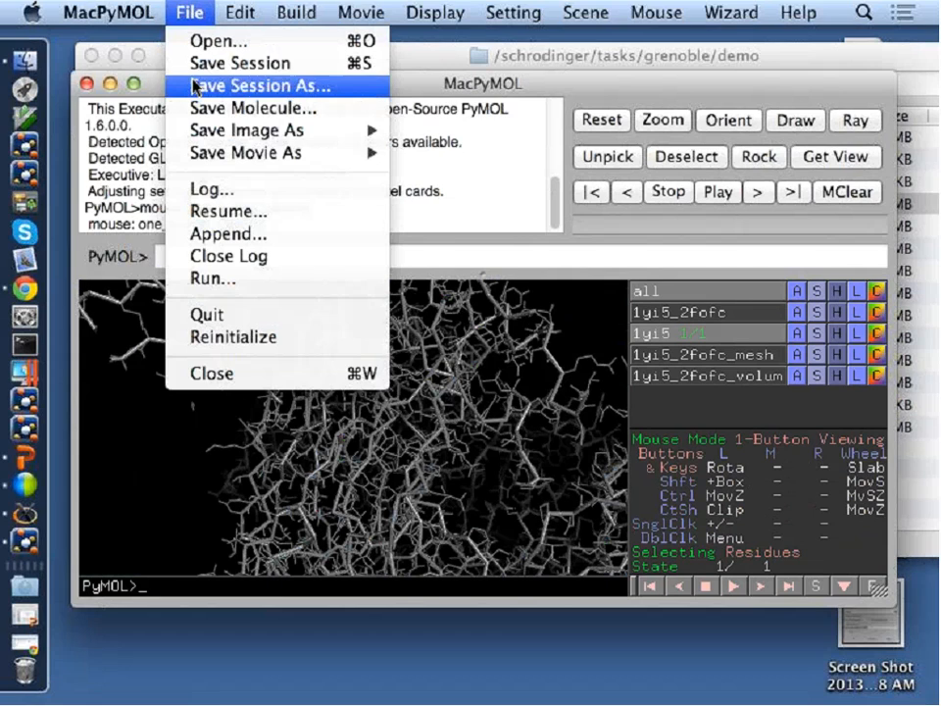
mouse_move(233, 152)
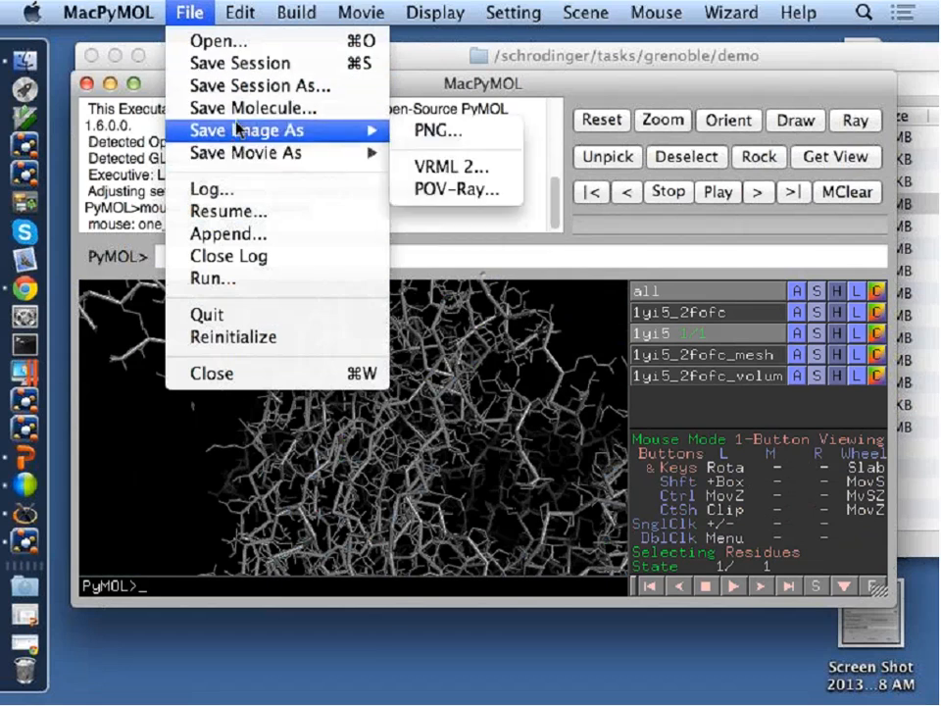
left_click(233, 110)
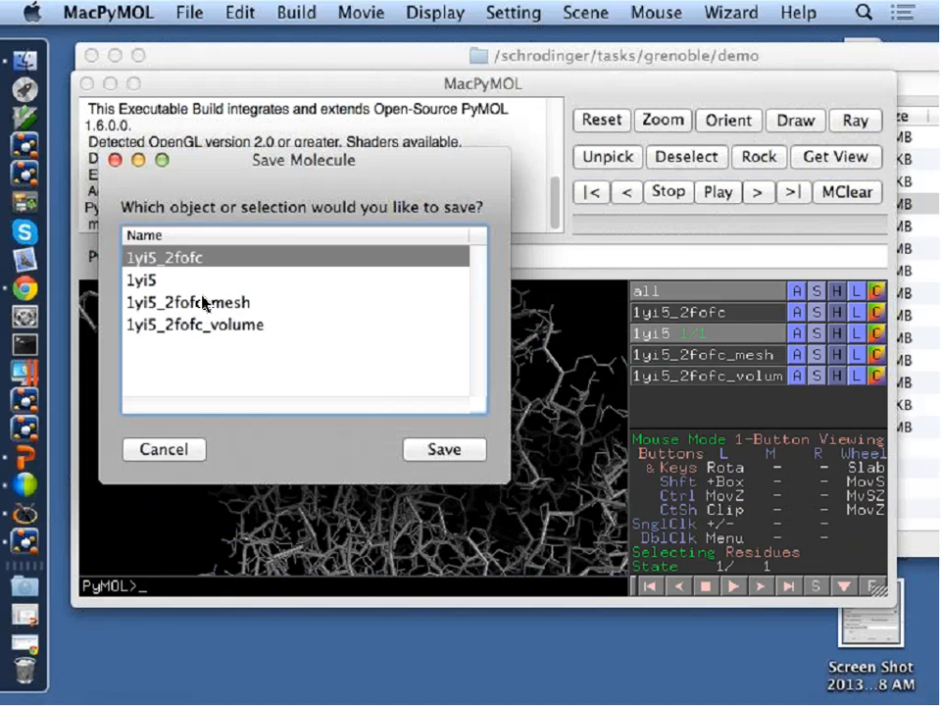
left_click(132, 280)
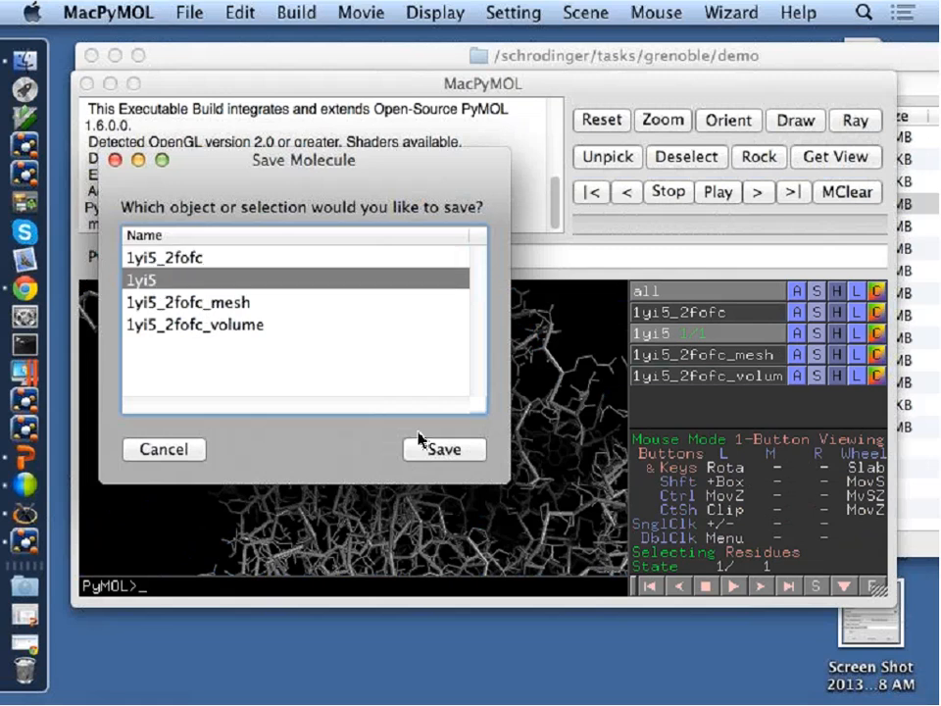
left_click(439, 448)
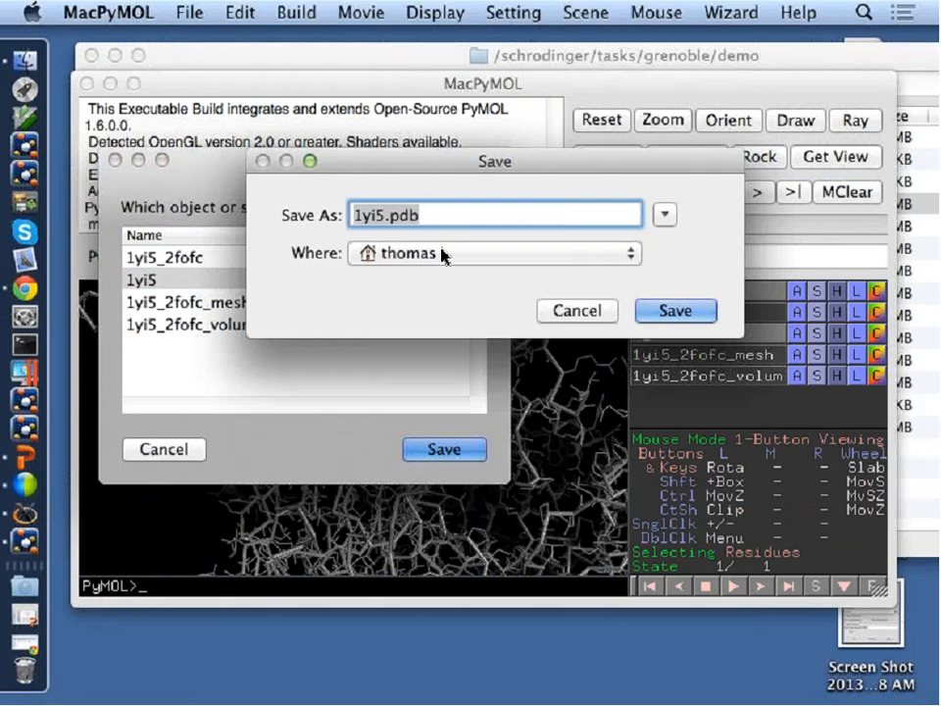
left_click(674, 310)
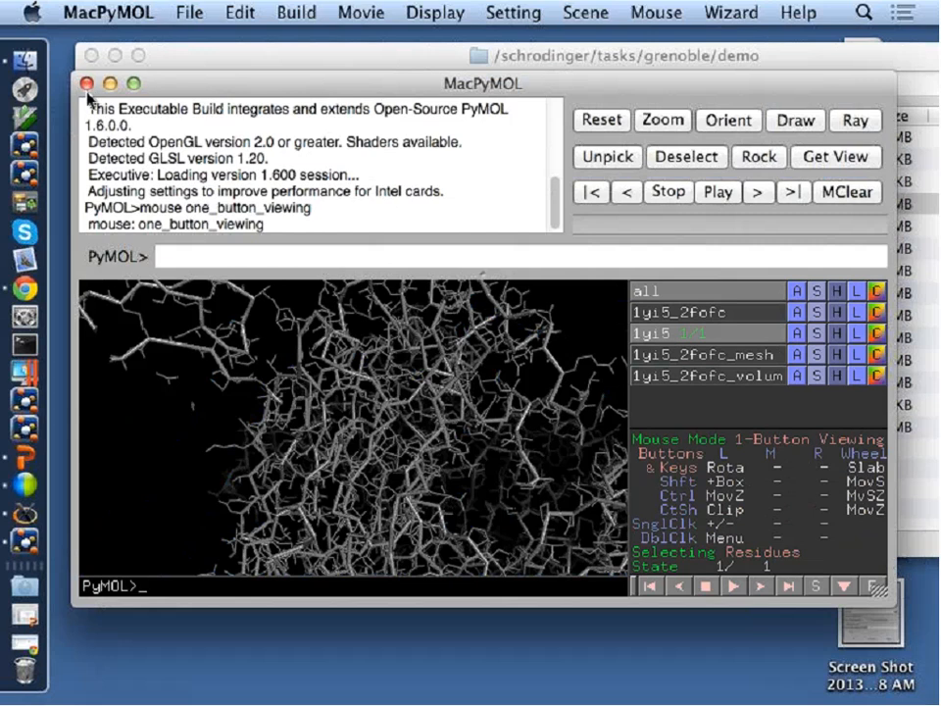
Switch to Google Chrome and search for "pymolwiki morph" in a new browser window.
left_click(25, 289)
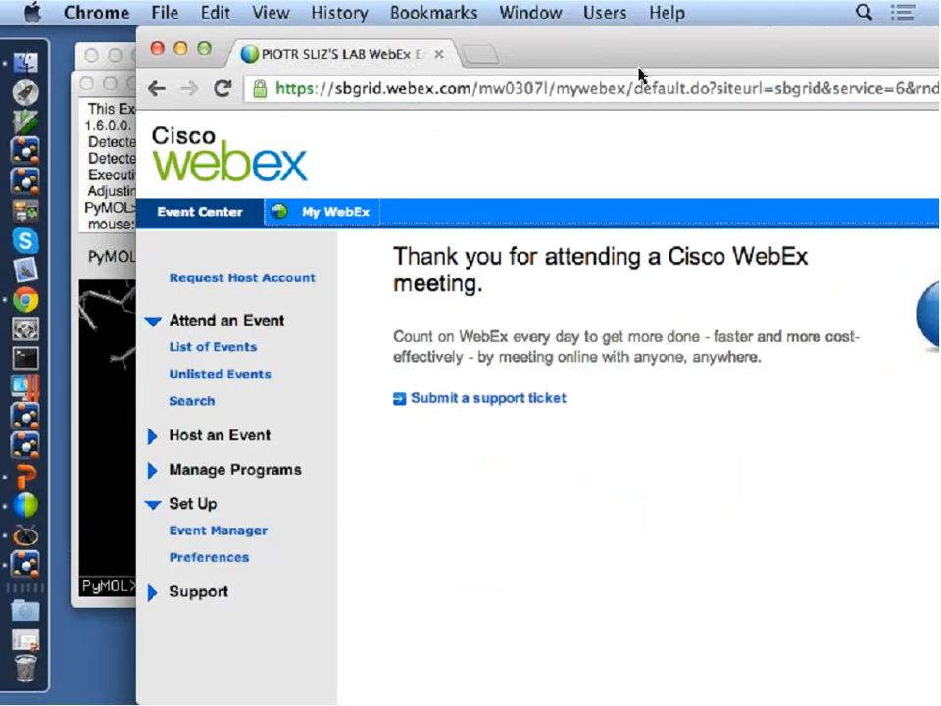
left_click_drag(629, 57, 588, 54)
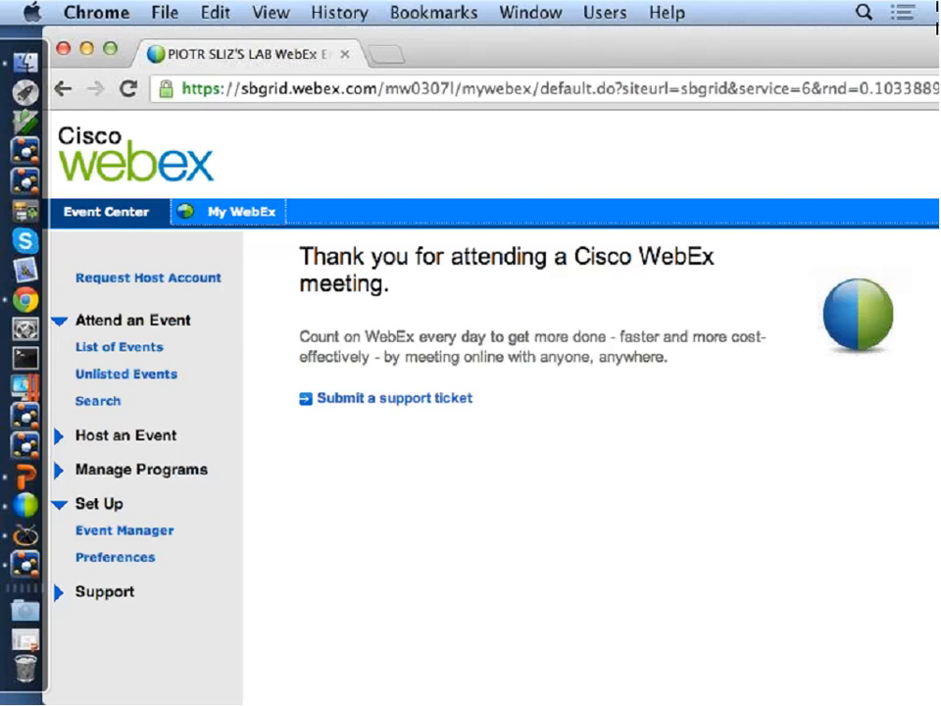
left_click(903, 87)
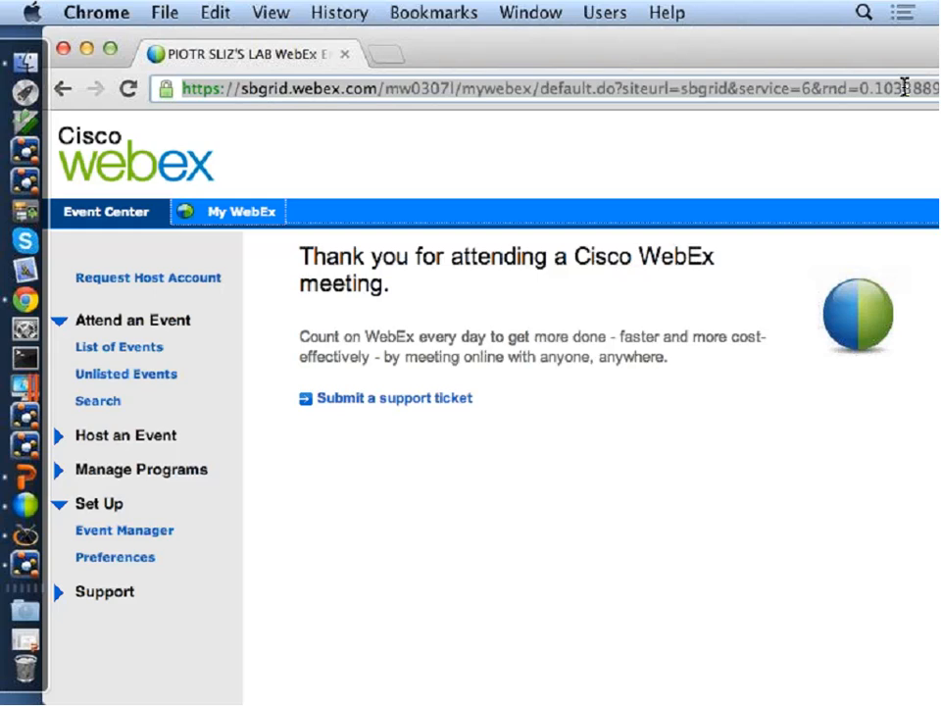
key("super+n")
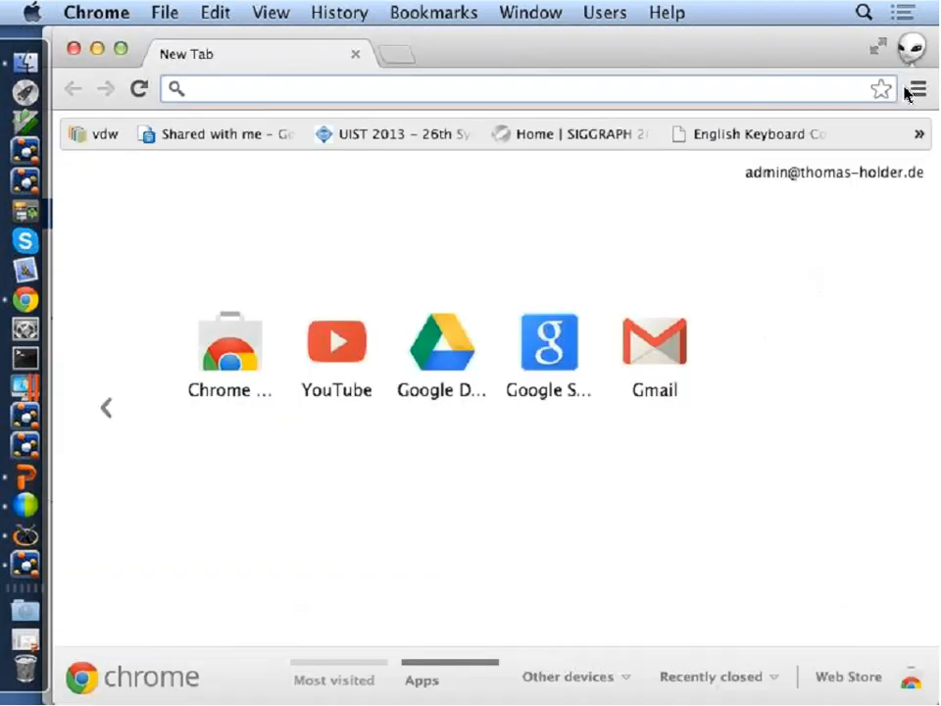
type("pymolwik")
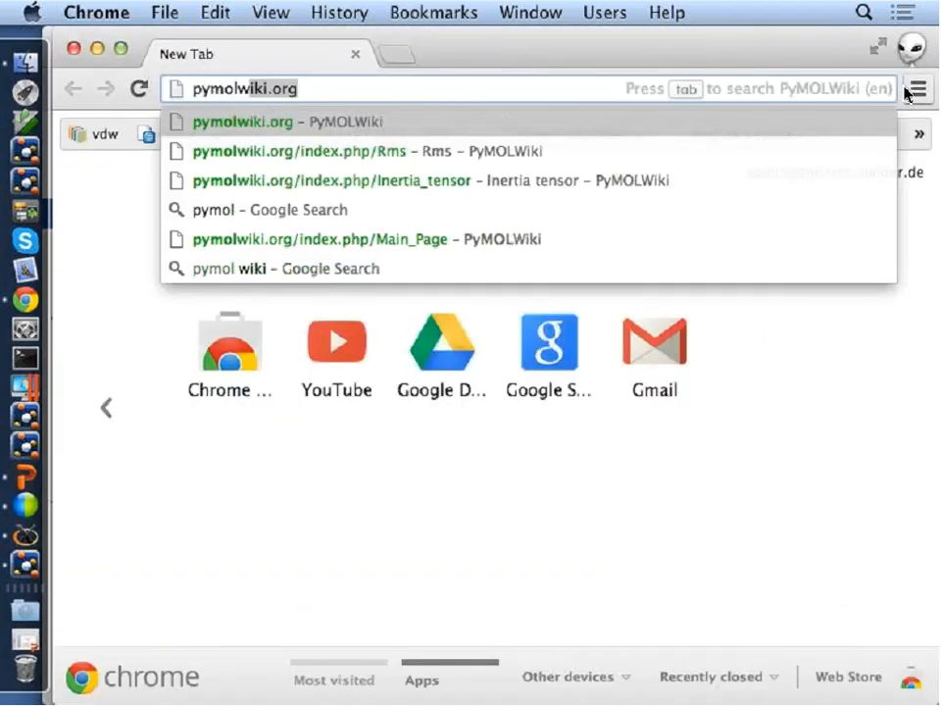
type("i morph")
key("Return")
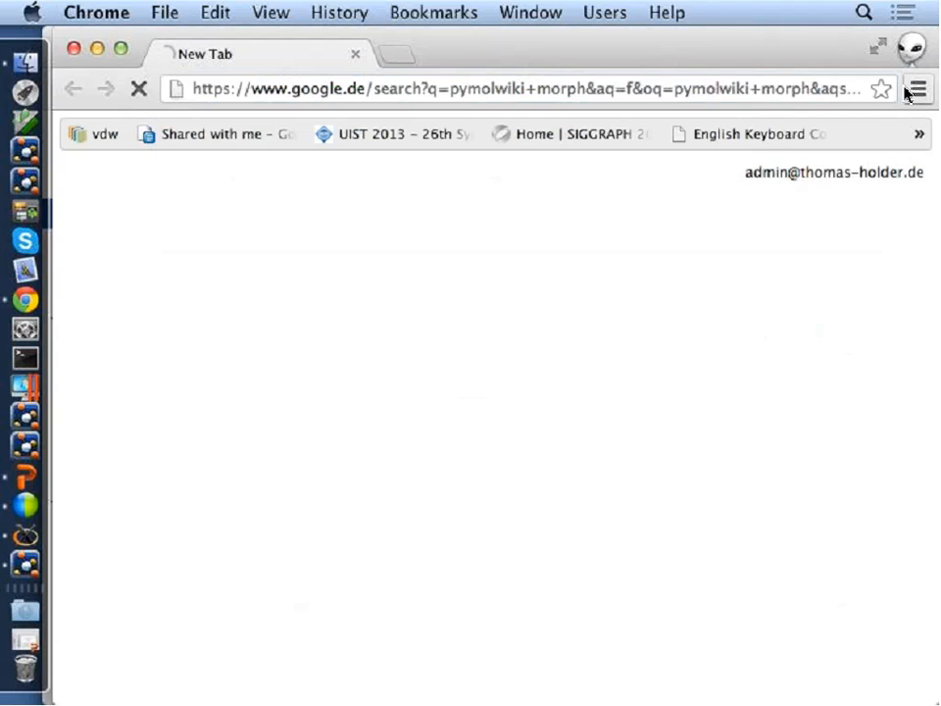
Open the PyMOLWiki Morph page and read down to the Troubleshooting section on mismatched atom identifiers.
left_click(275, 341)
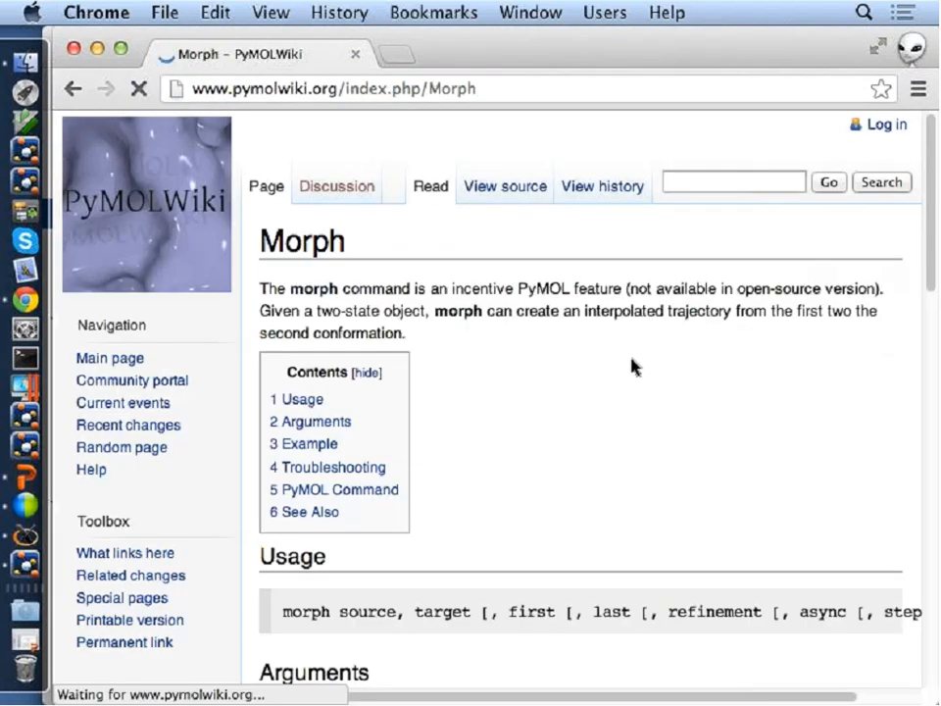
scroll(637, 372, "down", 5)
scroll(647, 377, "down", 15)
scroll(647, 373, "up", 3)
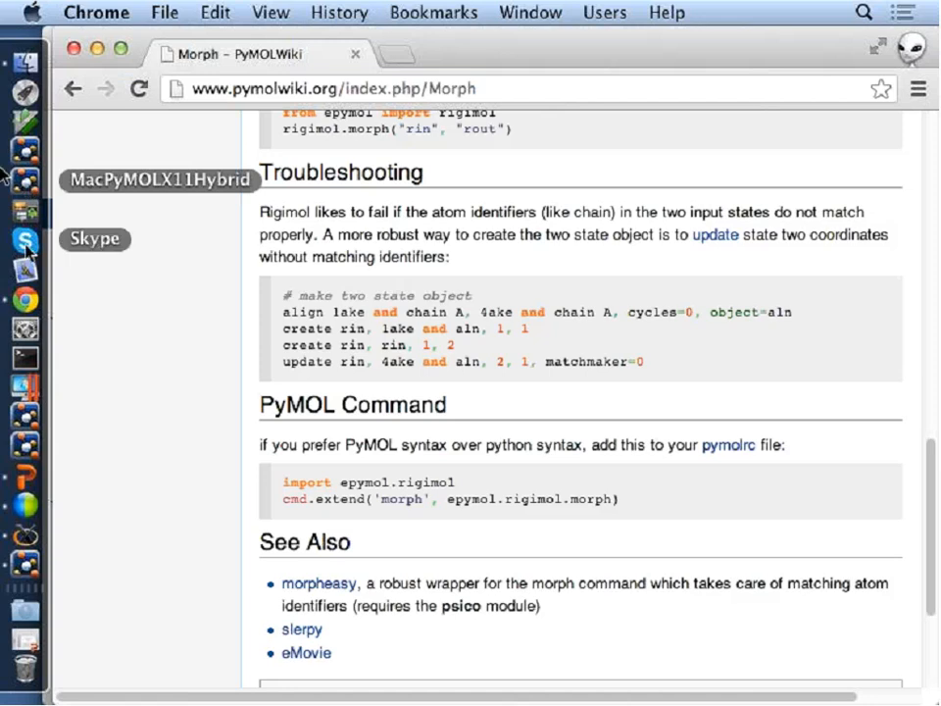
Launch a new MacPyMOLX11Hybrid session and fetch the structures 2x19 and 2x1g with one command.
left_click(26, 182)
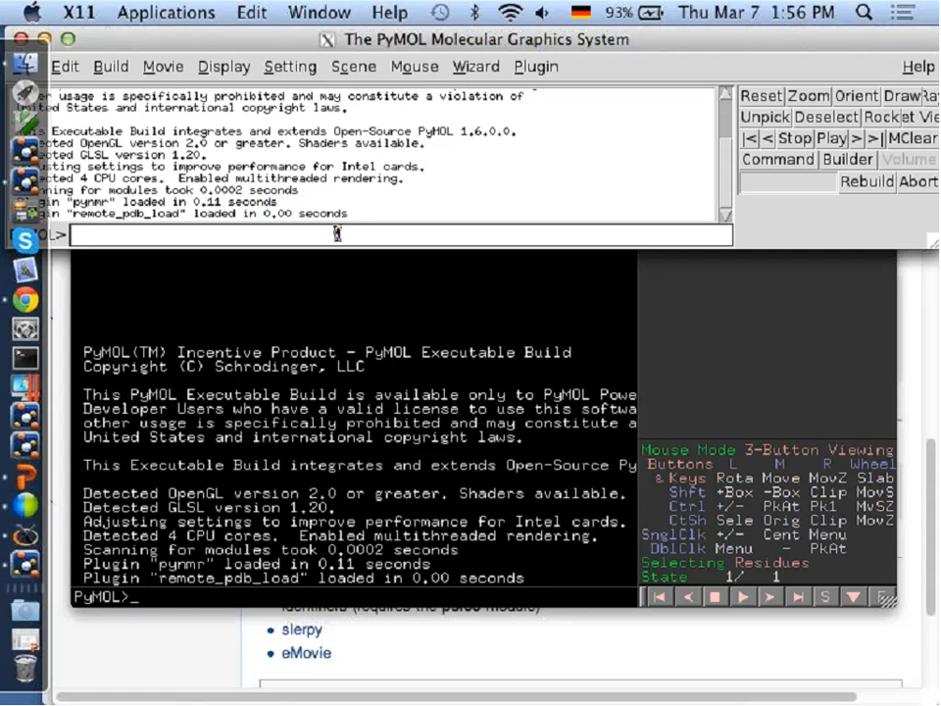
type("o")
type("etch ")
type("1")
key("BackSpace")
type("2xw")
key("BackSpace")
type("19 2x")
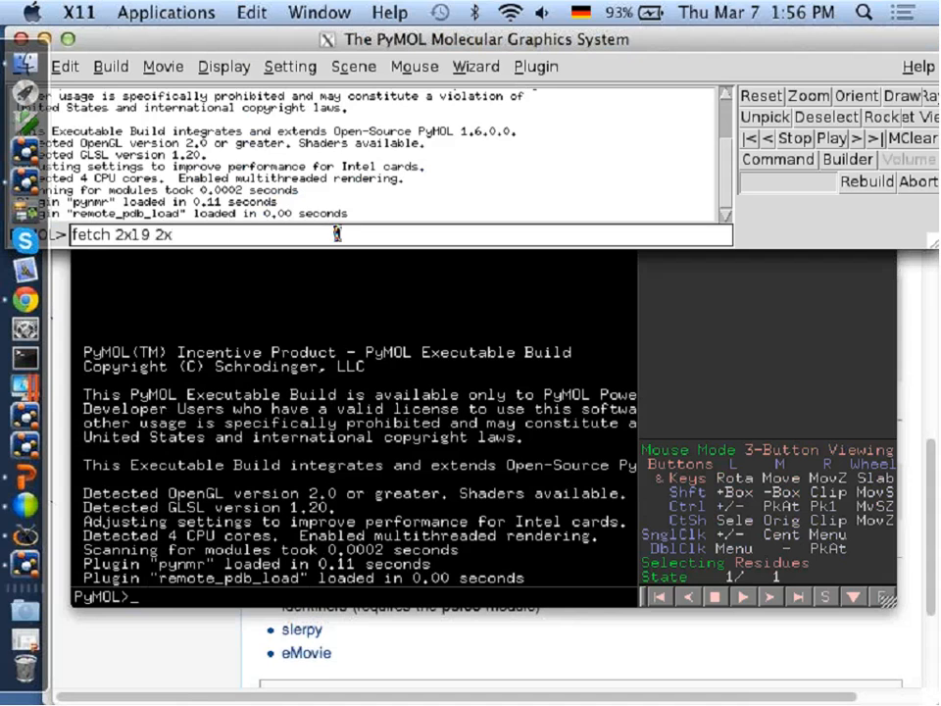
key("Return")
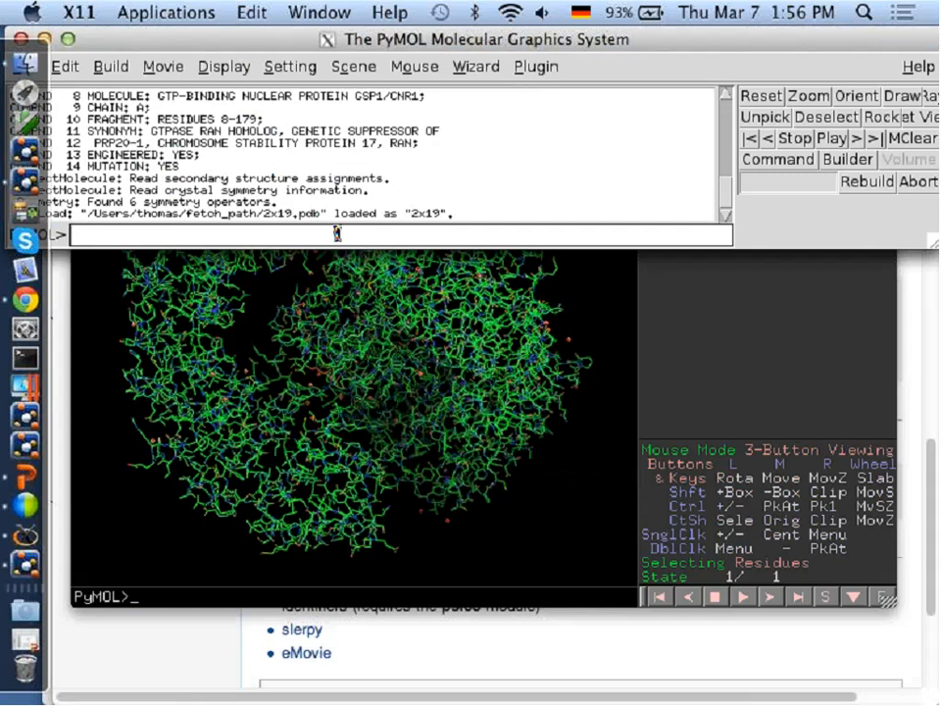
Remove everything except chain B from the 2x19 structure with a remove command.
type("remove")
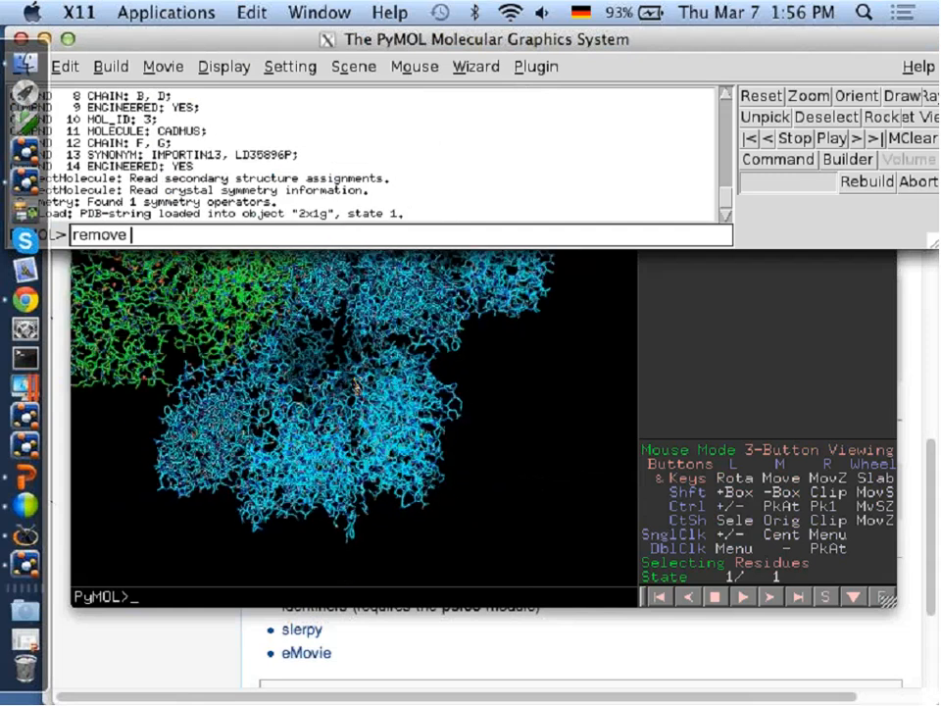
left_click(423, 403)
mouse_move(279, 319)
left_mouse_down()
mouse_move(305, 312)
mouse_move(274, 315)
mouse_move(285, 320)
left_mouse_up()
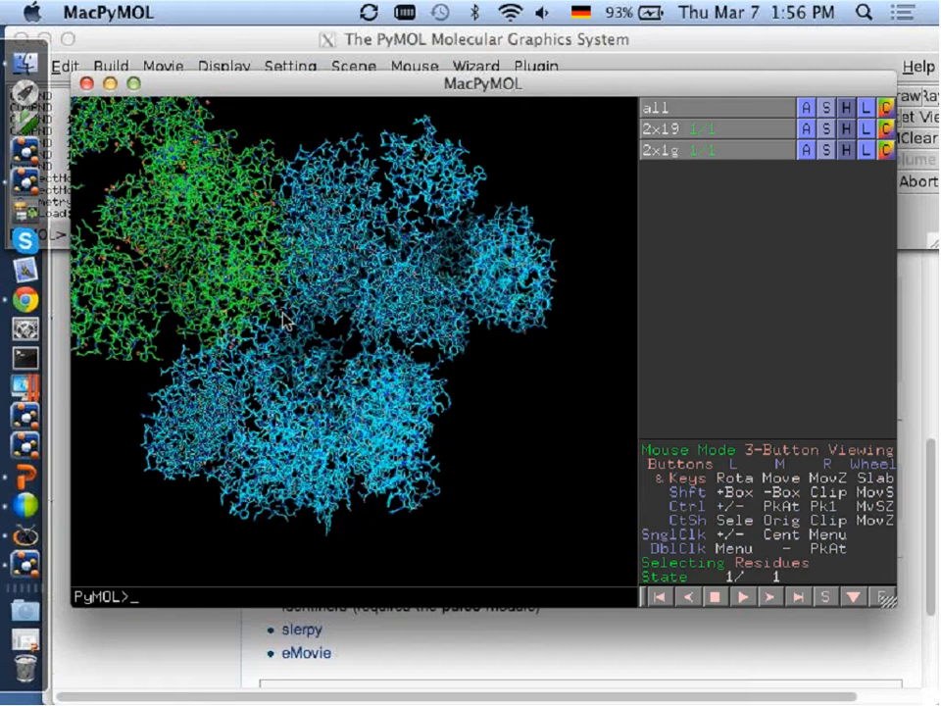
middle_click_drag(285, 319, 394, 395)
left_click_drag(394, 402, 396, 355)
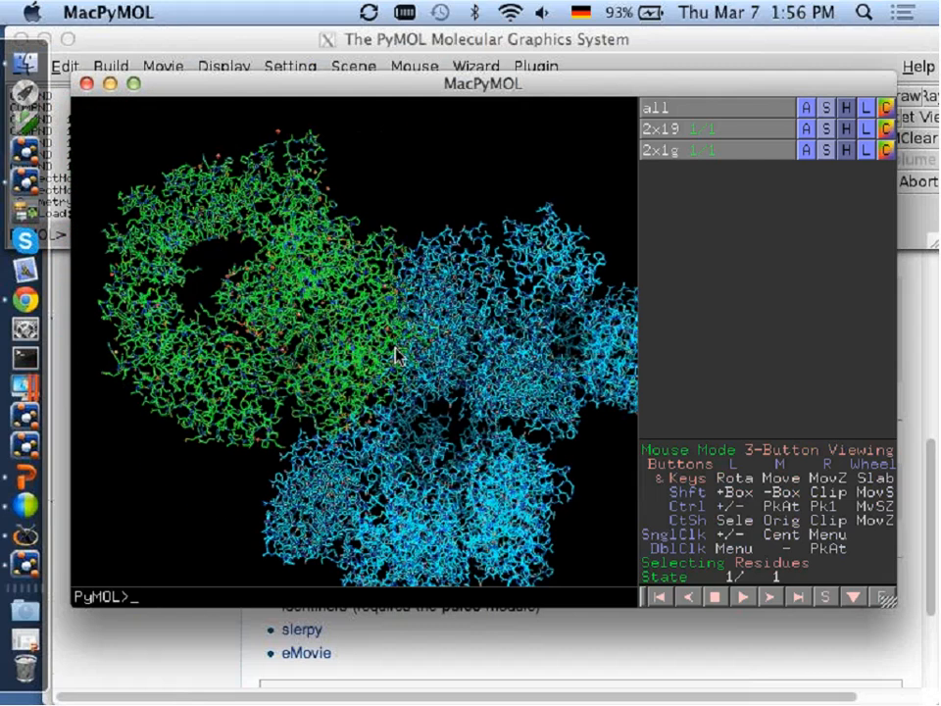
type("remove 1")
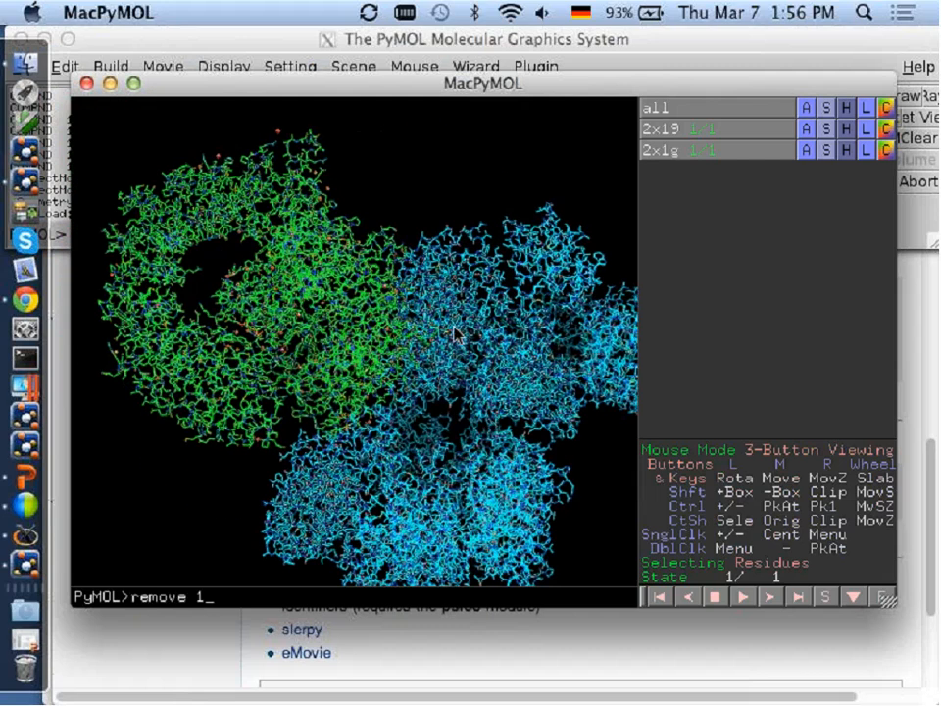
key("BackSpace")
type("2x")
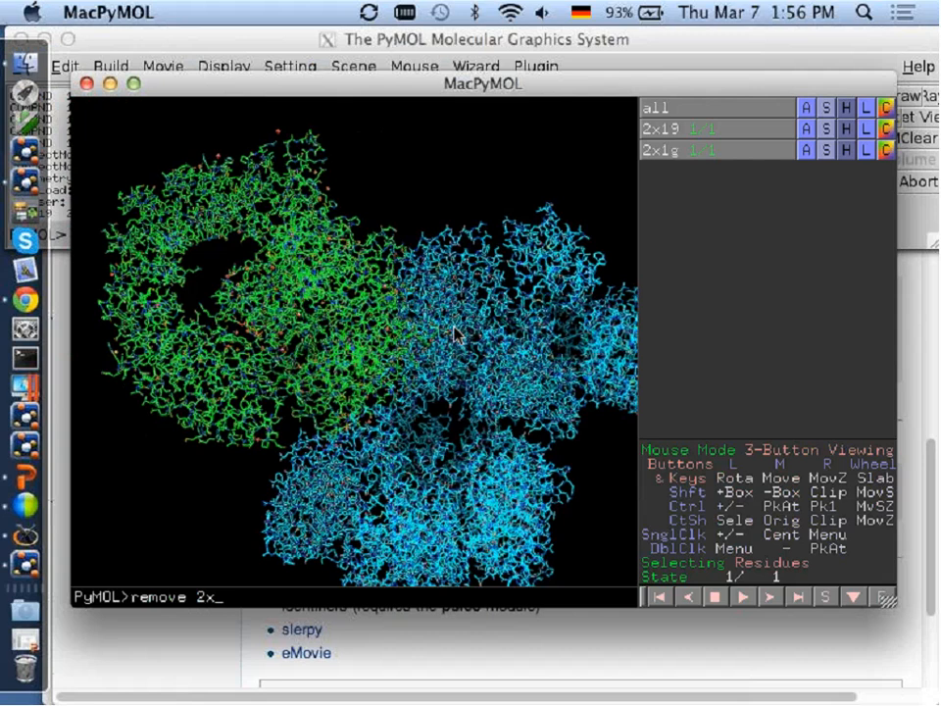
type("19 and chain")
key("Return")
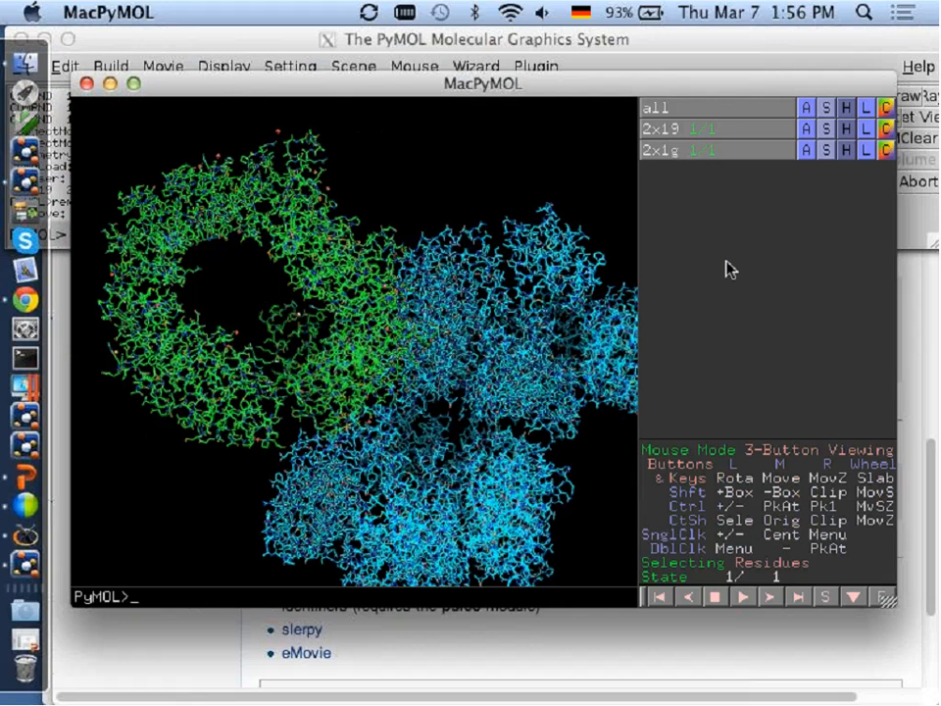
Hide 2x19 and remove everything except chain F from 2x1g with a remove command.
left_click(721, 131)
type("rem")
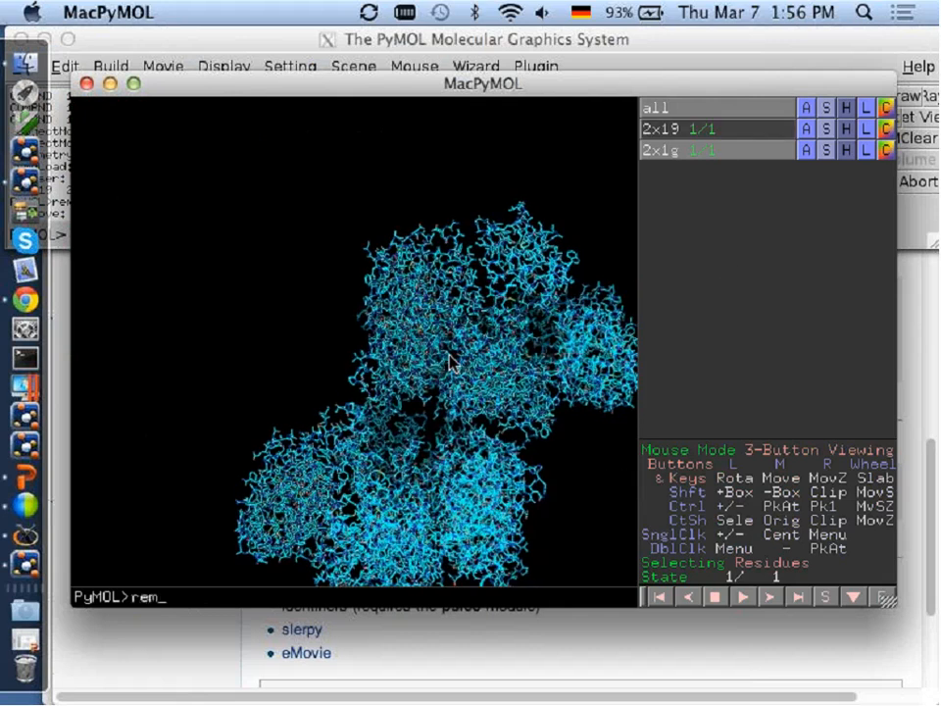
type("ove 2x1g and not chain G")
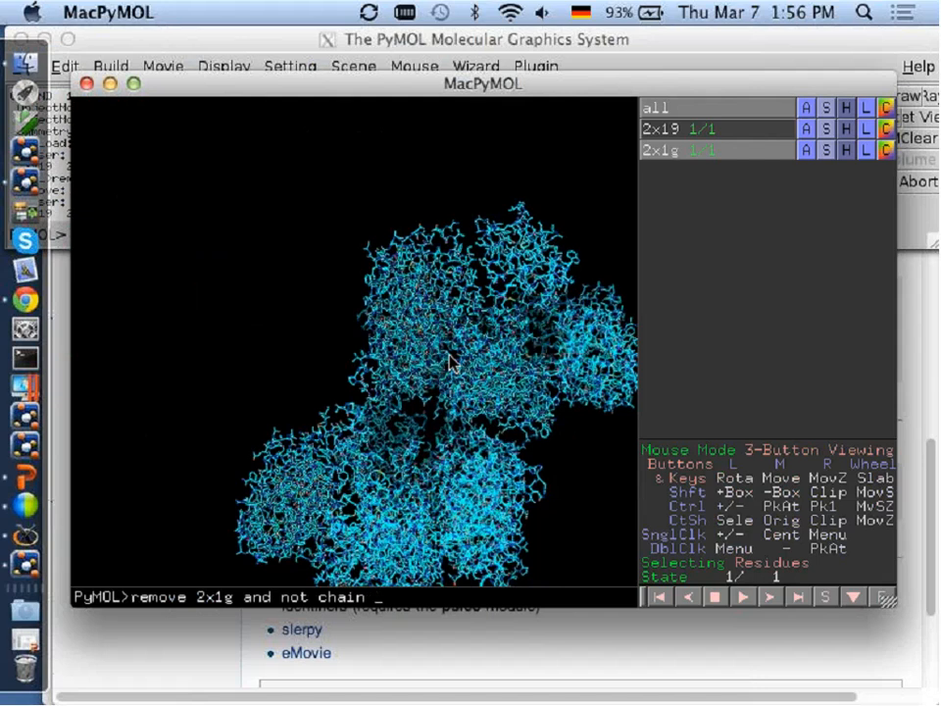
key("Return")
Represent the structures as cartoon with the as command and display 2x19 again alongside 2x1g.
type("as sr")
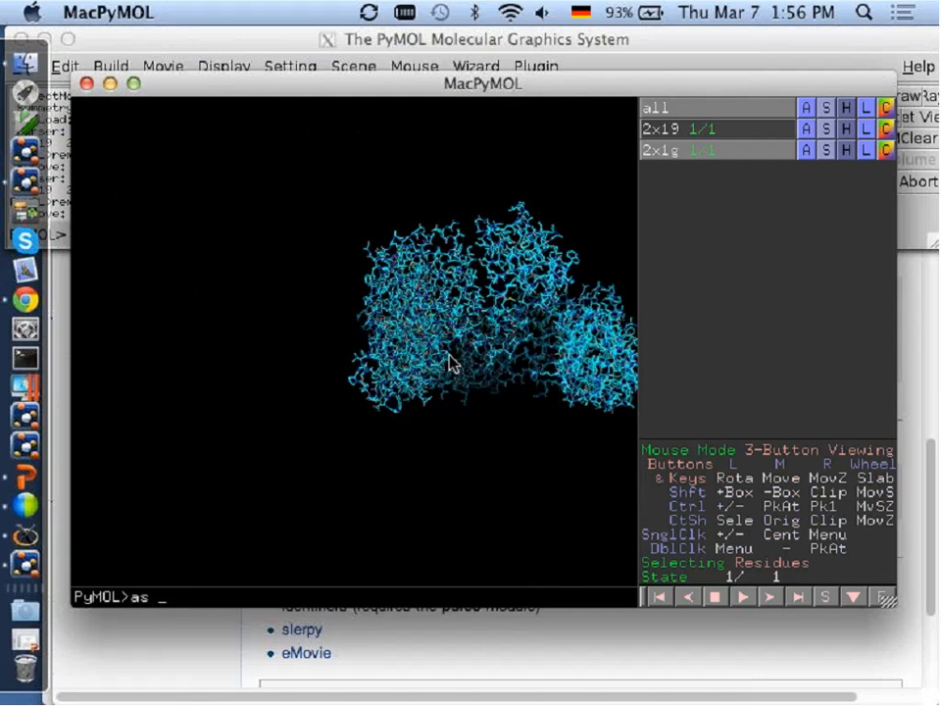
key("Return")
type("as c")
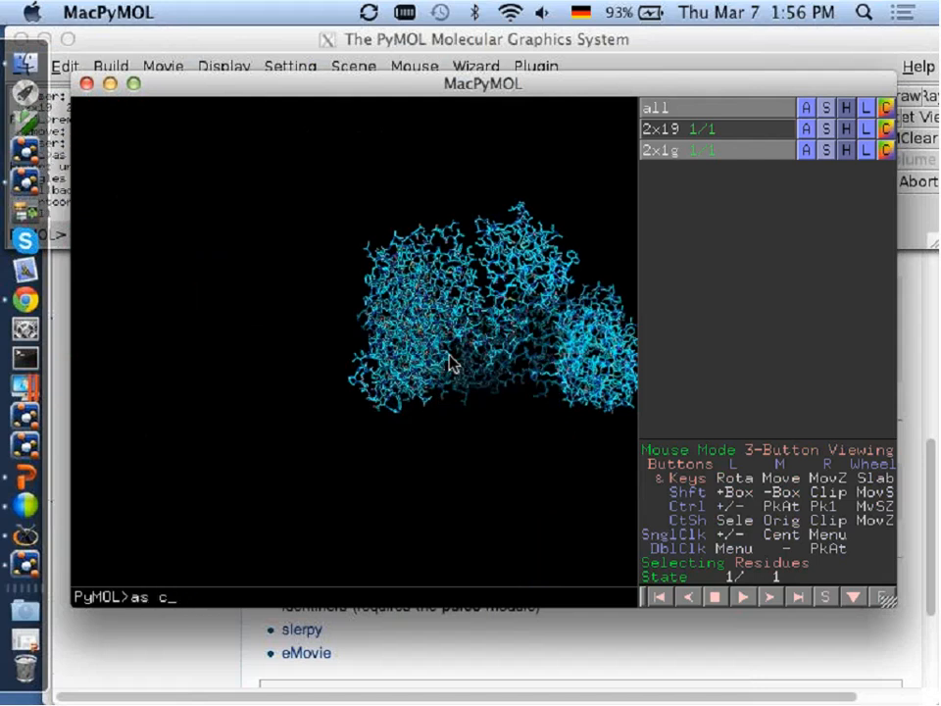
key("Tab")
key("Return")
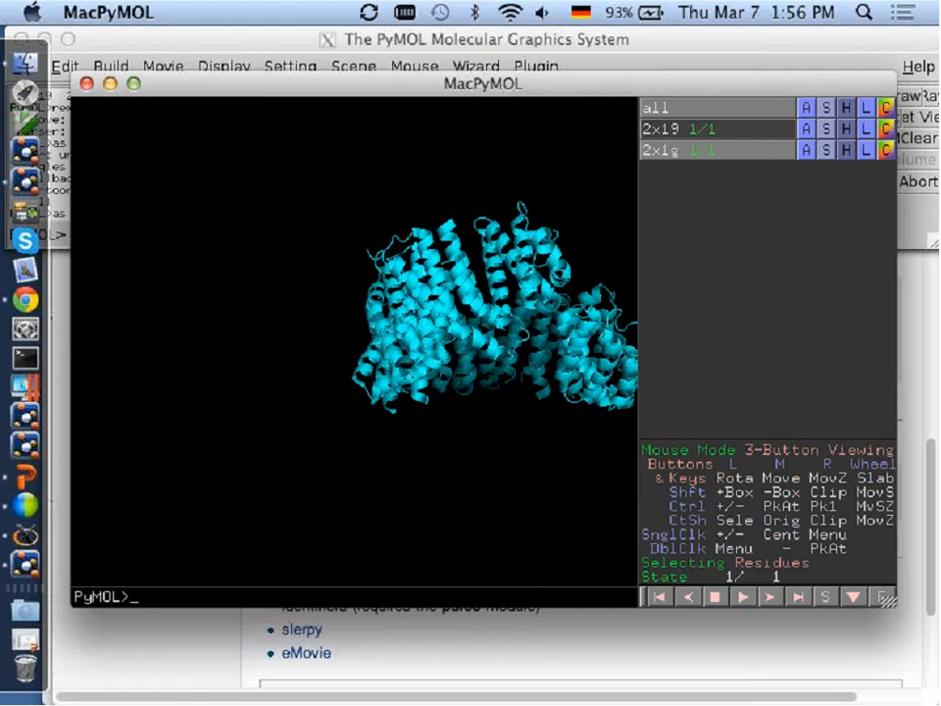
left_click(720, 128)
left_click_drag(445, 311, 435, 271)
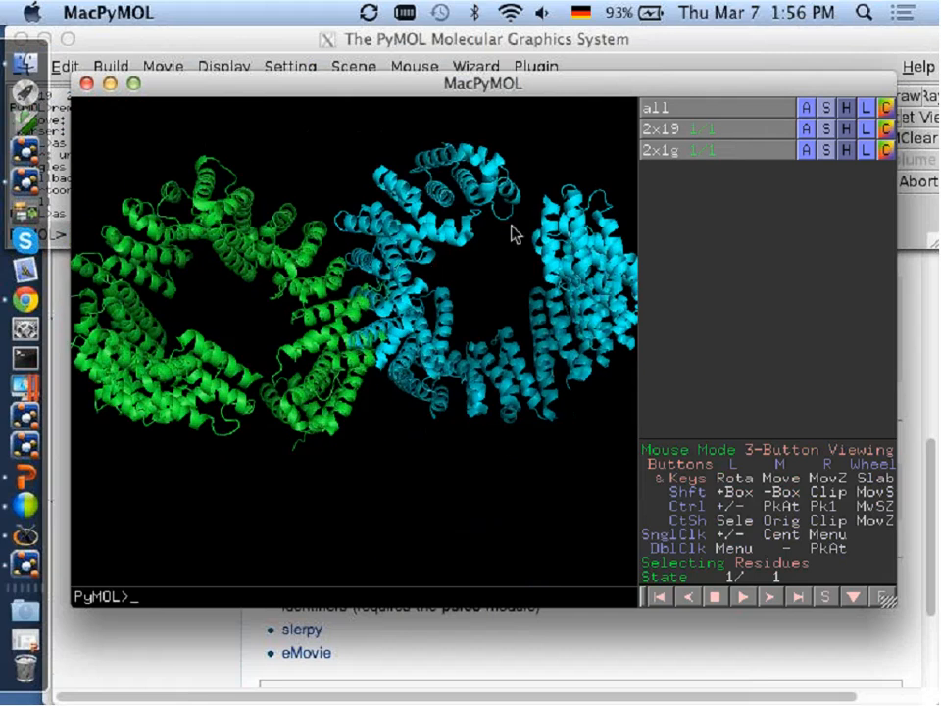
Align the enabled objects to 2x19 and center the superposed structures in the view.
left_click(807, 131)
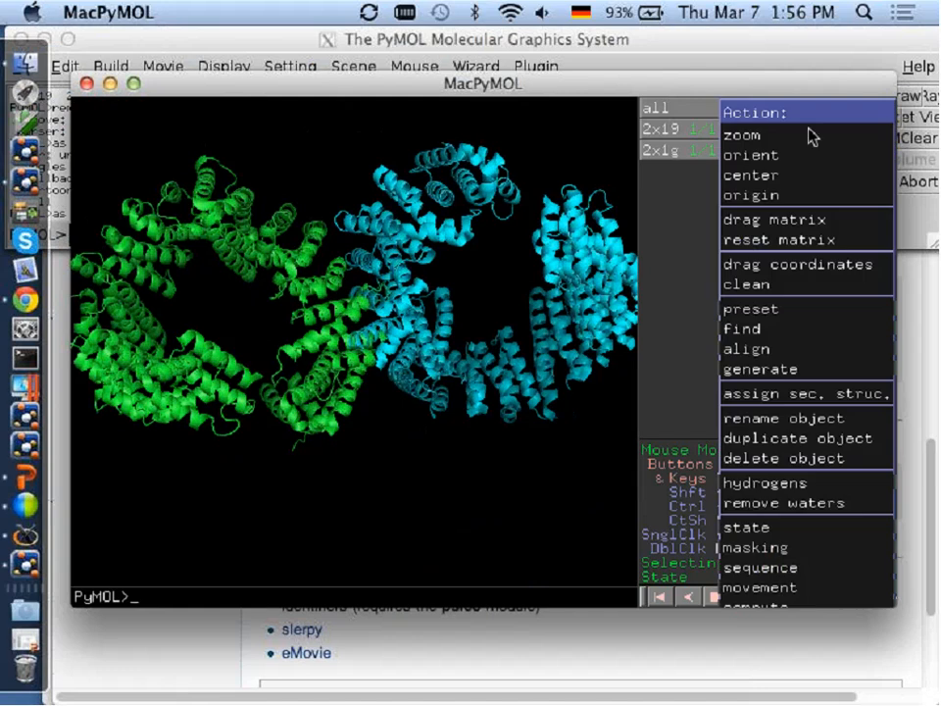
mouse_move(775, 353)
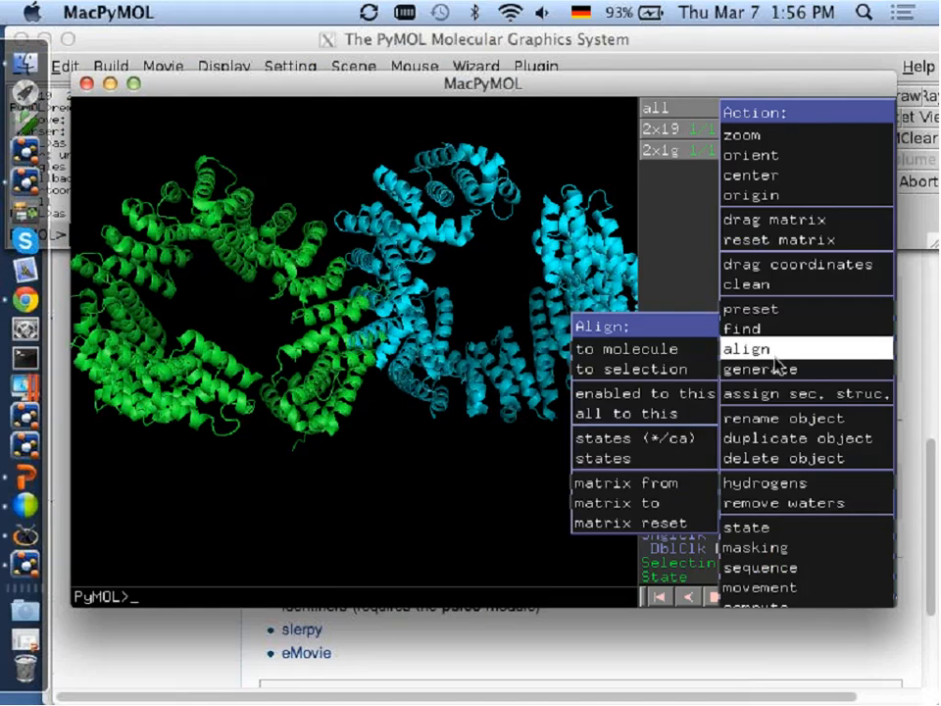
left_click(655, 396)
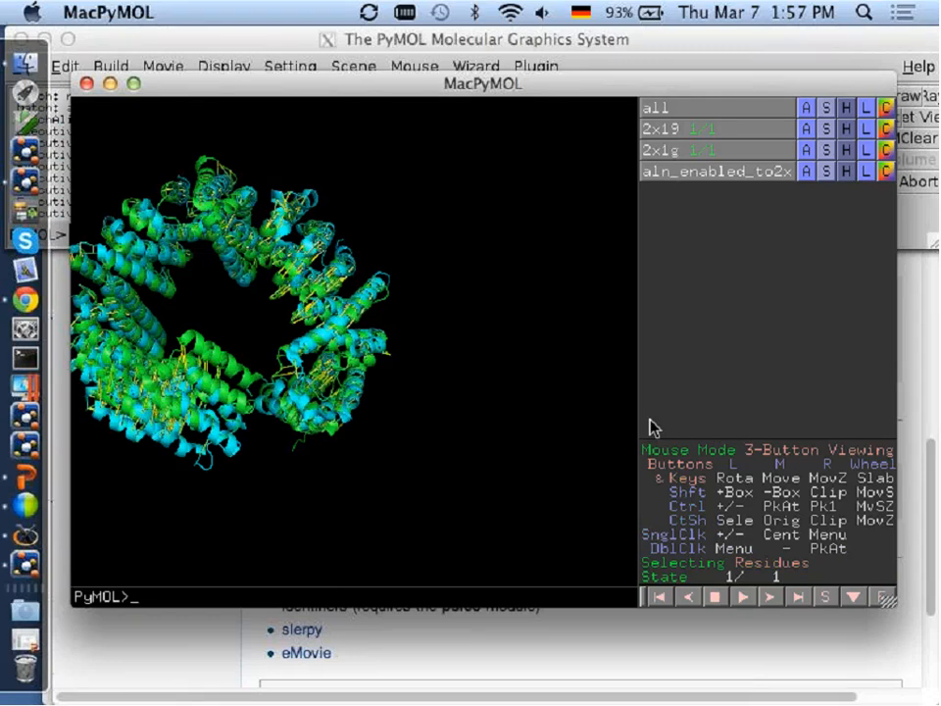
middle_click_drag(241, 290, 410, 336)
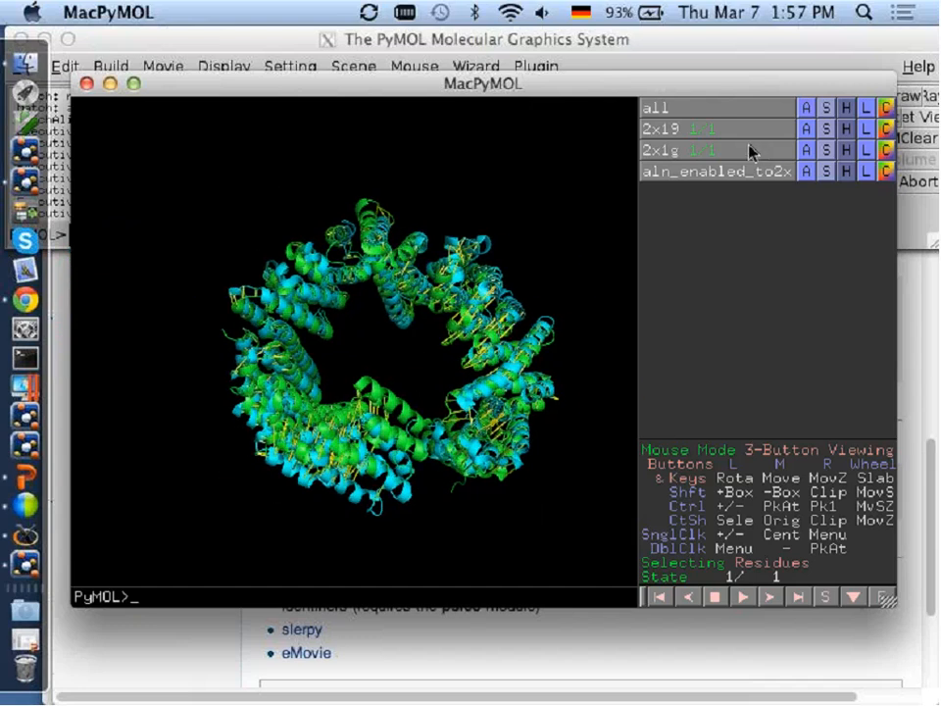
Examine the superposed helices and their alignment lines up close, and show and browse the aligned sequences of 2x19 and 2x1g.
right_click_drag(520, 230, 519, 446)
middle_click_drag(525, 341, 235, 377)
right_click_drag(513, 288, 505, 384)
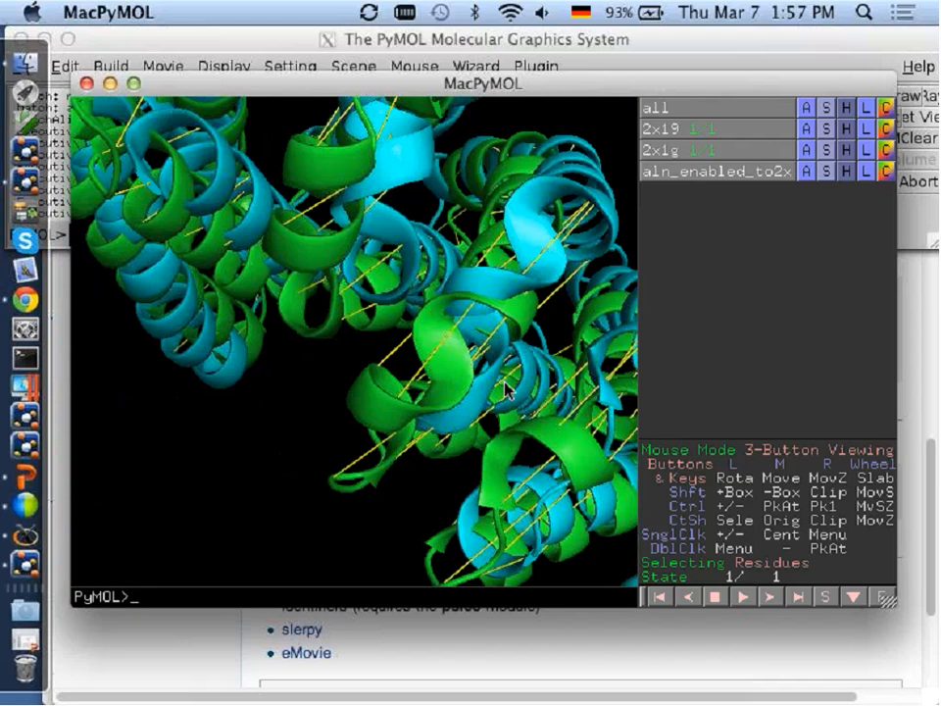
left_click_drag(506, 389, 463, 427)
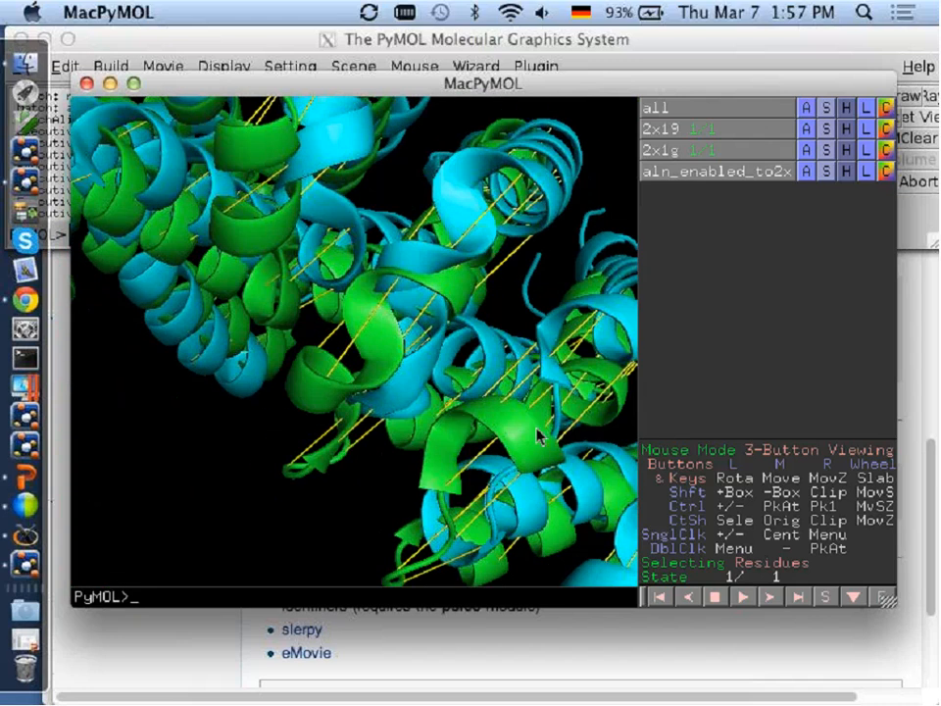
right_click_drag(486, 446, 471, 251)
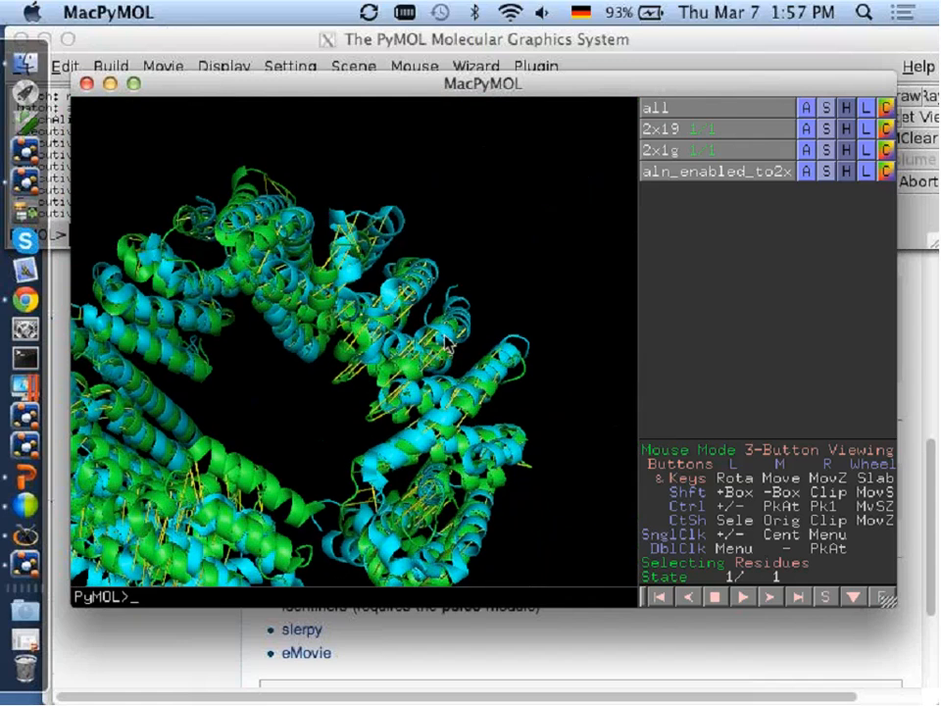
middle_click_drag(470, 251, 506, 224)
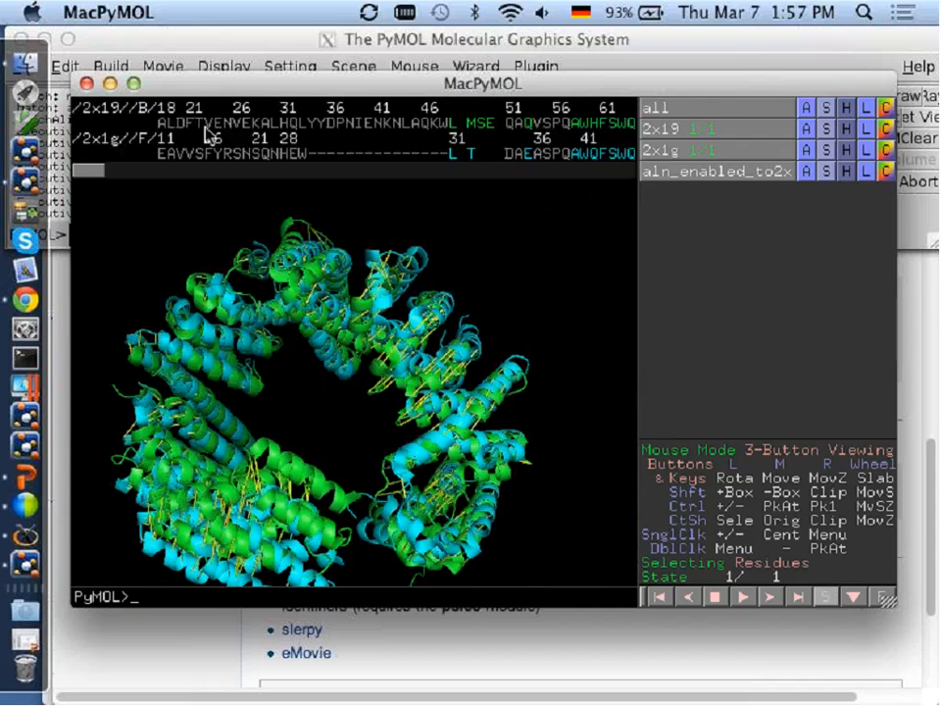
left_click_drag(105, 171, 228, 180)
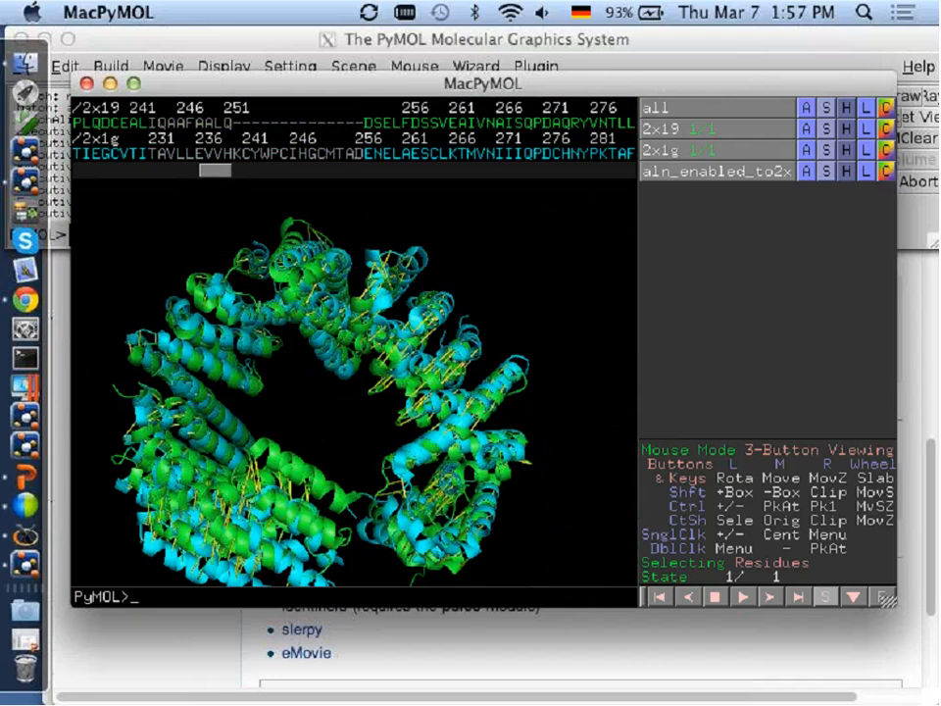
Try to save the aln_enabled_to2x19 alignment object through Save Molecule as aln_enabled_to2x19.aln in the home folder.
left_click(111, 49)
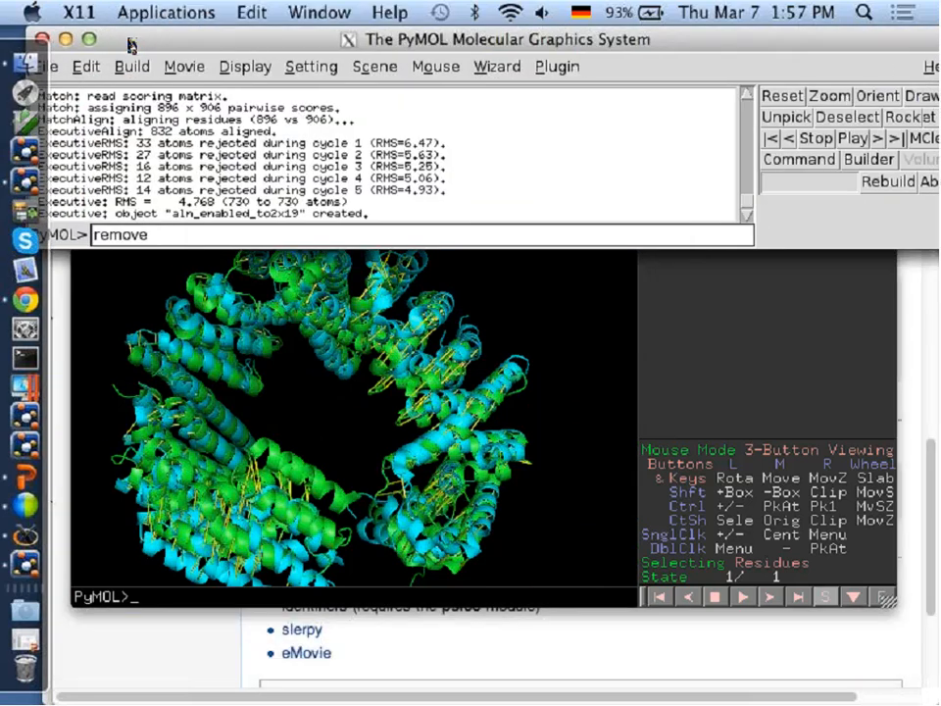
left_click(64, 67)
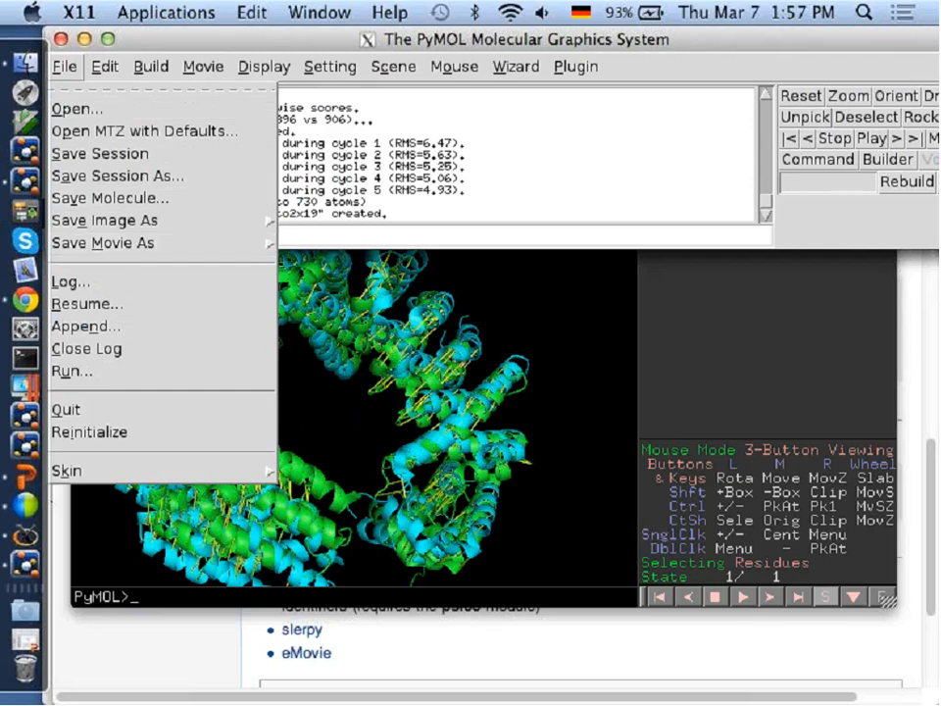
left_click(136, 198)
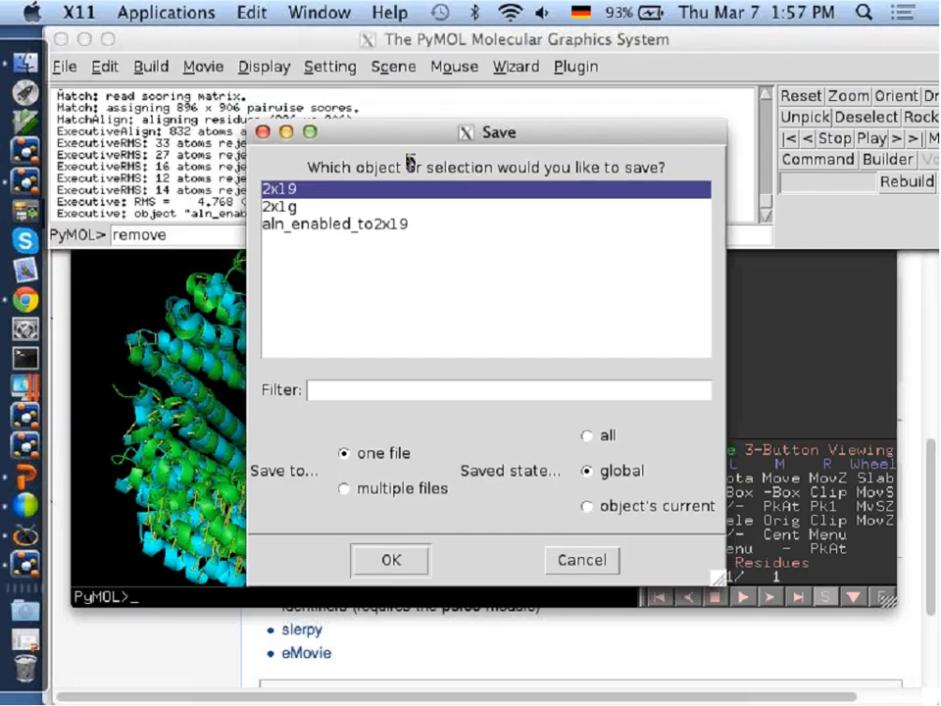
left_click(396, 226)
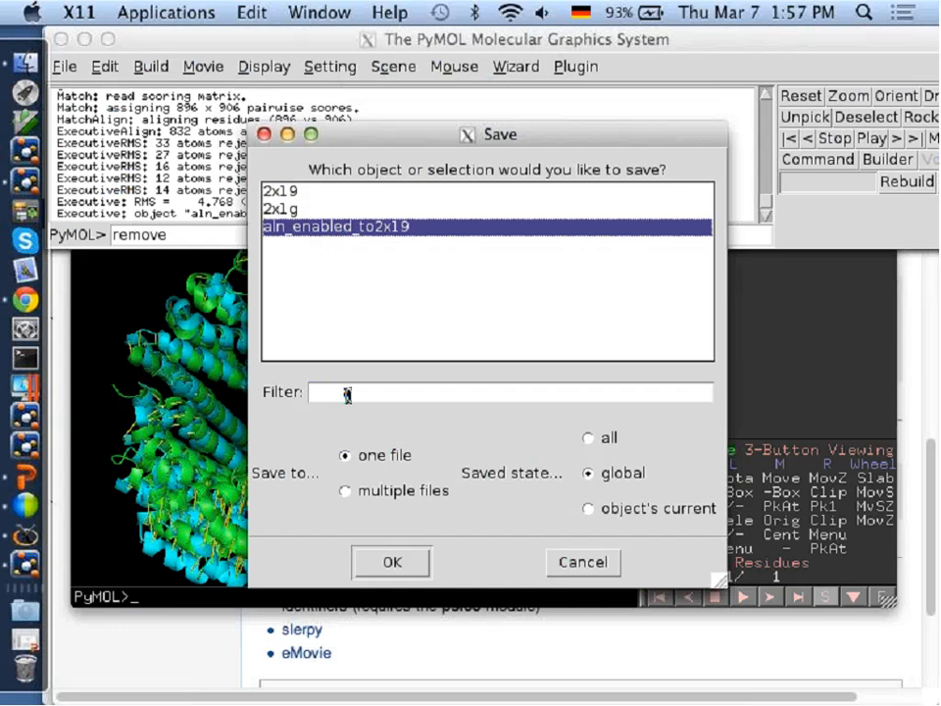
left_click(391, 562)
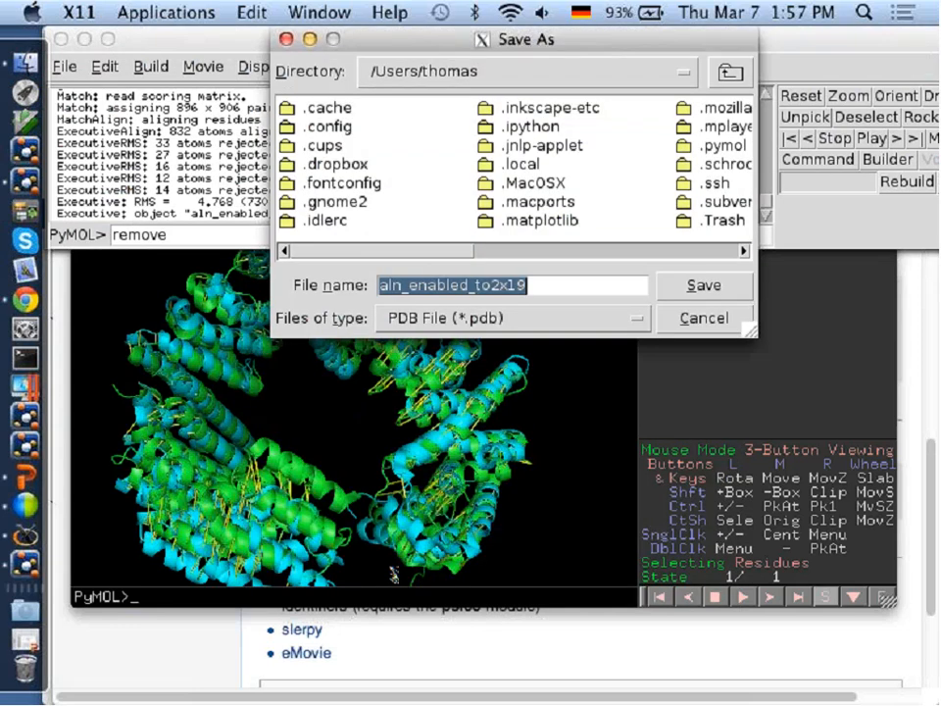
left_click(443, 318)
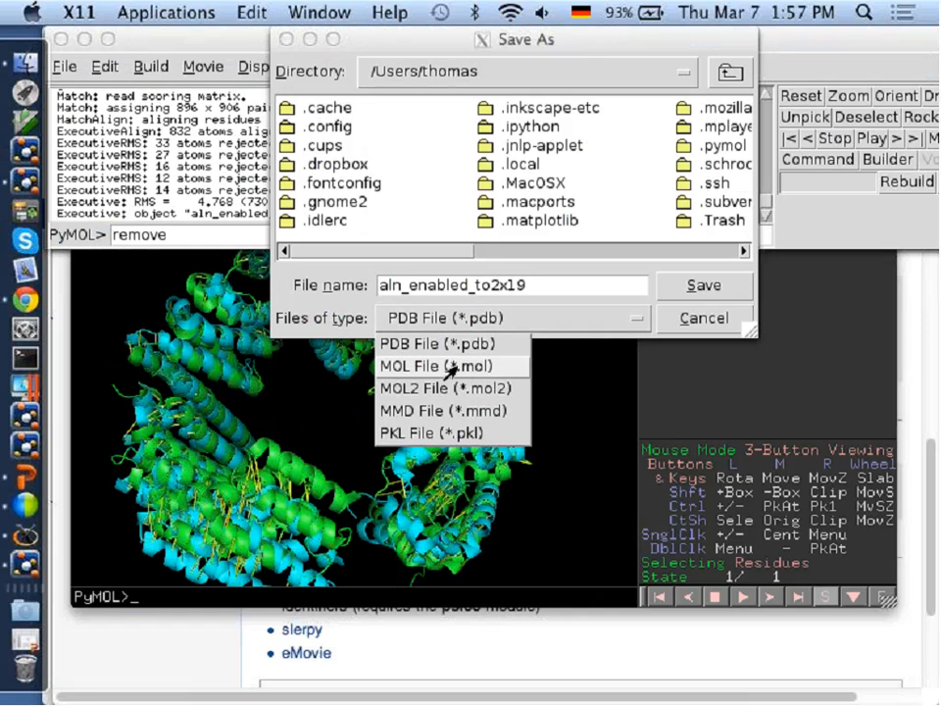
left_click(560, 285)
type(".")
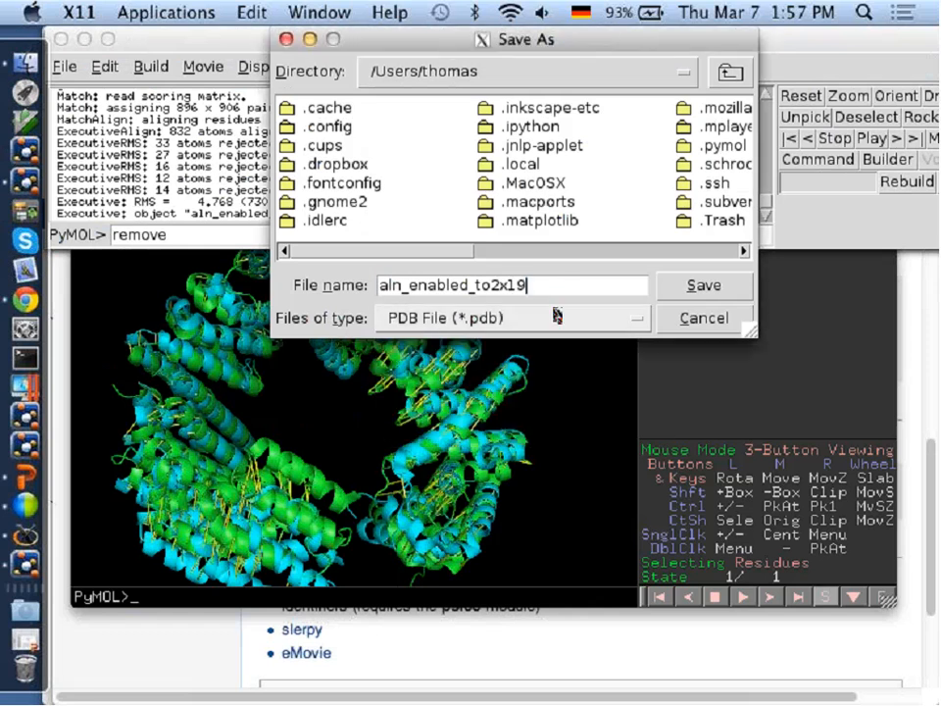
type("aln")
key("Return")
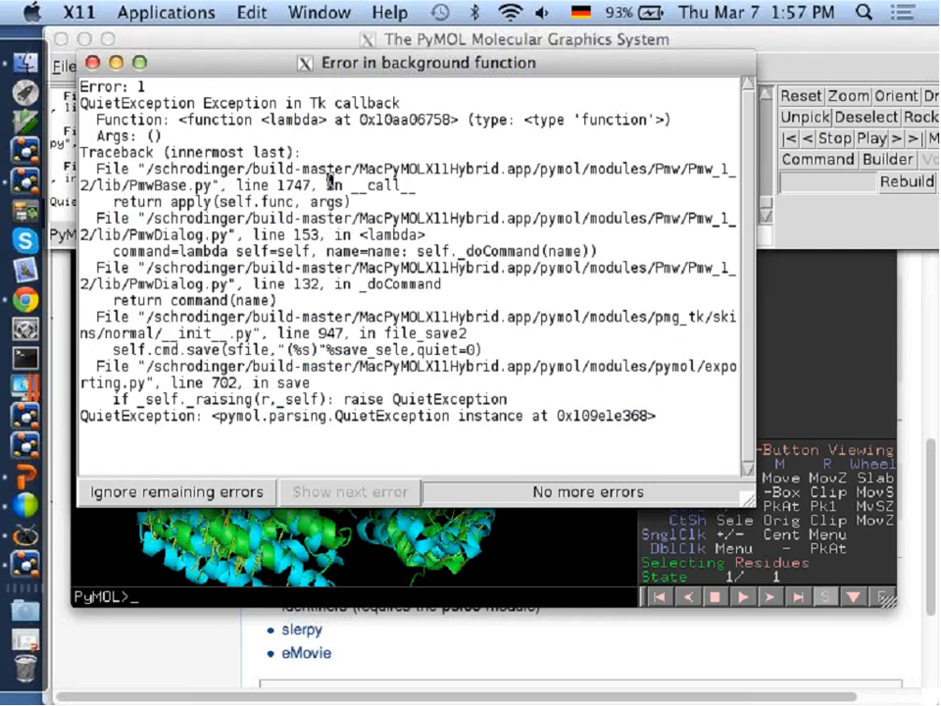
left_click(94, 65)
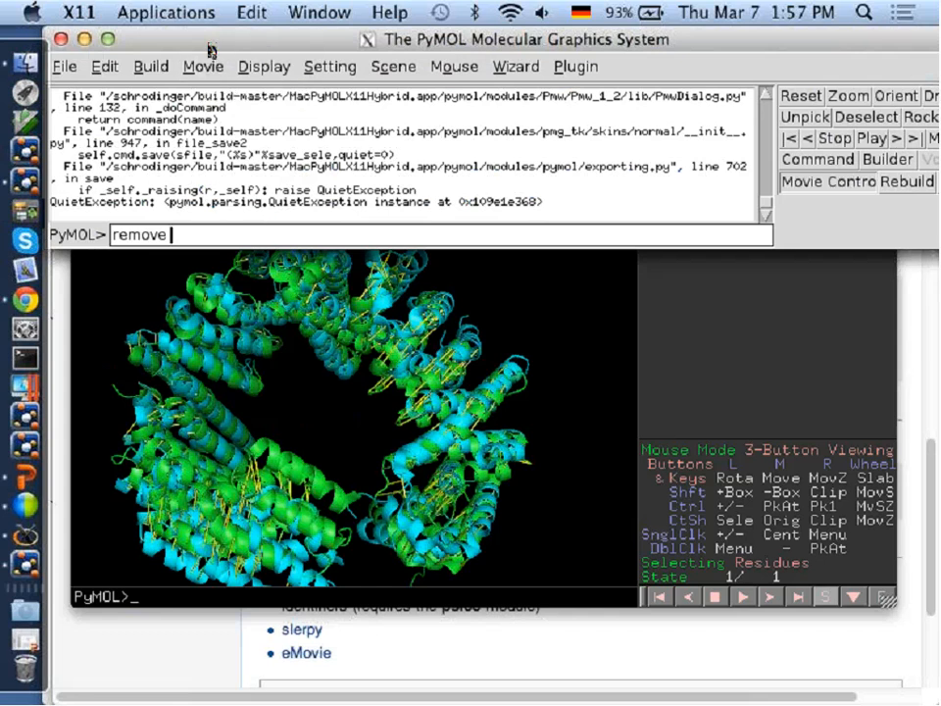
Replace the leftover command text and save the whole session as /tmp/foo.pse with the save command.
left_click_drag(209, 41, 263, 41)
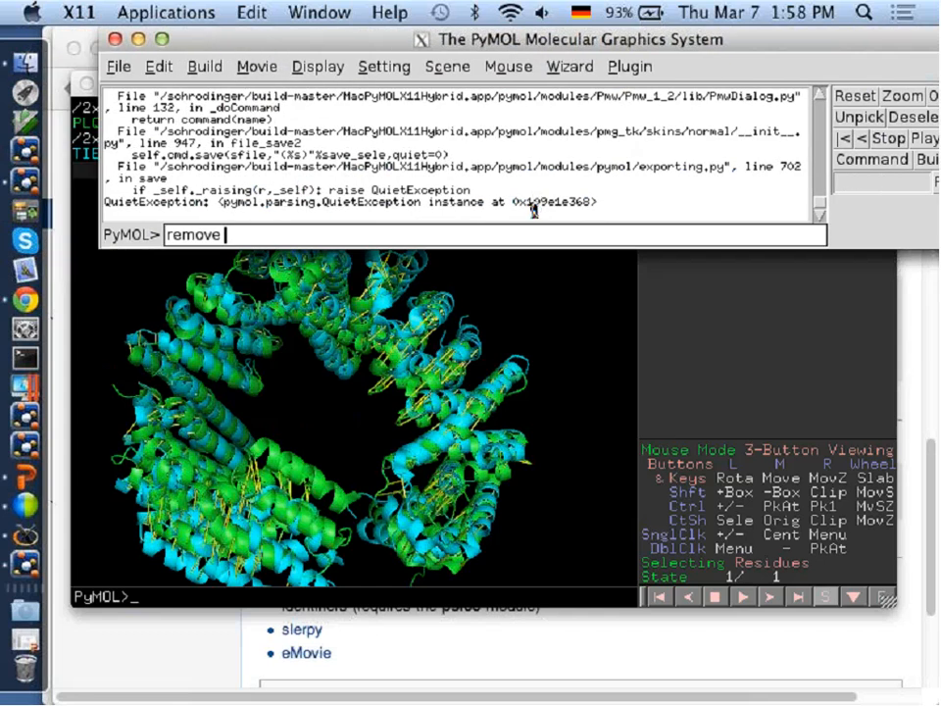
key("BackSpace")
key("BackSpace")
key("BackSpace")
key("BackSpace")
key("BackSpace")
key("BackSpace")
key("BackSpace")
type("save /tmp/foo")
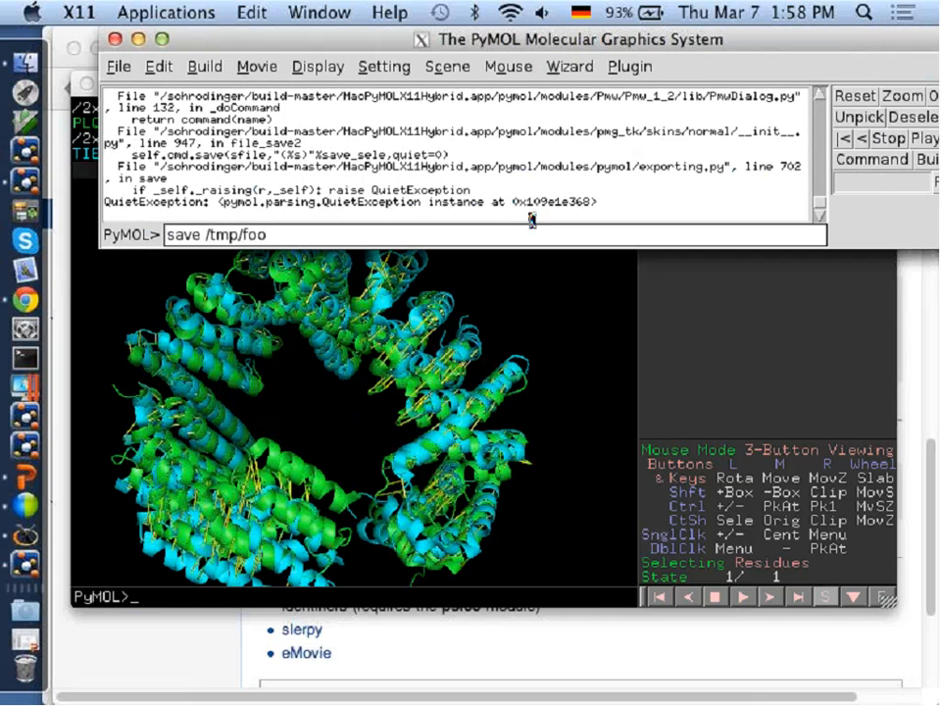
type(".pse")
key("Return")
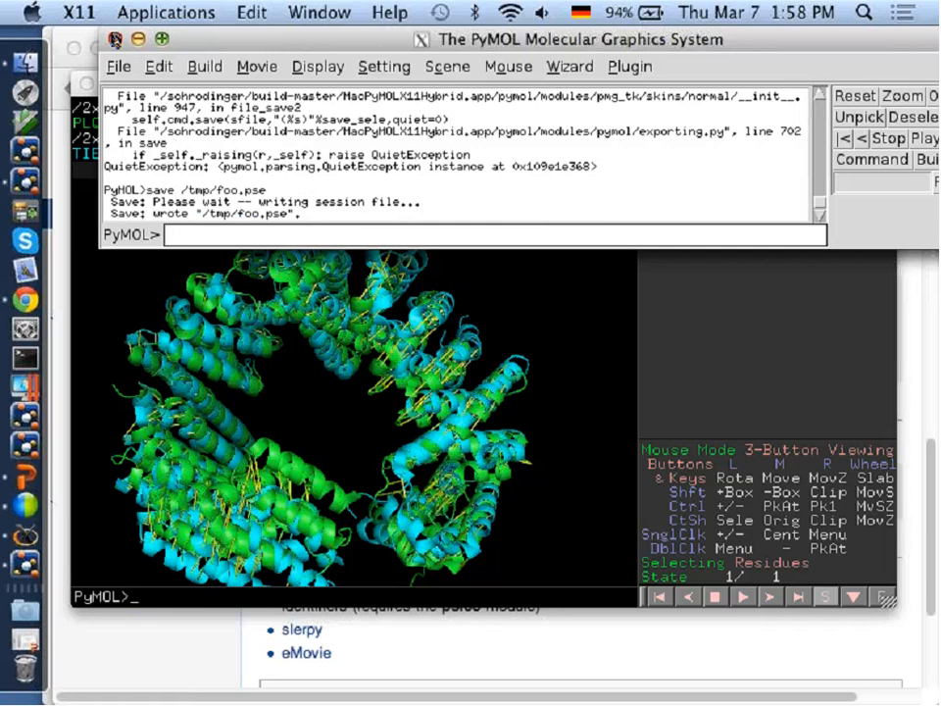
Close the current PyMOL session and launch a new MacPyMOLX11Hybrid session.
left_click(115, 39)
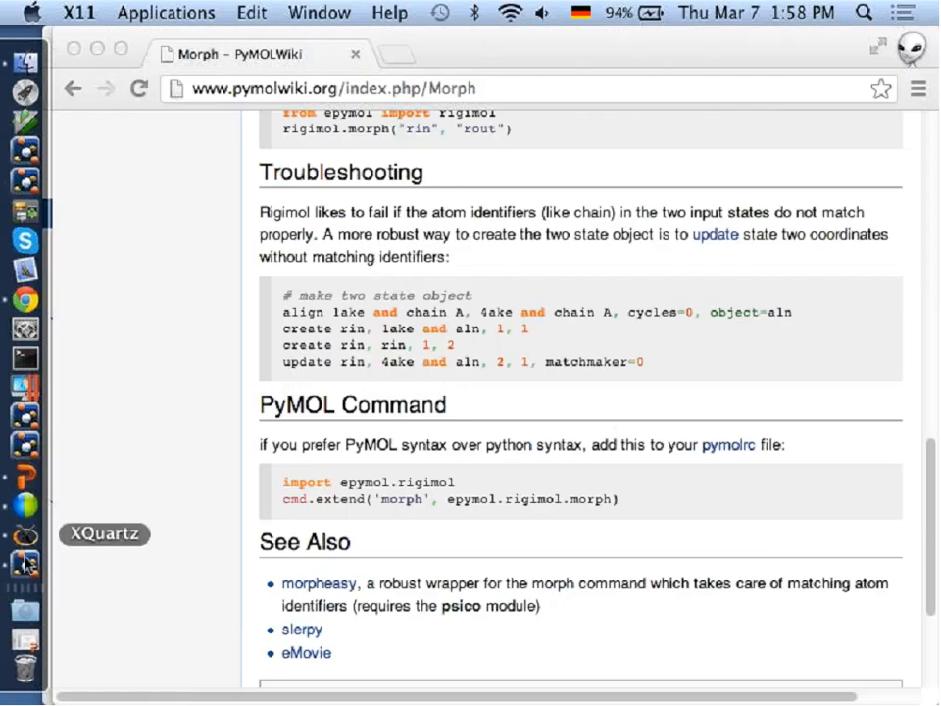
left_click(26, 449)
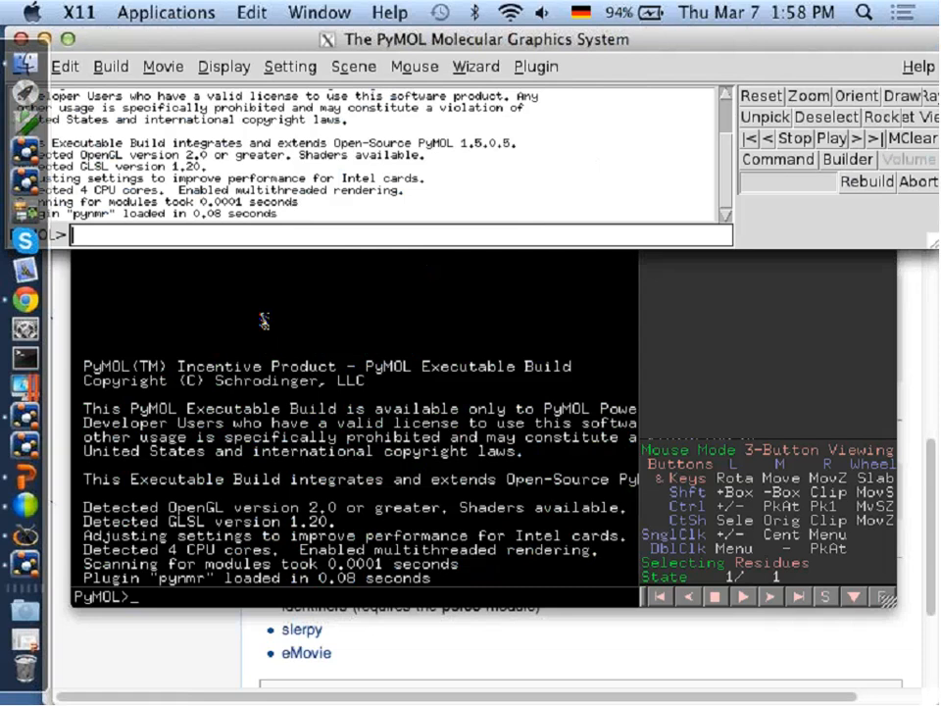
Load the saved session /tmp/foo.pse and save its alignment as foo.aln from the command line.
type("load /tmp/")
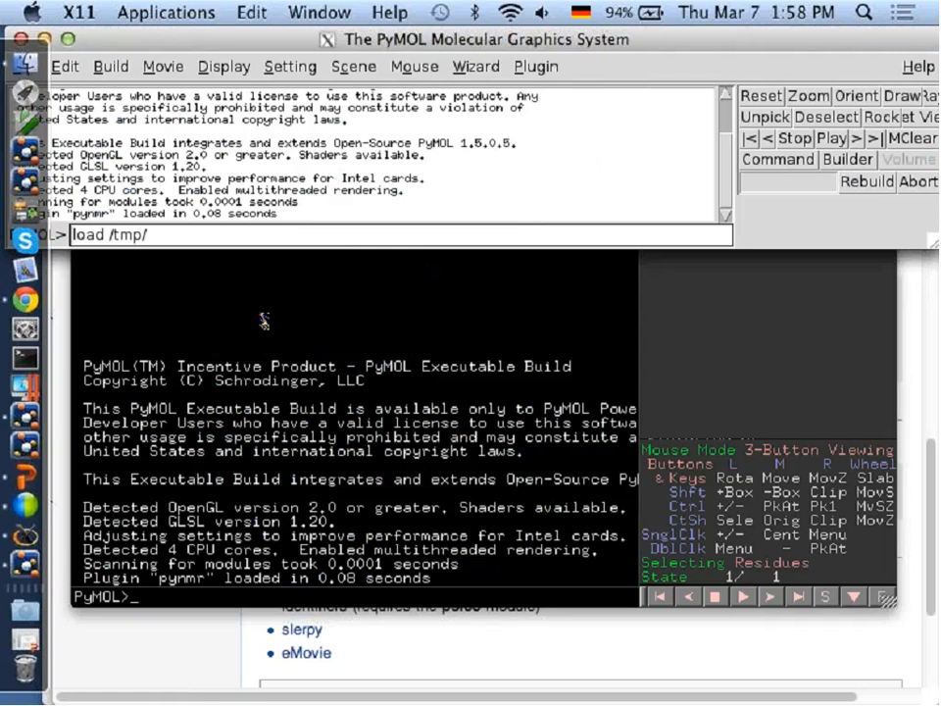
type("foo.pse")
key("Return")
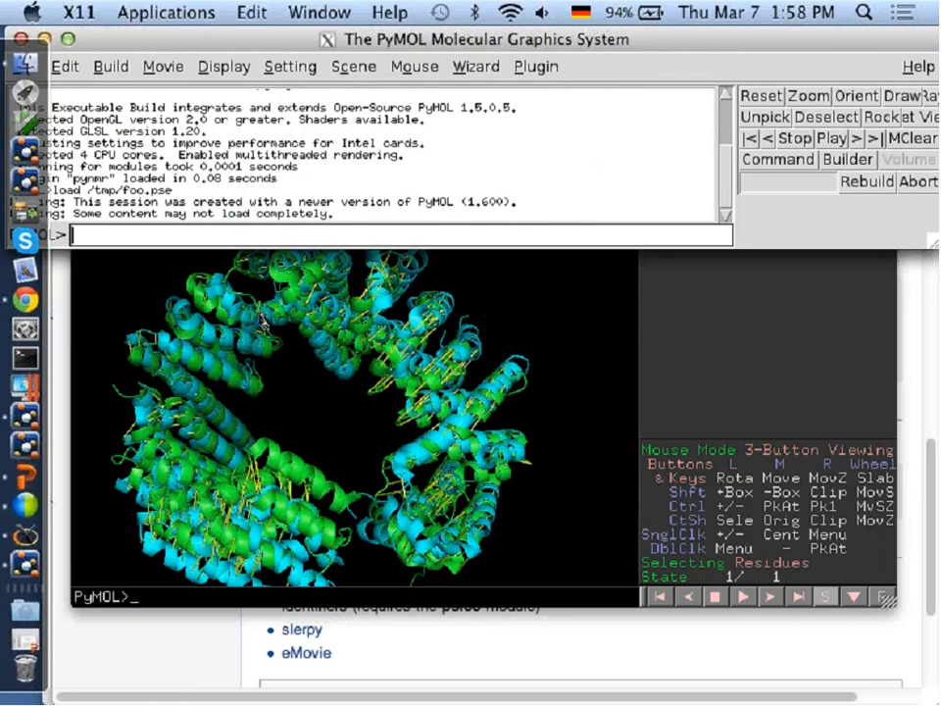
type("save foo.aln")
key("Return")
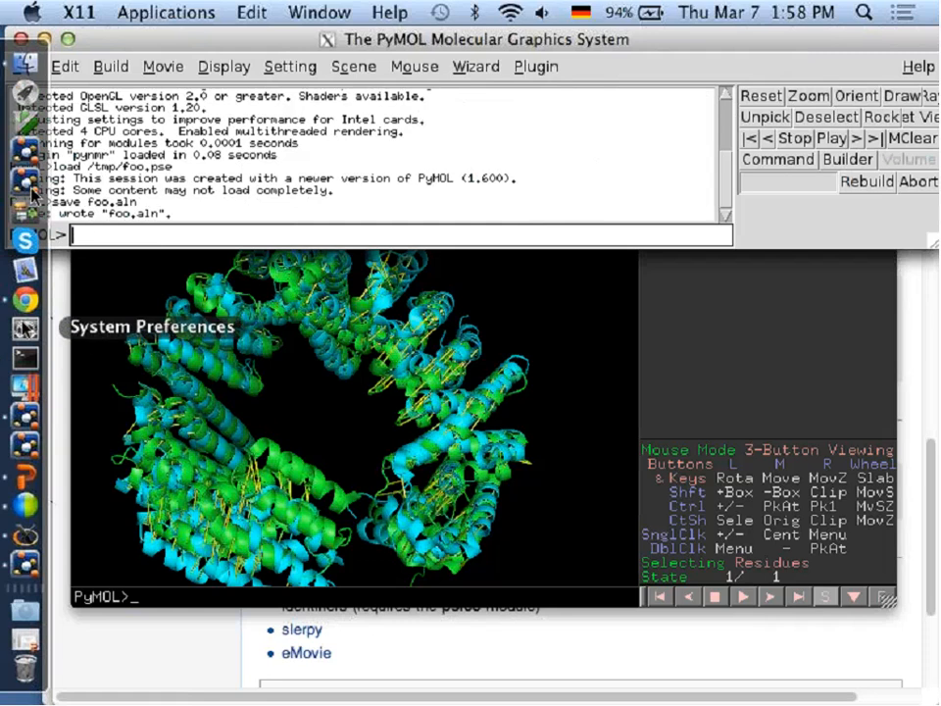
Switch to Terminal, go to the home folder, view foo.aln in vim to examine the alignment of 2x19 and 2x1g, and quit vim.
left_click(24, 357)
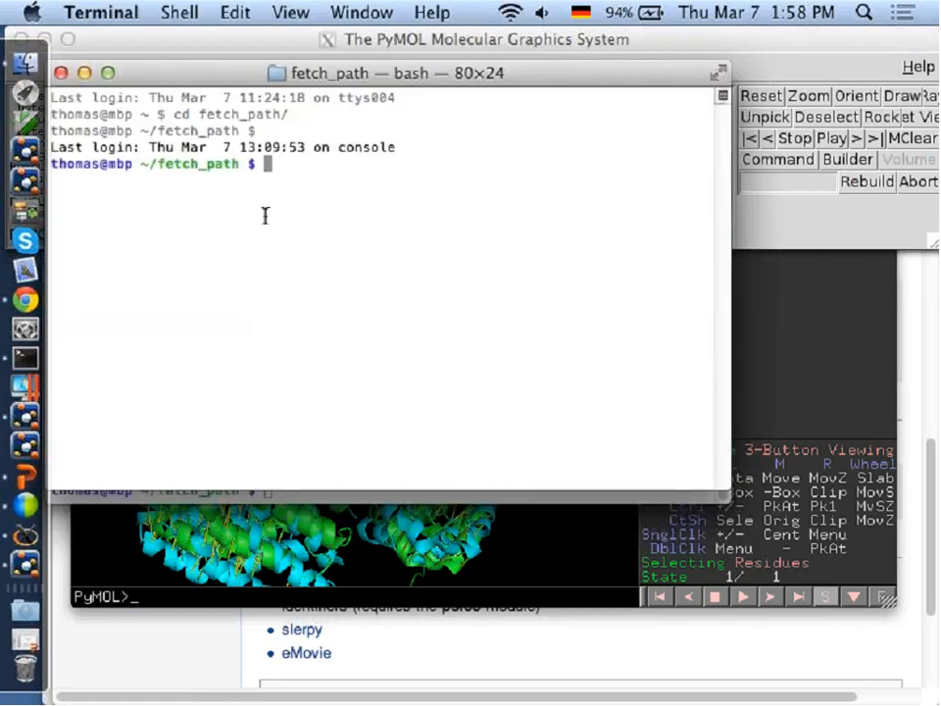
type("cd")
key("Return")
type("vim foo.a")
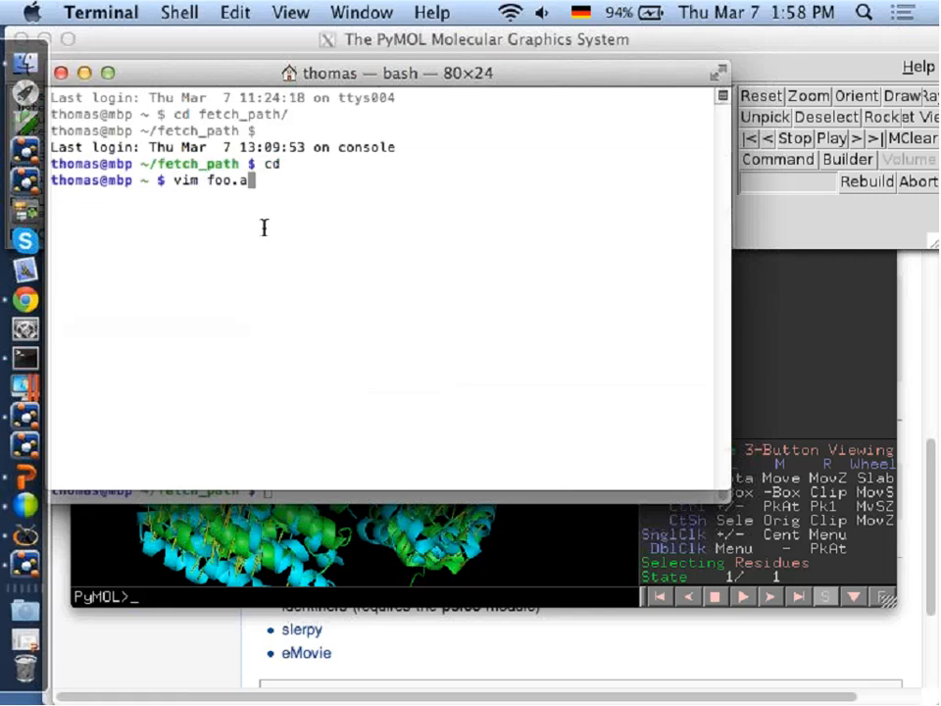
key("Tab")
key("Return")
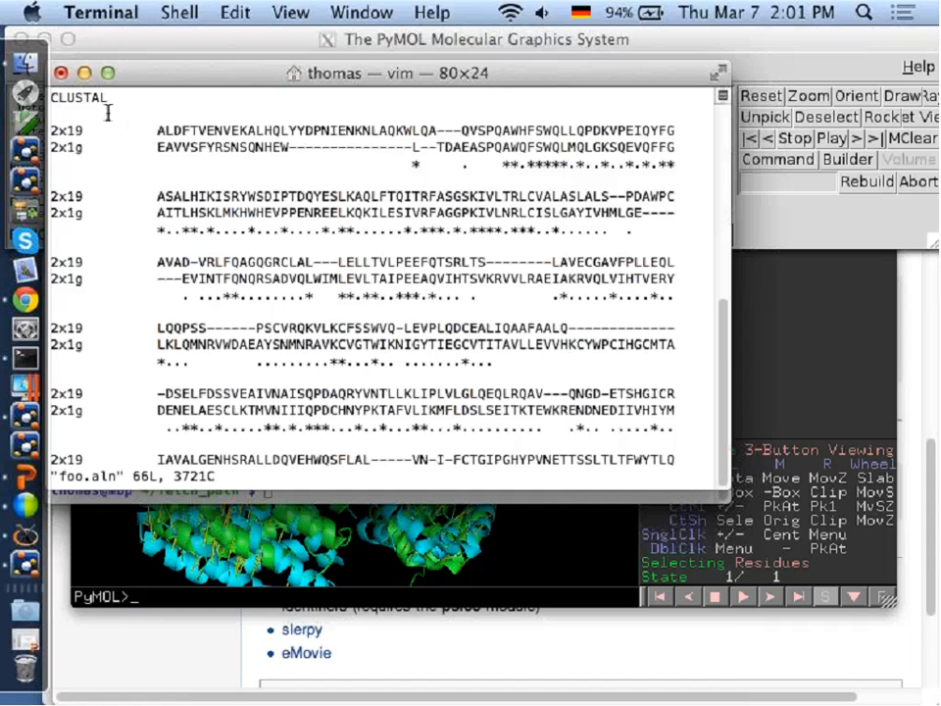
type(":q")
key("Return")
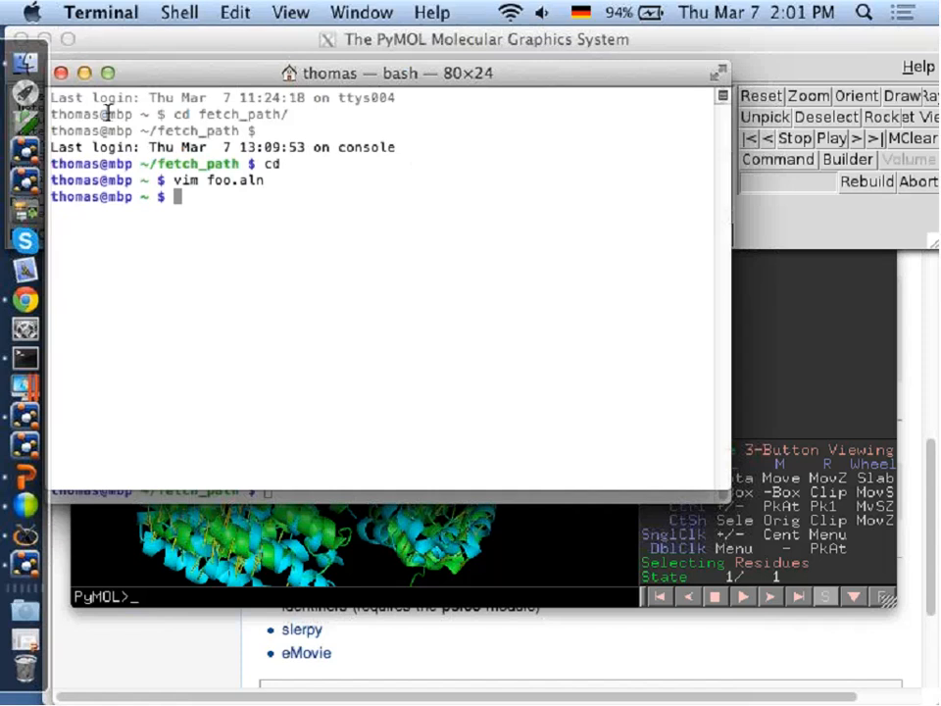